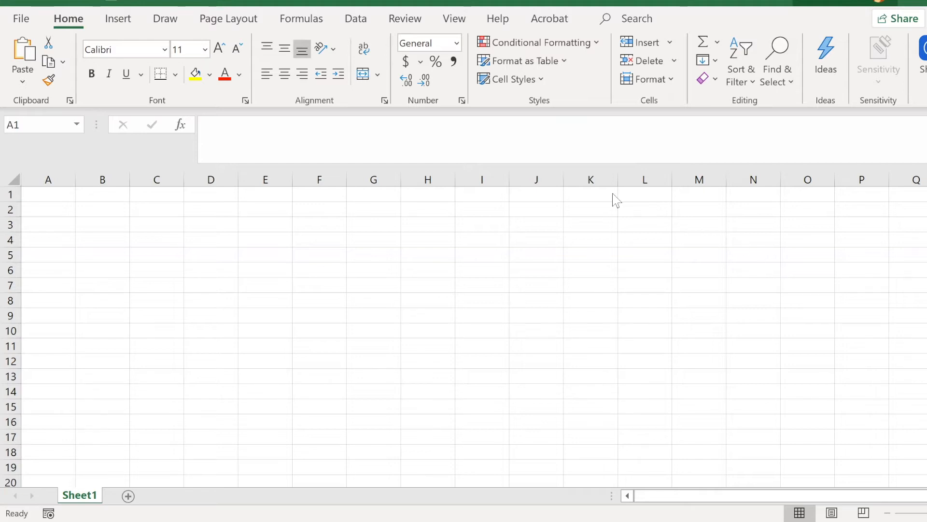
# Step: Enter the sample gender values male, Male and M in cells A1, A2 and A3
pyautogui.click(46, 197)
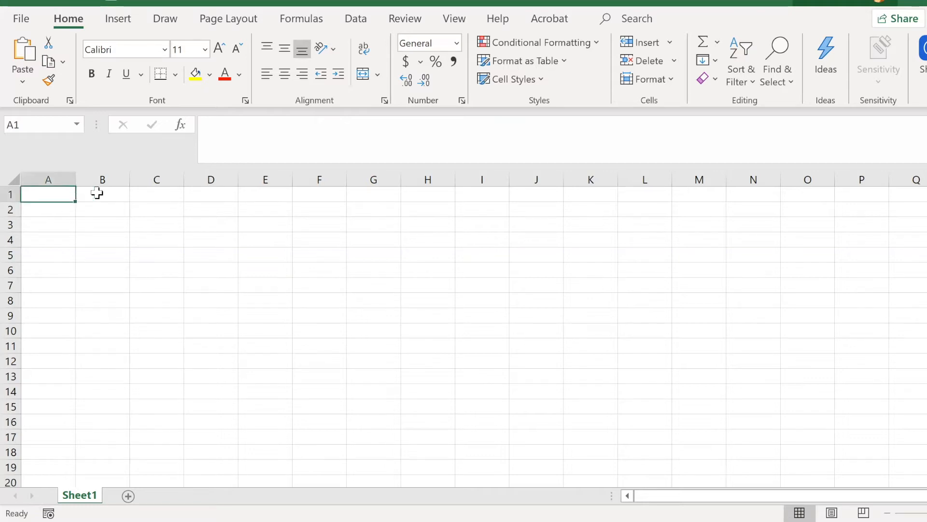
pyautogui.write('male')
pyautogui.click(162, 240)
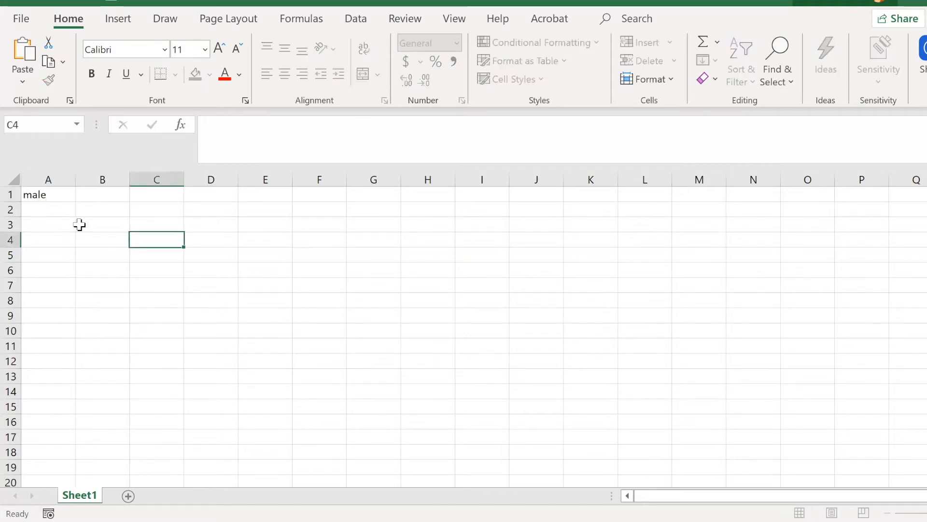
pyautogui.click(57, 215)
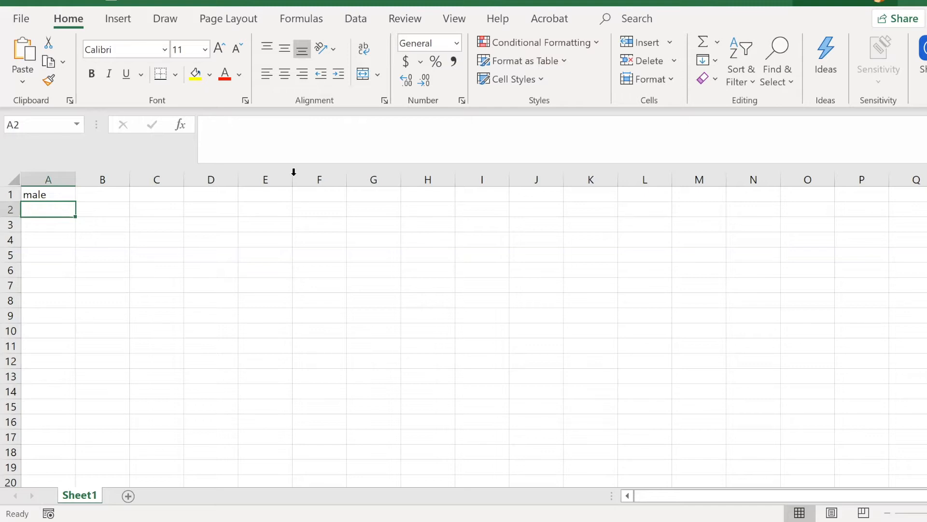
pyautogui.write('Male')
pyautogui.click(36, 223)
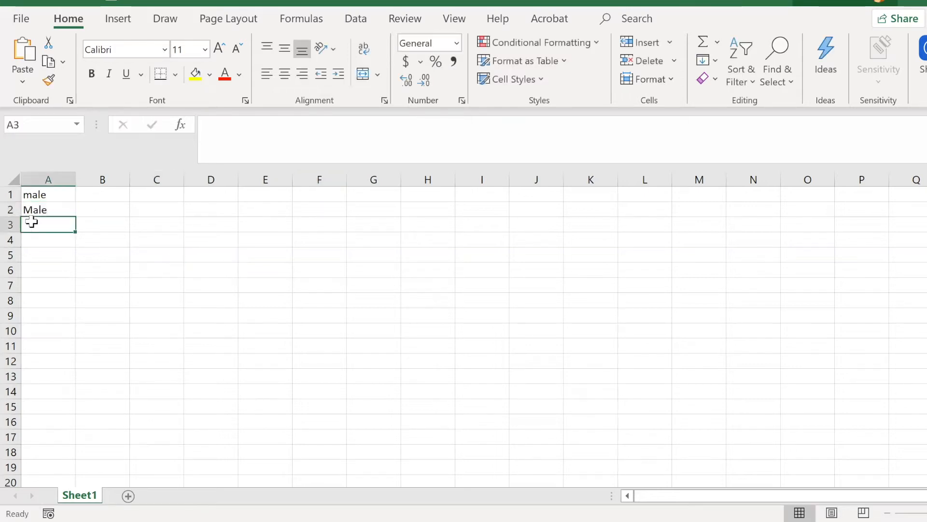
pyautogui.write('M')
pyautogui.press('BackSpace')
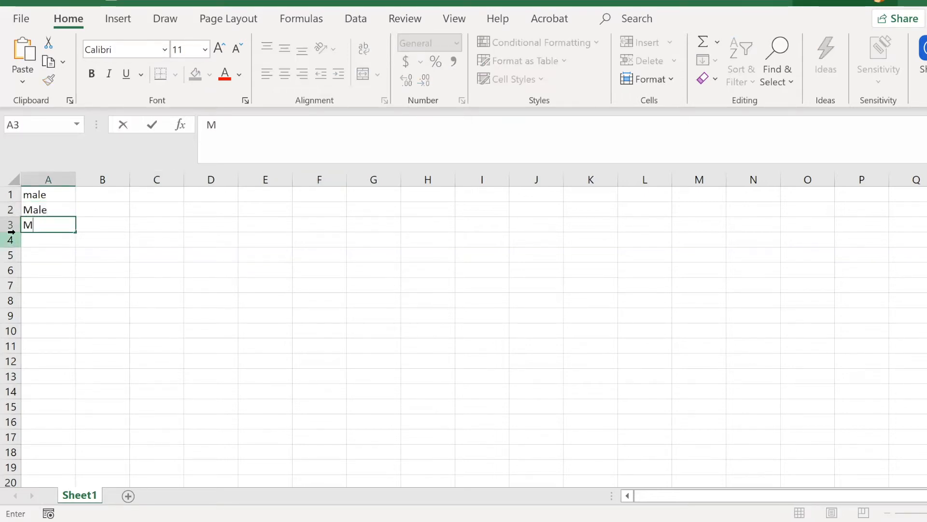
pyautogui.click(137, 257)
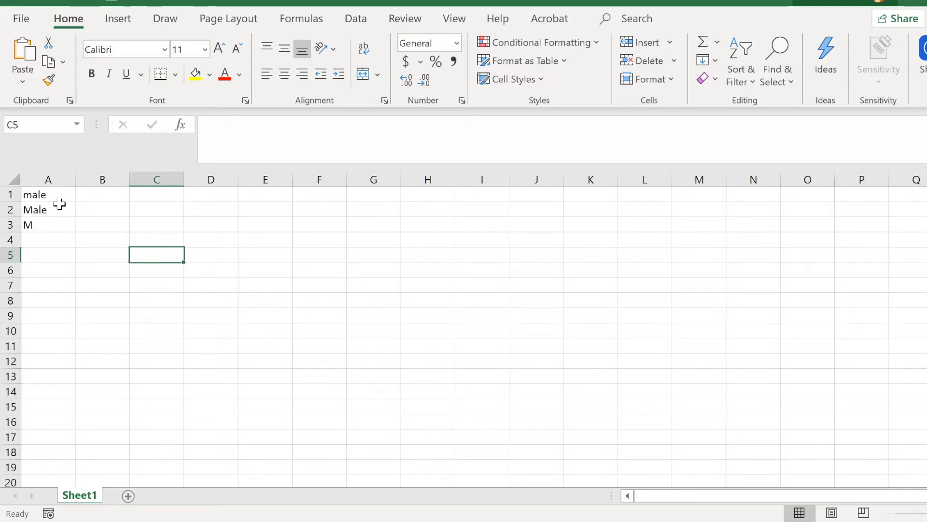
# Step: Clear the sample gender entries from cells A1 to A3
pyautogui.moveTo(59, 198); pyautogui.dragTo(56, 227)
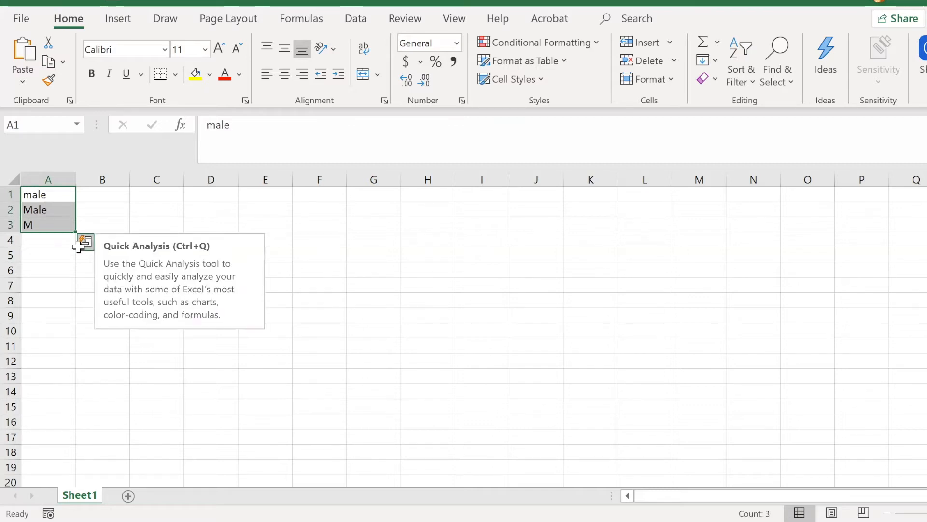
pyautogui.press('Delete')
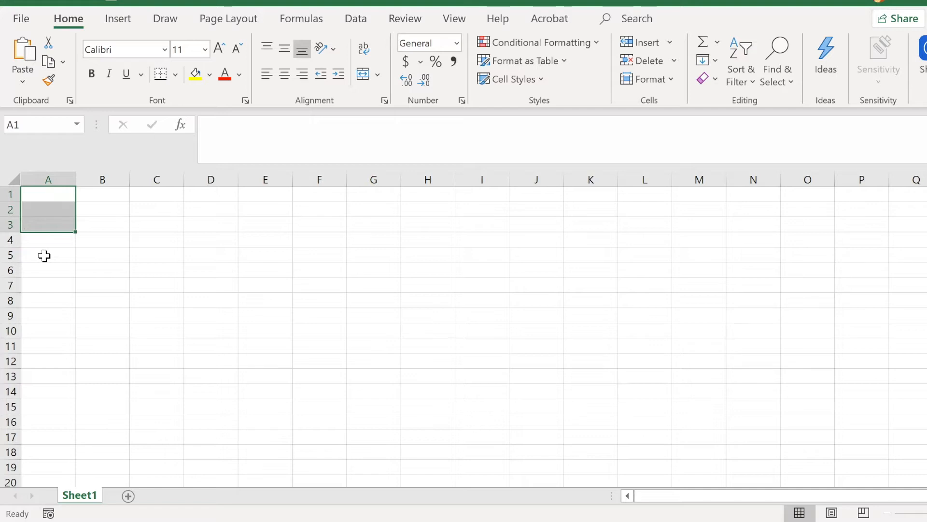
pyautogui.click(44, 255)
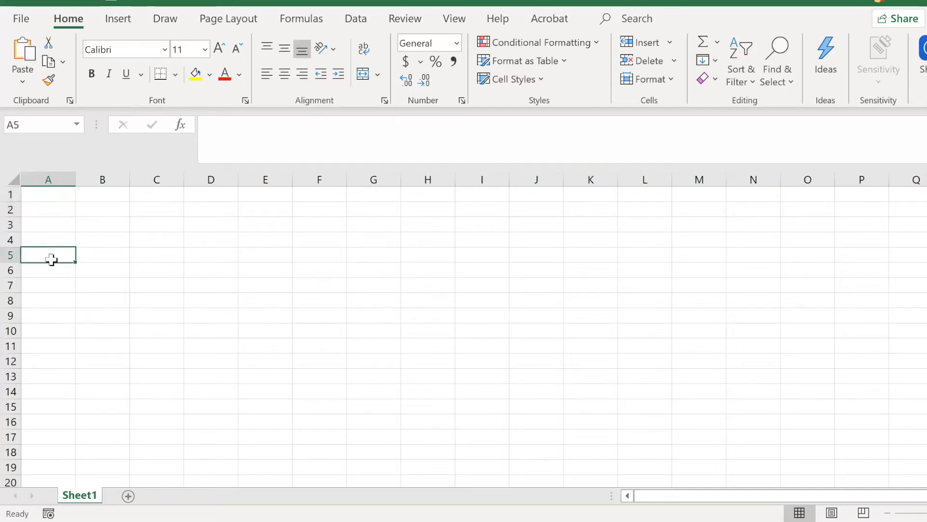
pyautogui.click(64, 180)
pyautogui.click(58, 196)
pyautogui.click(120, 193)
pyautogui.click(161, 197)
pyautogui.click(208, 196)
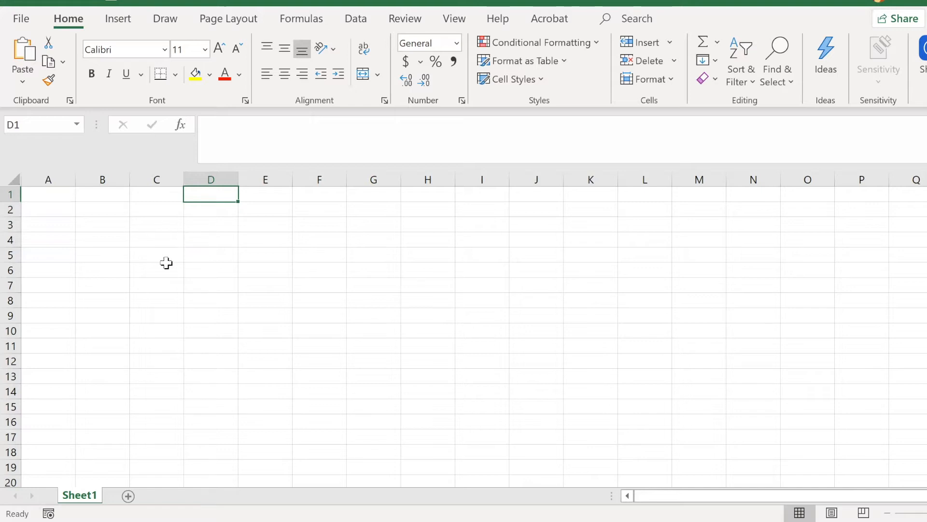
pyautogui.click(166, 262)
pyautogui.click(45, 179)
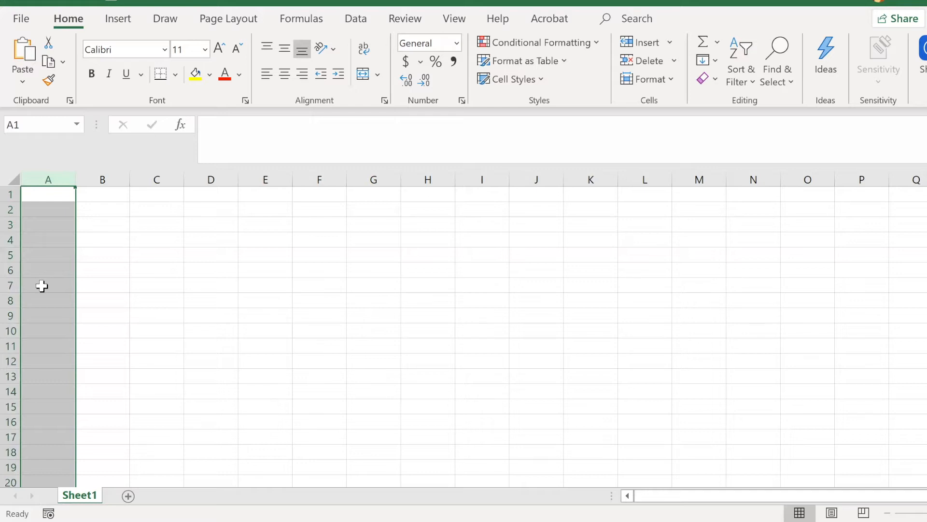
pyautogui.click(41, 285)
pyautogui.click(11, 212)
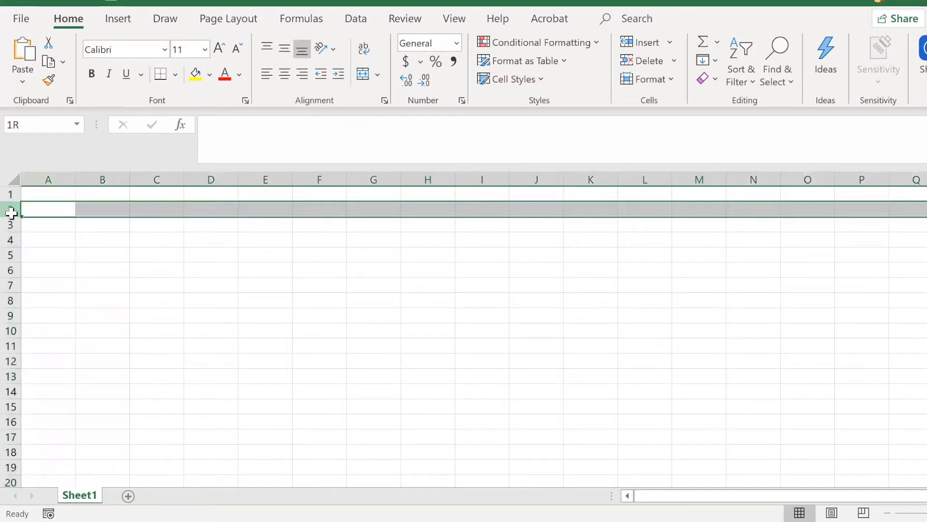
pyautogui.moveTo(11, 212); pyautogui.dragTo(13, 263)
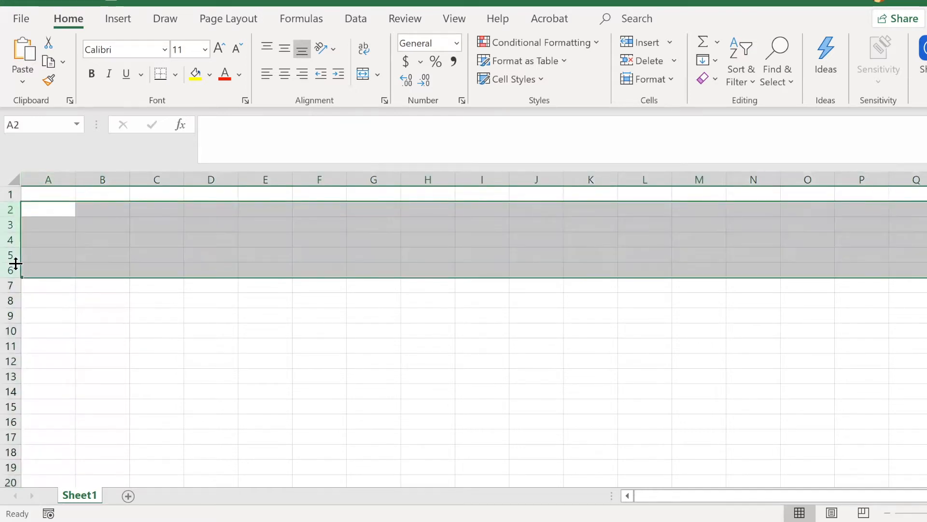
pyautogui.click(42, 252)
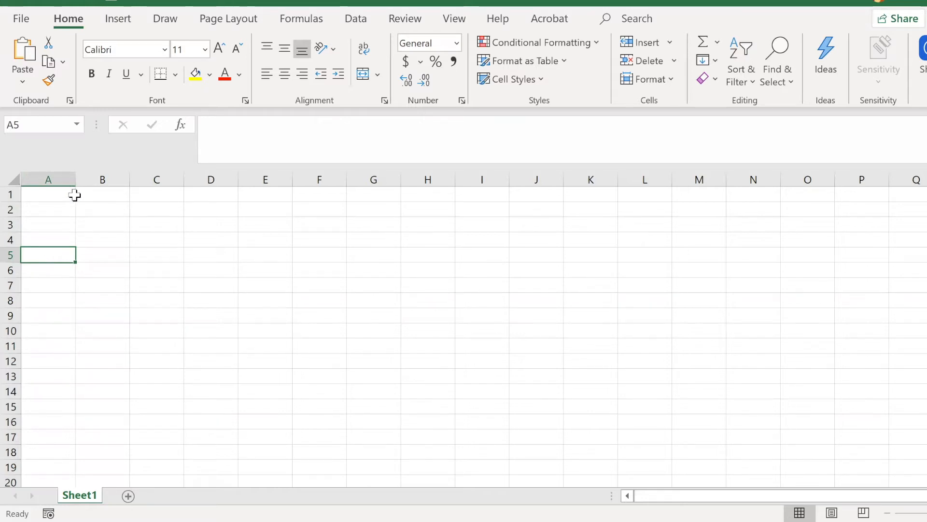
# Step: Enter the column header ID in cell A1
pyautogui.click(51, 193)
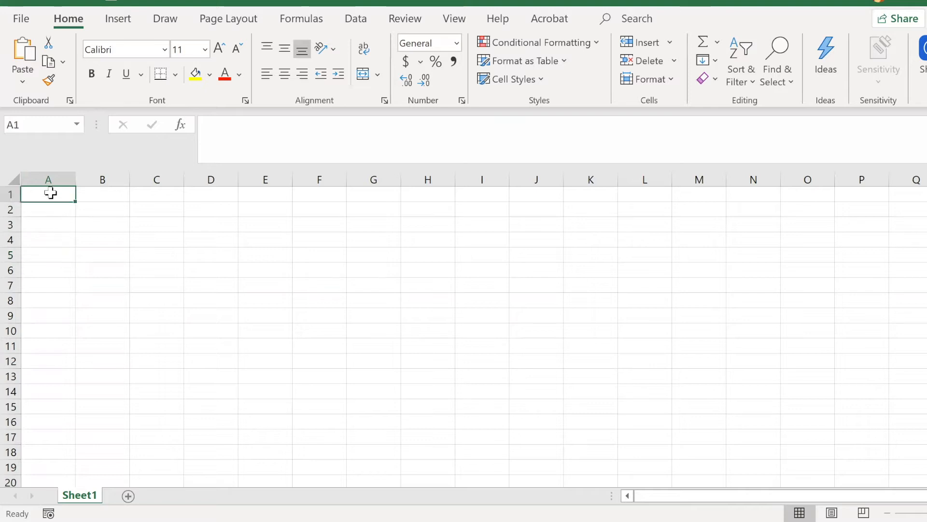
pyautogui.write('ID')
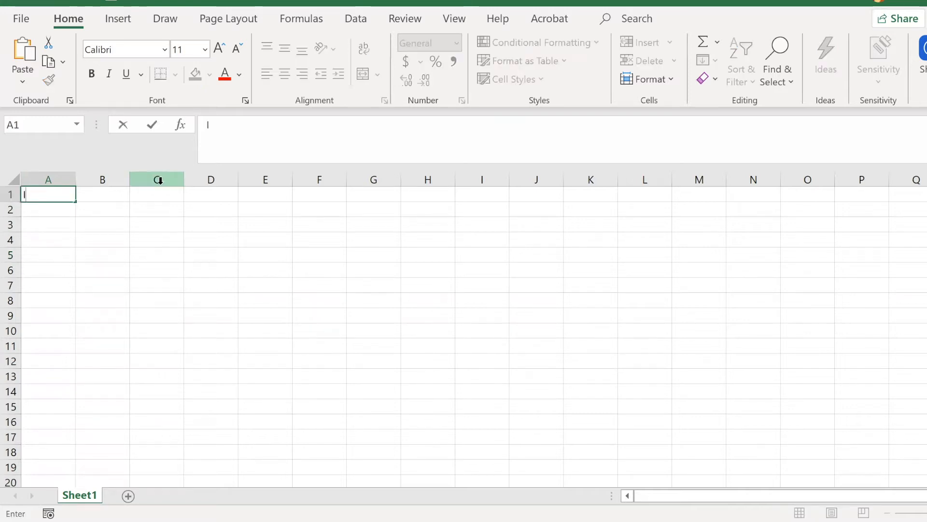
pyautogui.press('Return')
pyautogui.moveTo(93, 209); pyautogui.dragTo(740, 208)
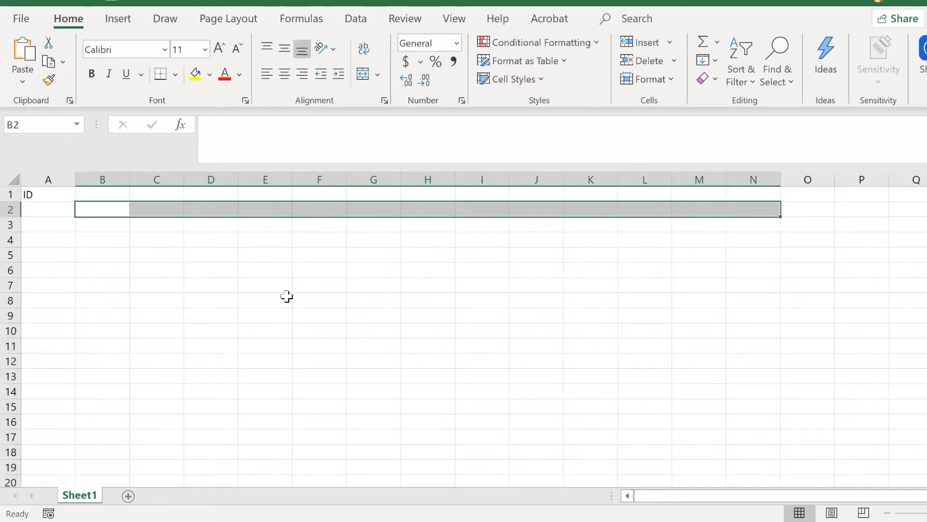
pyautogui.click(285, 296)
# Step: Enter the heart-rate column headers T1_HR, T2_HR and T3_HR in cells B1 to D1
pyautogui.click(117, 195)
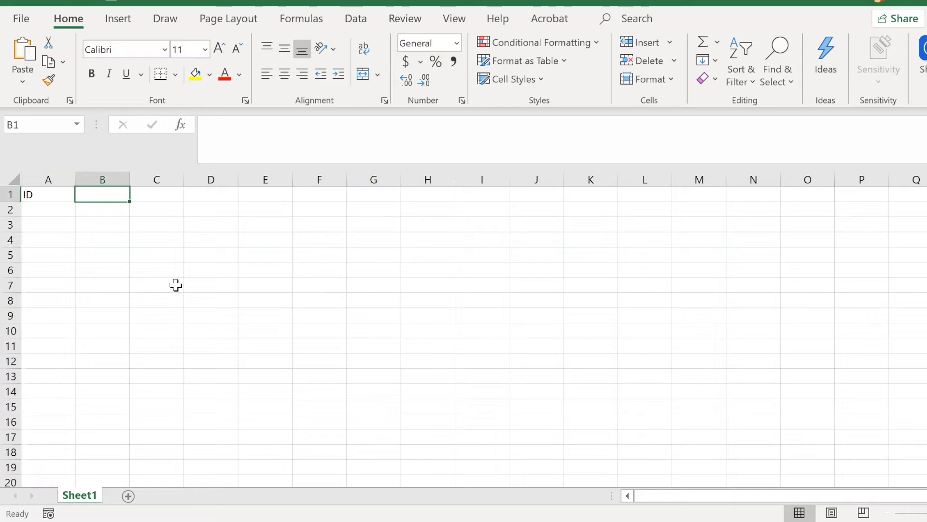
pyautogui.write('T1')
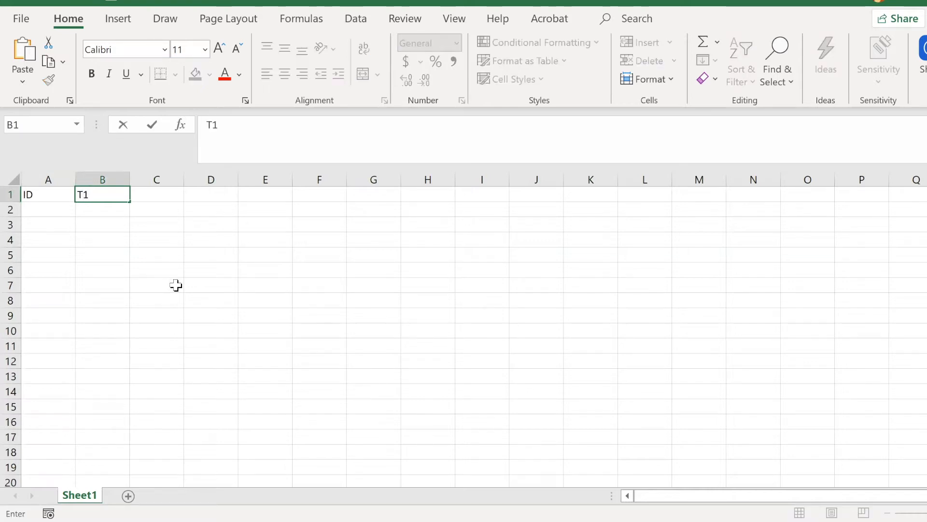
pyautogui.write('HR')
pyautogui.click(151, 287)
pyautogui.click(164, 194)
pyautogui.write('T2')
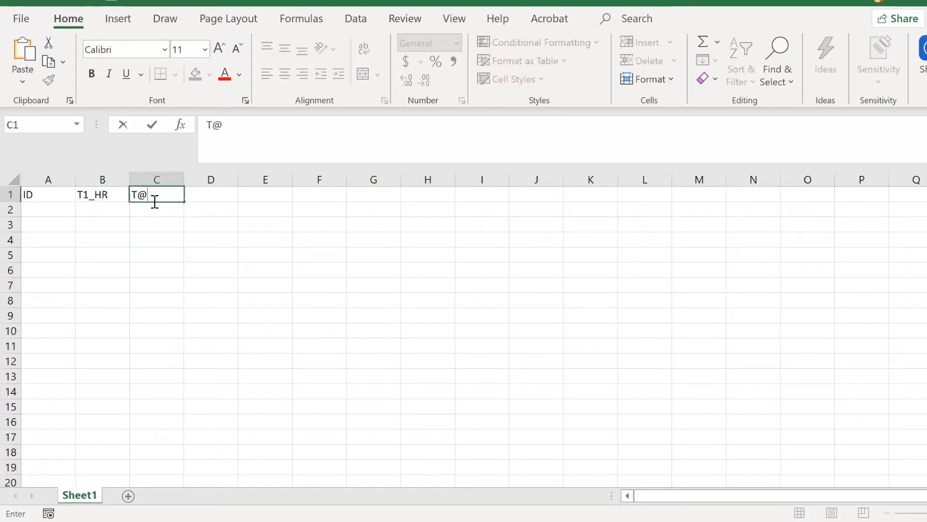
pyautogui.write('_HR')
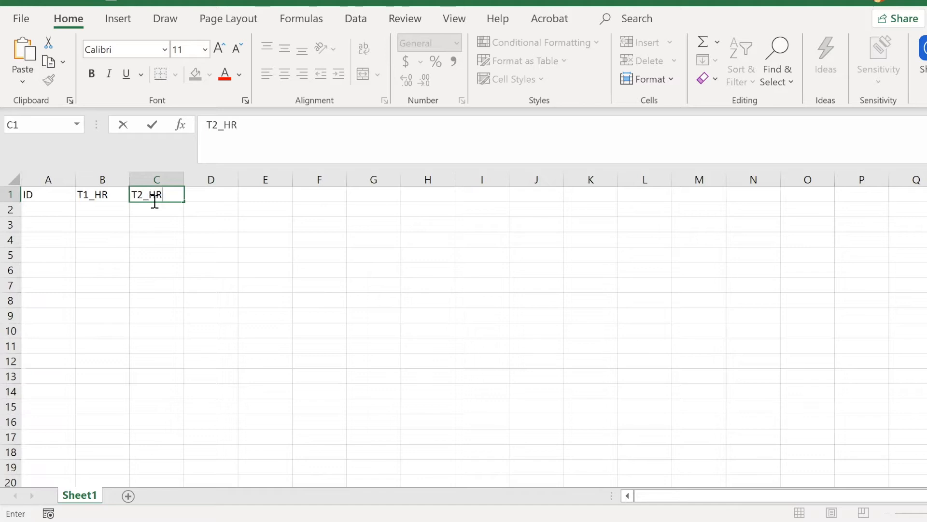
pyautogui.click(196, 195)
pyautogui.write('T3_HR')
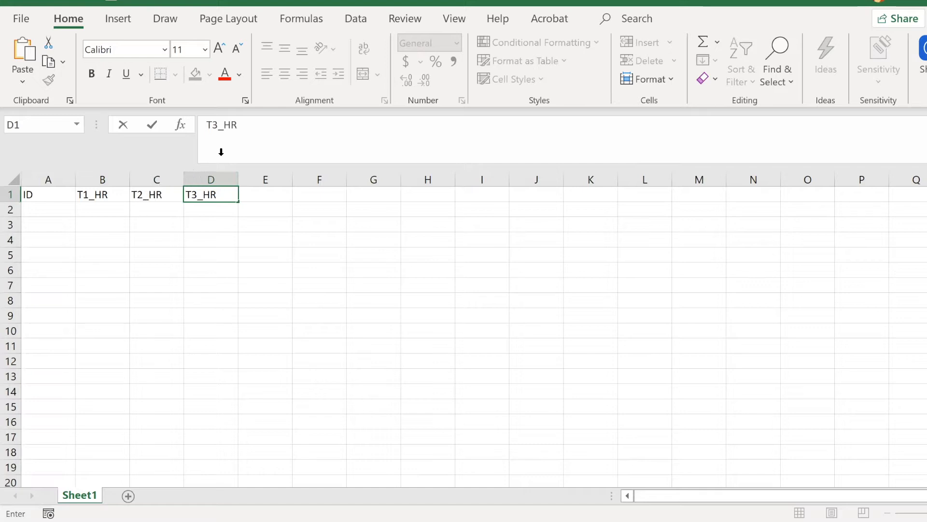
# Step: Enter the blood-pressure column headers T1_BP, T2_BP and T3_BP in cells E1 to G1
pyautogui.click(255, 194)
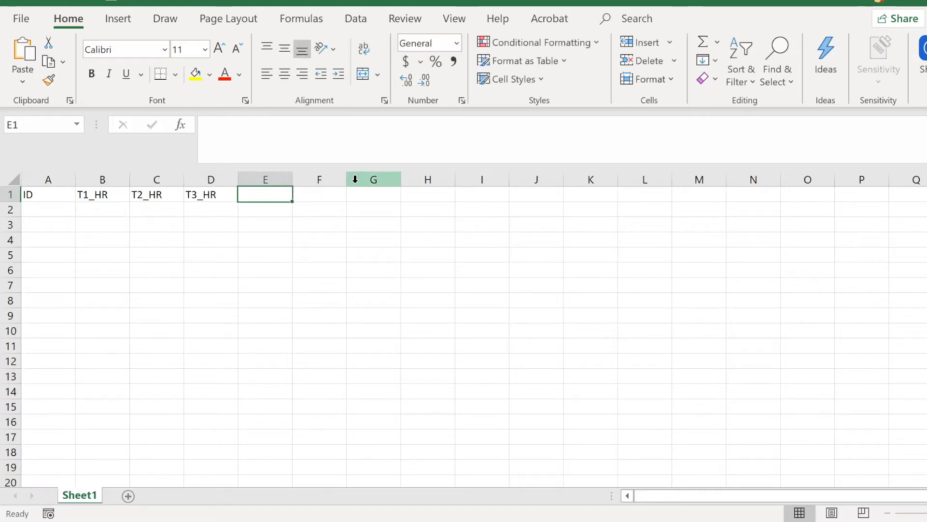
pyautogui.write('T1_BP')
pyautogui.press('Tab')
pyautogui.write('T1')
pyautogui.write('_')
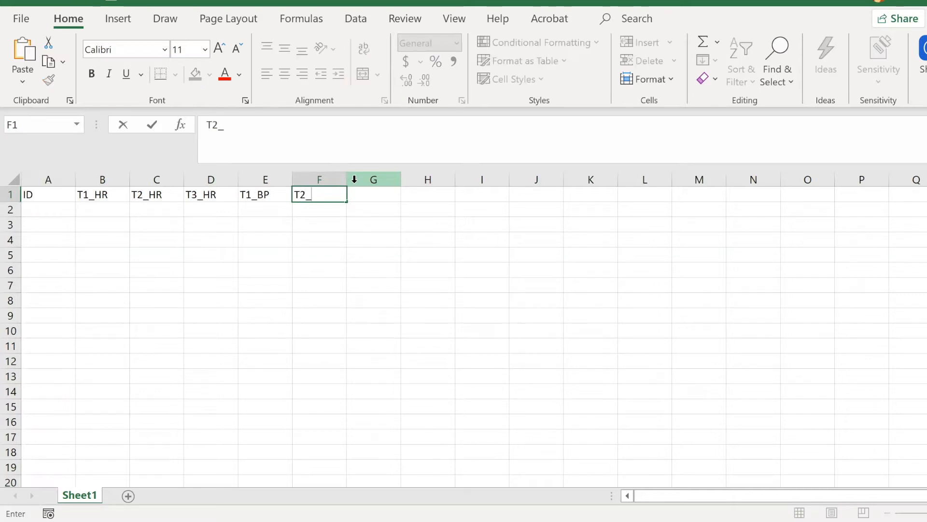
pyautogui.press('Tab')
pyautogui.write('T3_')
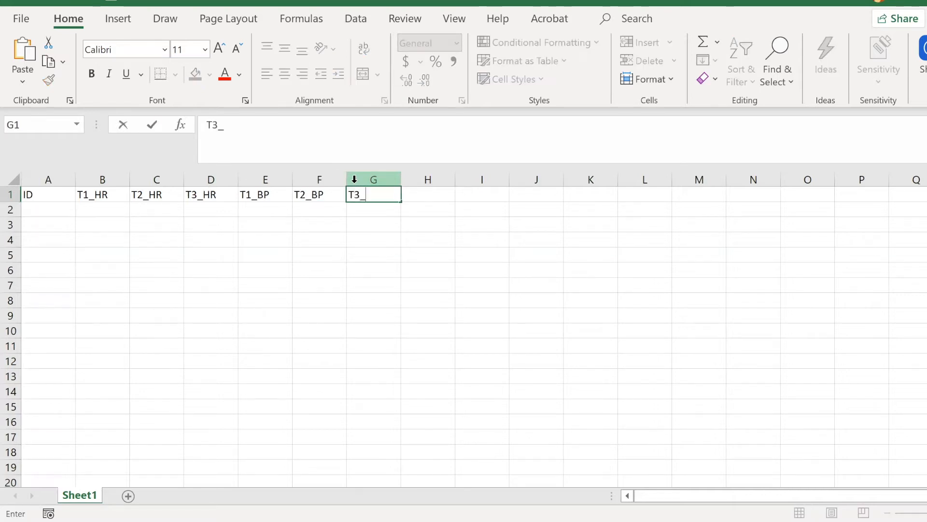
pyautogui.write('BP')
pyautogui.click(333, 326)
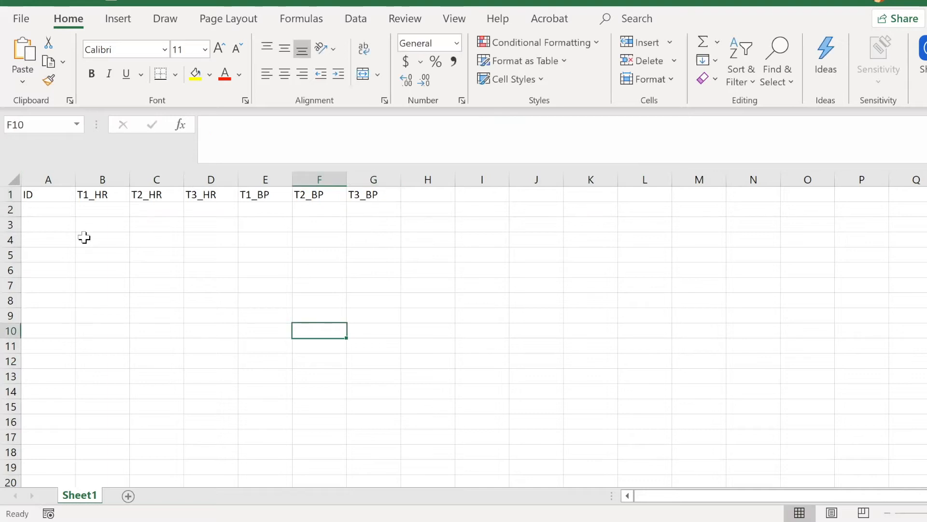
# Step: Number the participants 1, 2, 3 and 4 under the ID header in cells A2 to A5
pyautogui.click(58, 209)
pyautogui.write('1')
pyautogui.press('Return')
pyautogui.write('2')
pyautogui.press('Return')
pyautogui.write('3')
pyautogui.press('Return')
pyautogui.write('4')
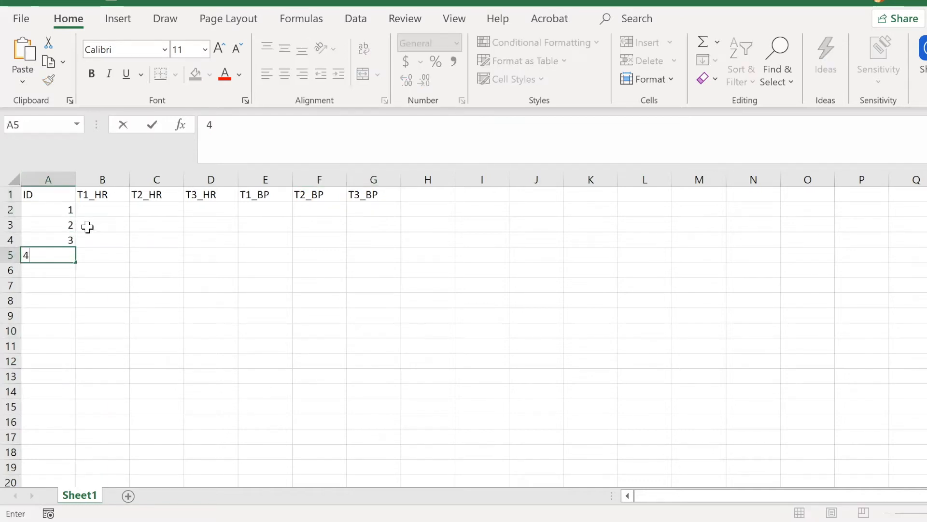
pyautogui.press('Return')
pyautogui.moveTo(102, 208); pyautogui.dragTo(376, 208)
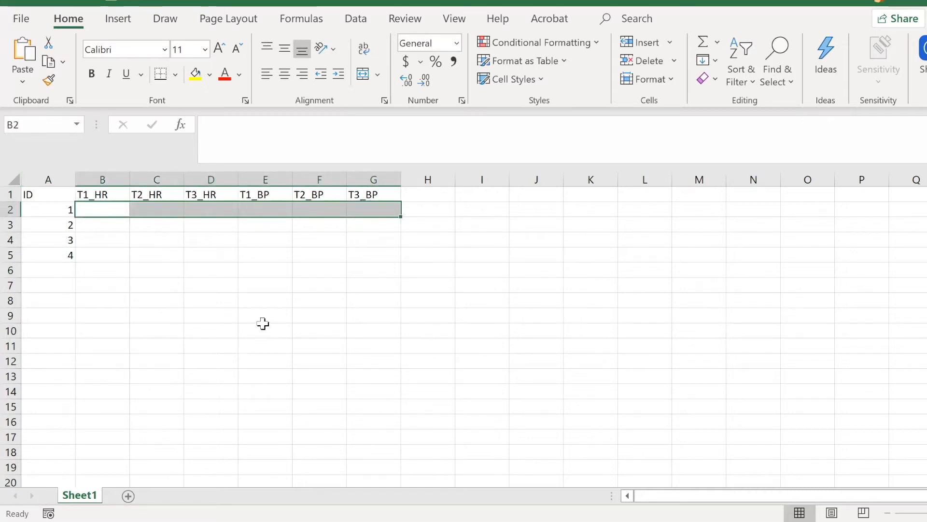
pyautogui.click(262, 327)
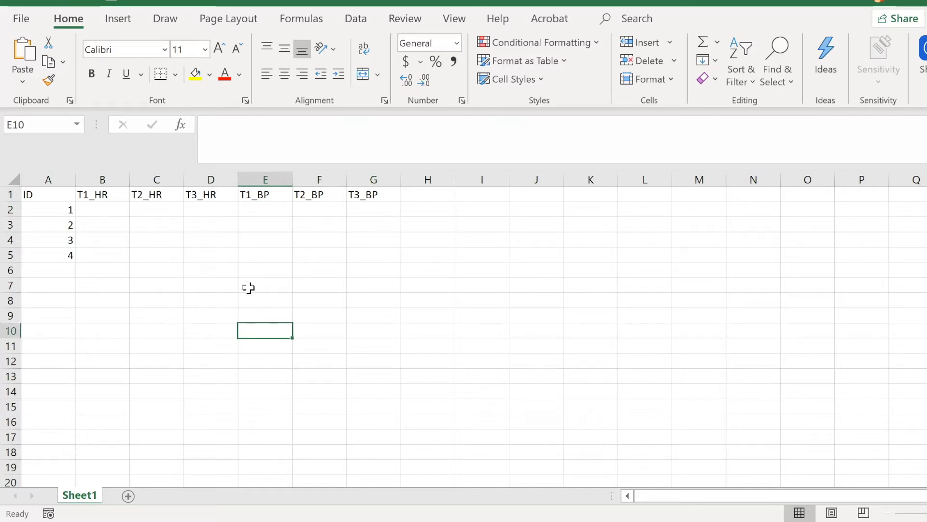
pyautogui.moveTo(105, 180); pyautogui.dragTo(181, 179)
pyautogui.click(210, 224)
pyautogui.moveTo(263, 177); pyautogui.dragTo(301, 176)
pyautogui.click(372, 239)
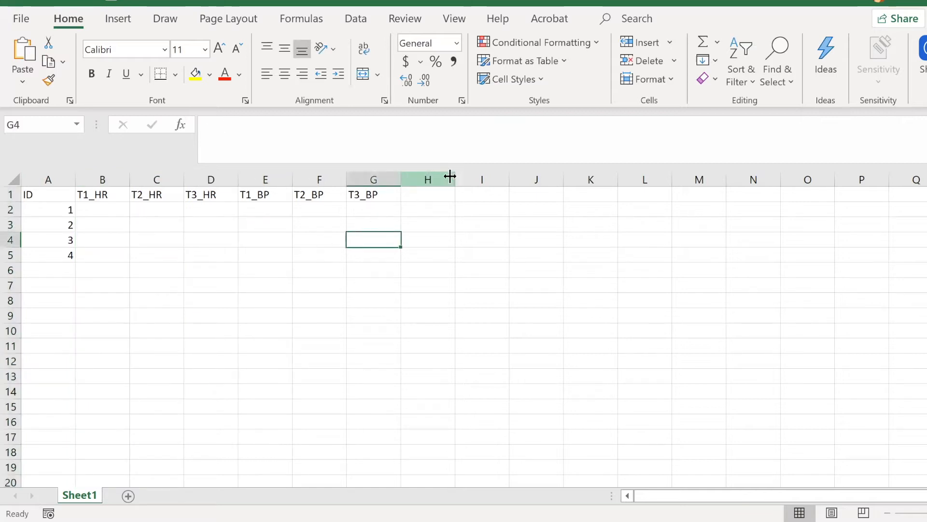
pyautogui.click(265, 248)
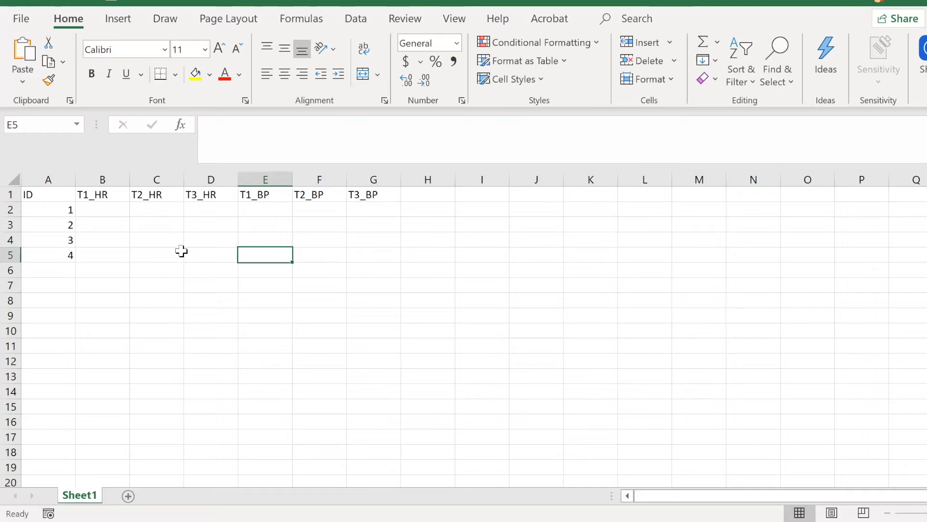
pyautogui.moveTo(45, 176); pyautogui.dragTo(61, 181)
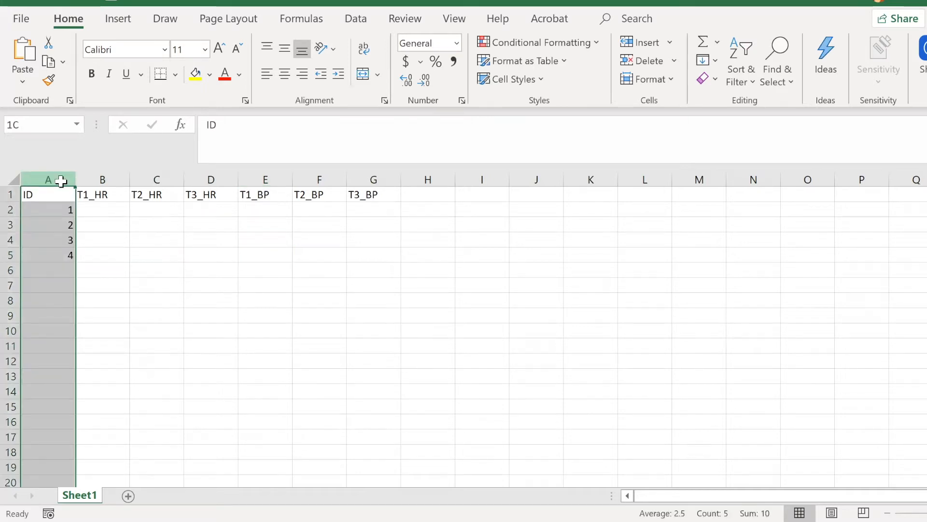
pyautogui.click(344, 237)
pyautogui.click(411, 195)
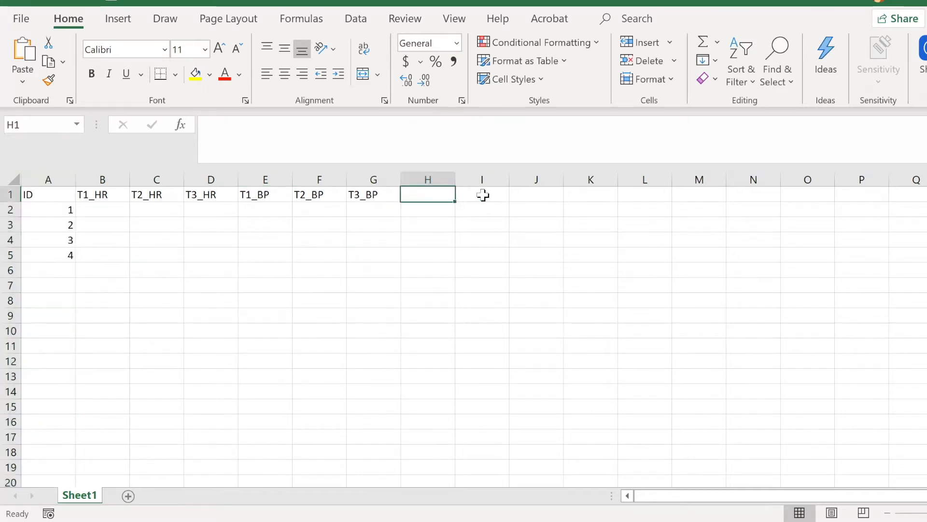
pyautogui.click(482, 194)
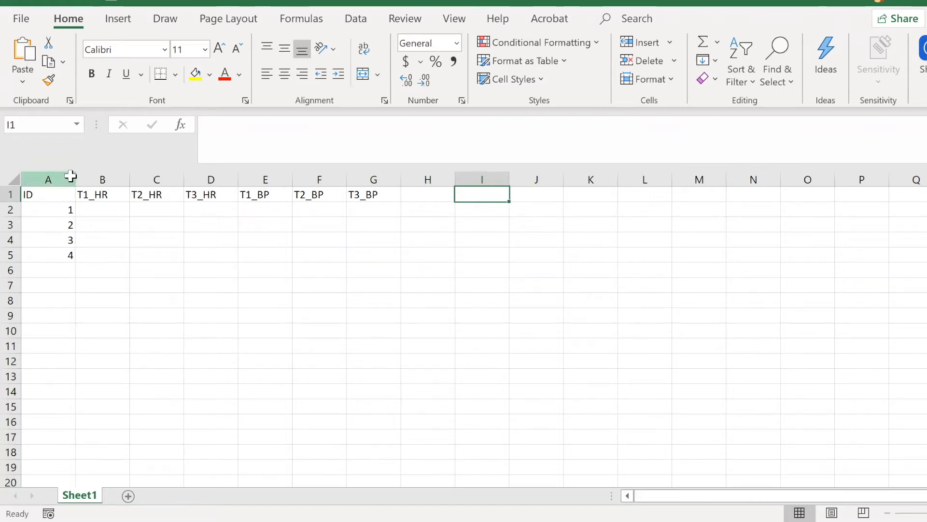
pyautogui.click(513, 255)
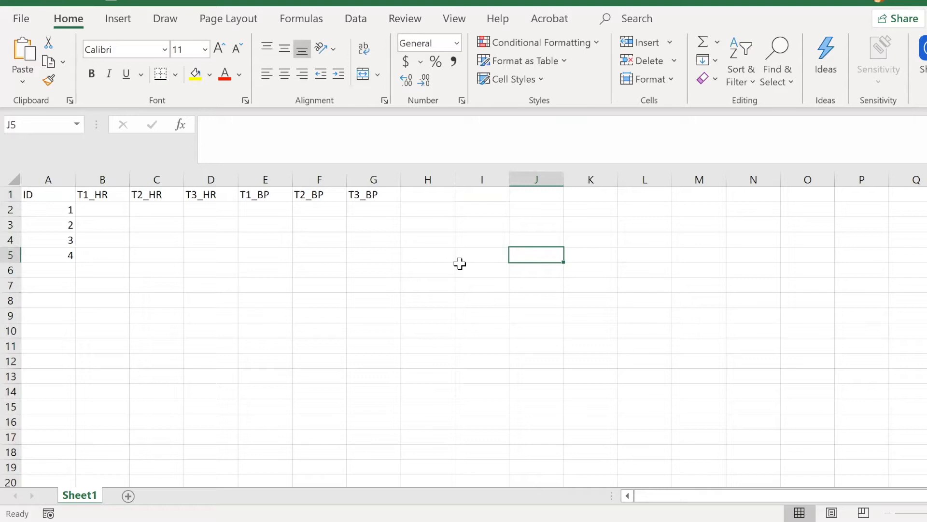
pyautogui.moveTo(10, 210); pyautogui.dragTo(8, 214)
pyautogui.click(73, 274)
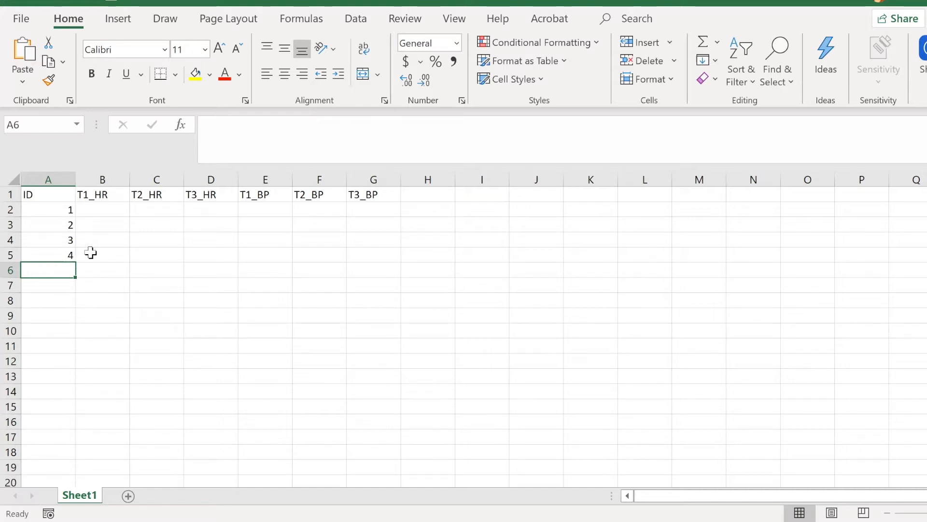
# Step: Add a new worksheet and enter the column headers ID, Time, HR and BP in cells A1 to D1
pyautogui.click(128, 496)
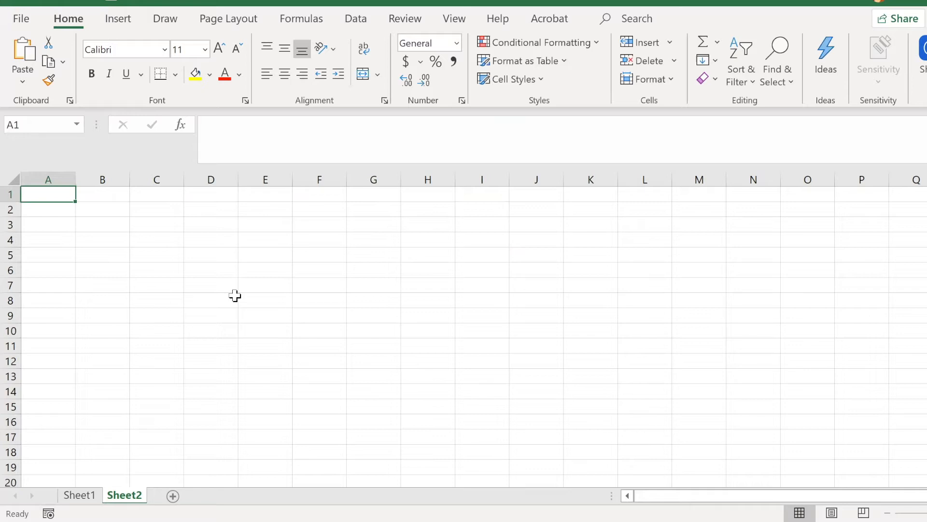
pyautogui.write('ID')
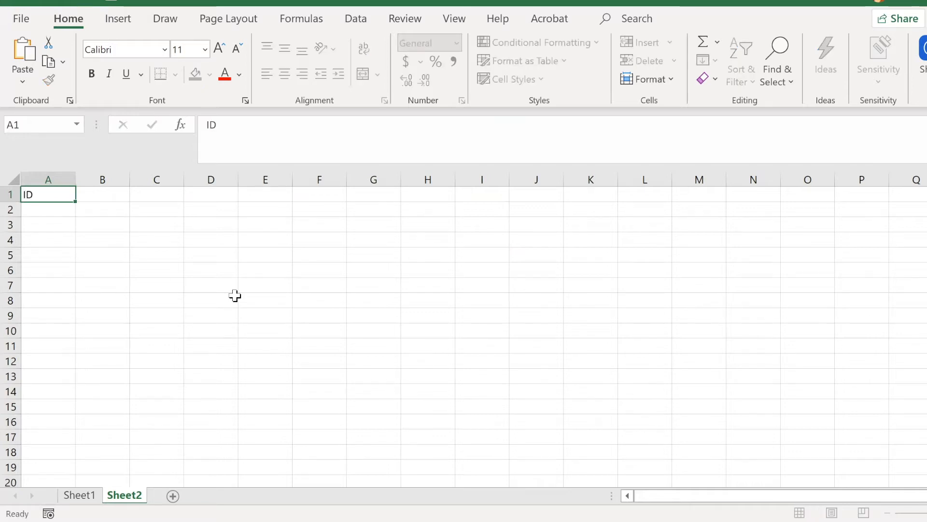
pyautogui.press('Tab')
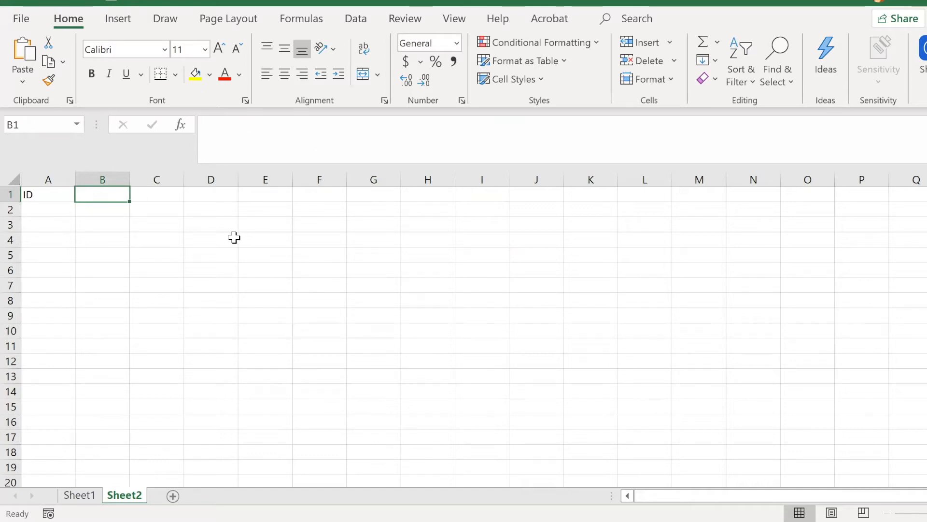
pyautogui.write('Time')
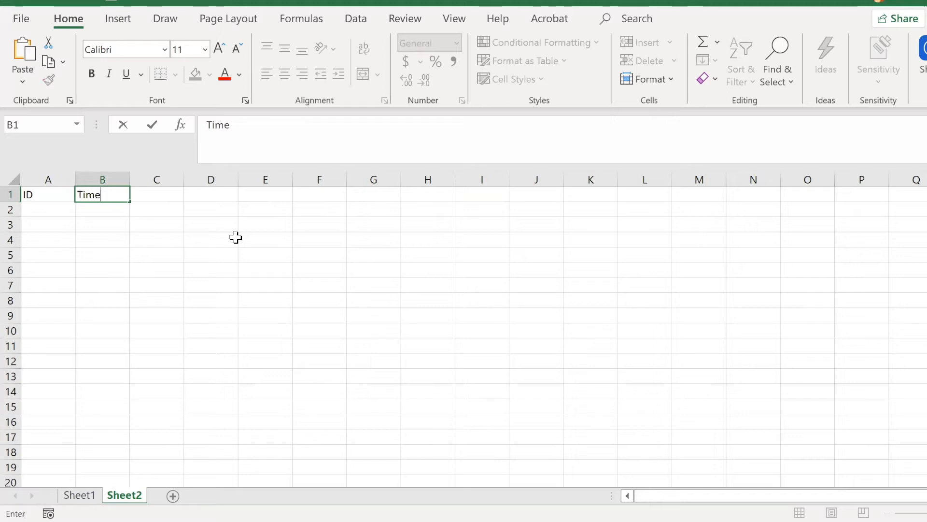
pyautogui.press('Tab')
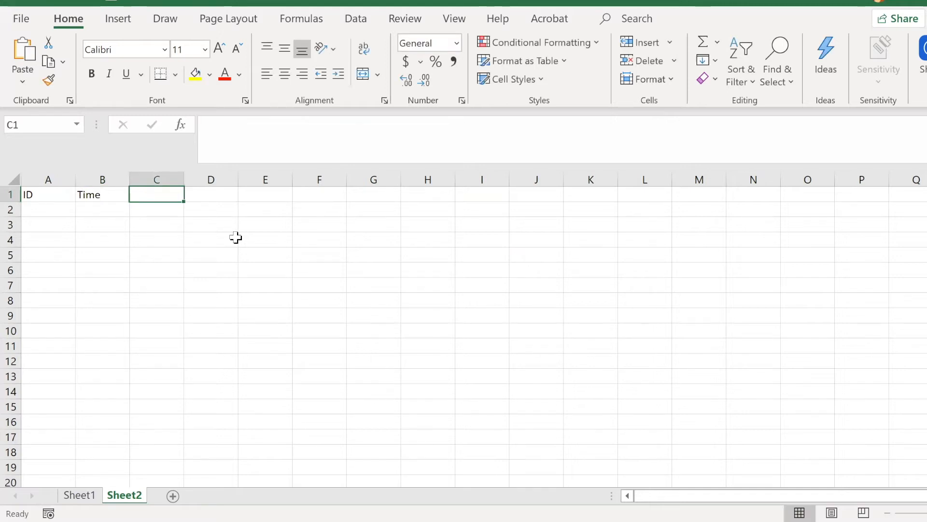
pyautogui.write('HR')
pyautogui.press('Tab')
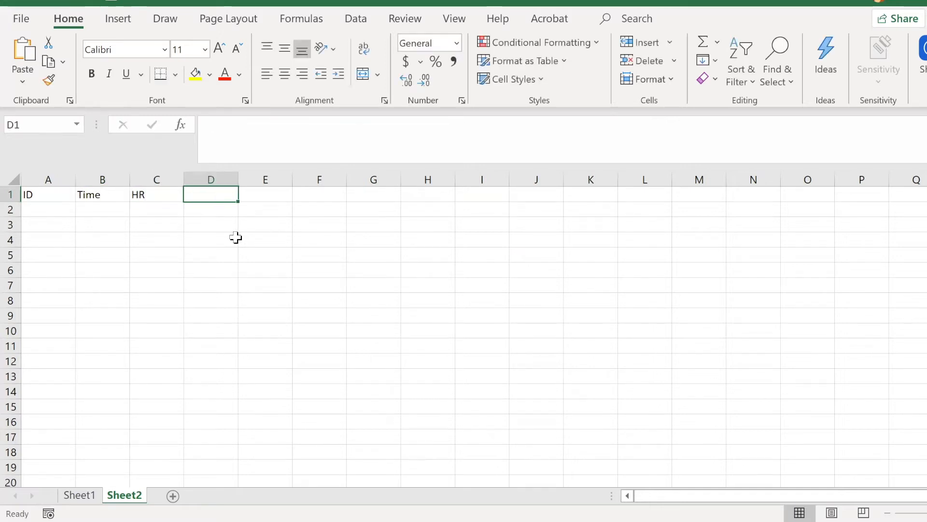
pyautogui.write('BP')
pyautogui.click(237, 236)
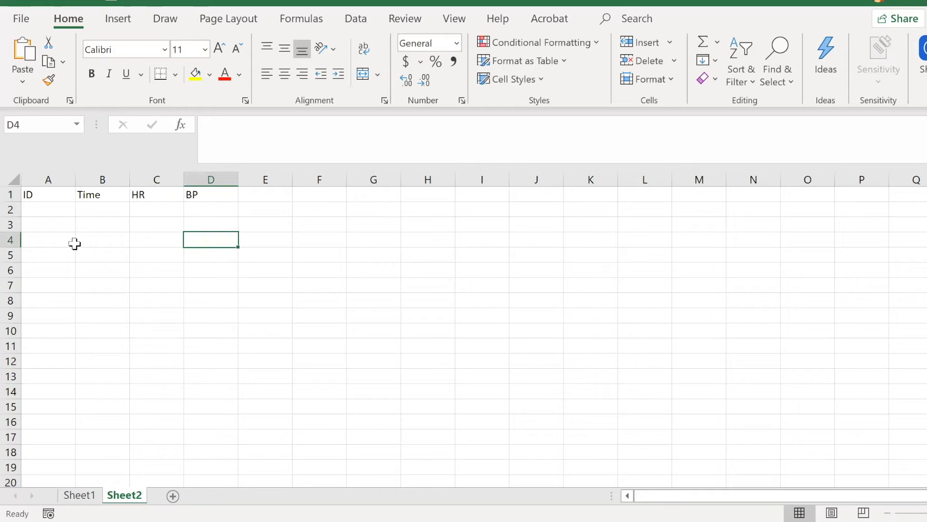
# Step: Fill row 2 with ID 1 and Time 1, leaving the HR and BP cells empty
pyautogui.click(54, 198)
pyautogui.click(71, 213)
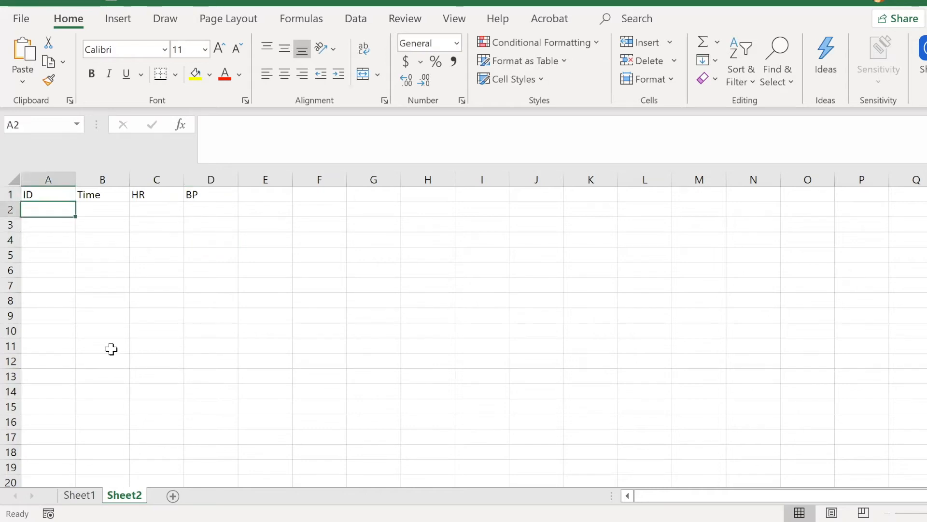
pyautogui.write('1')
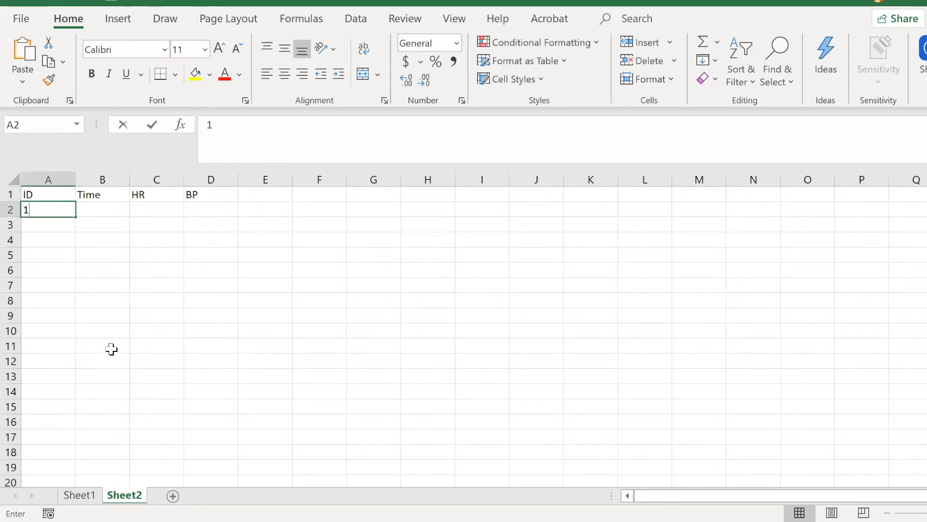
pyautogui.press('Return')
pyautogui.press('Right')
pyautogui.press('Up')
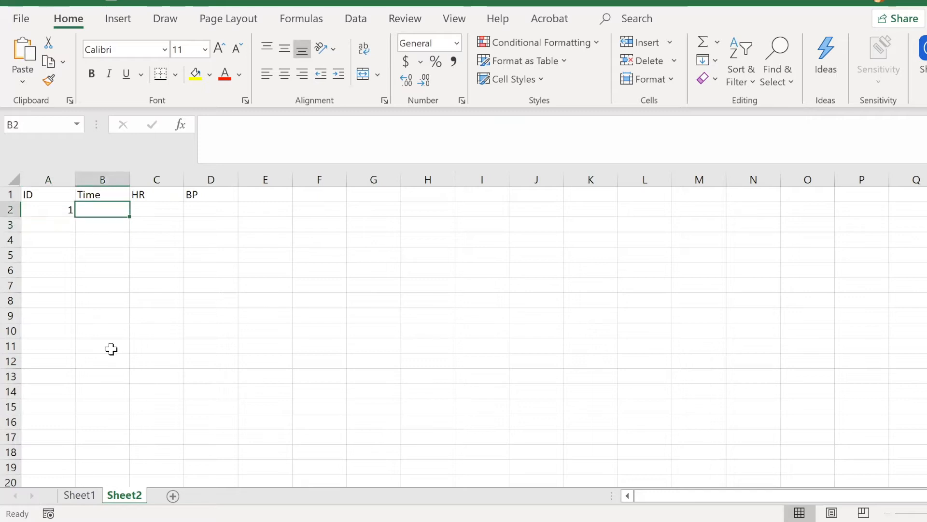
pyautogui.write('1')
pyautogui.press('Right')
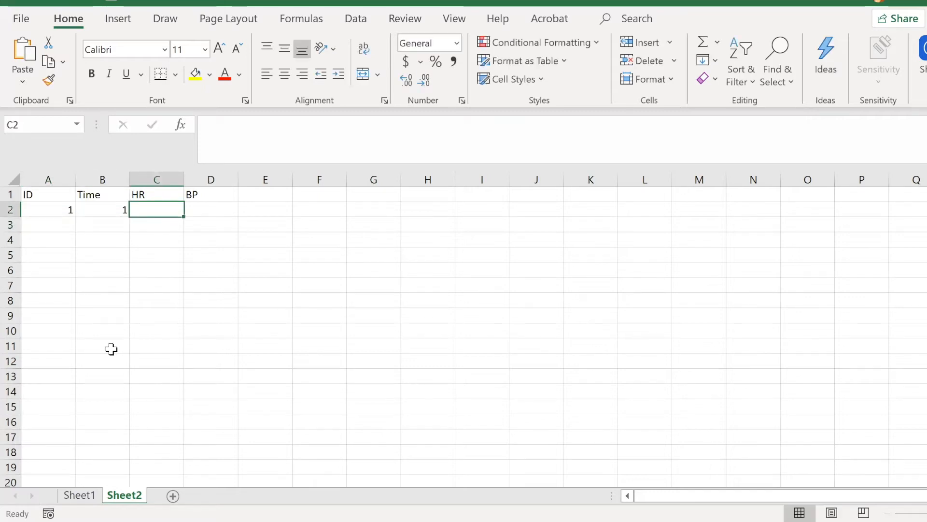
pyautogui.press('Right')
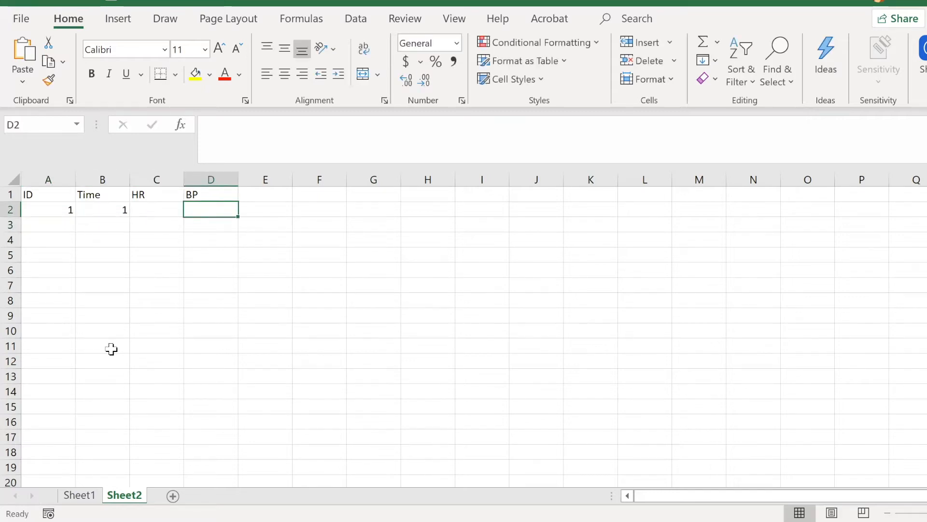
# Step: Fill row 3 with ID 2 and Time 1
pyautogui.press('Down')
pyautogui.press('Left')
pyautogui.press('Left')
pyautogui.press('Left')
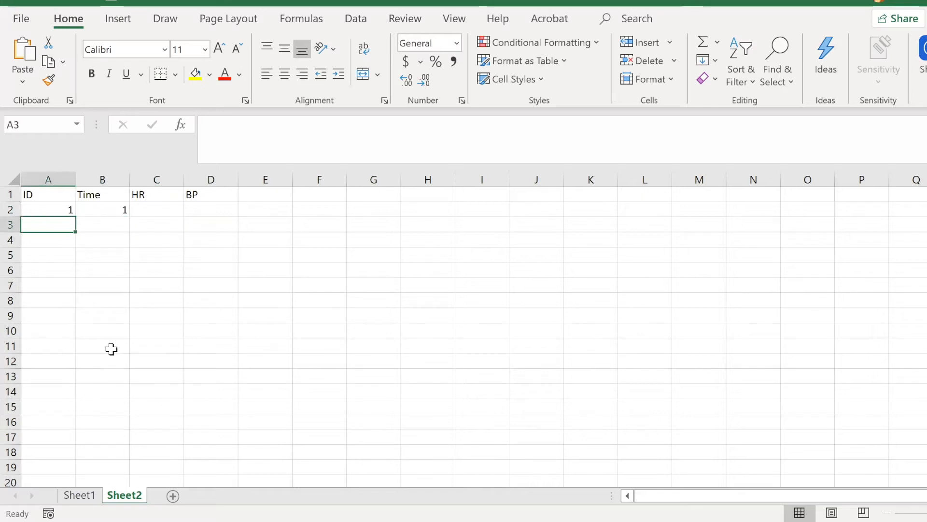
pyautogui.write('2')
pyautogui.press('Right')
pyautogui.press('Left')
pyautogui.press('Right')
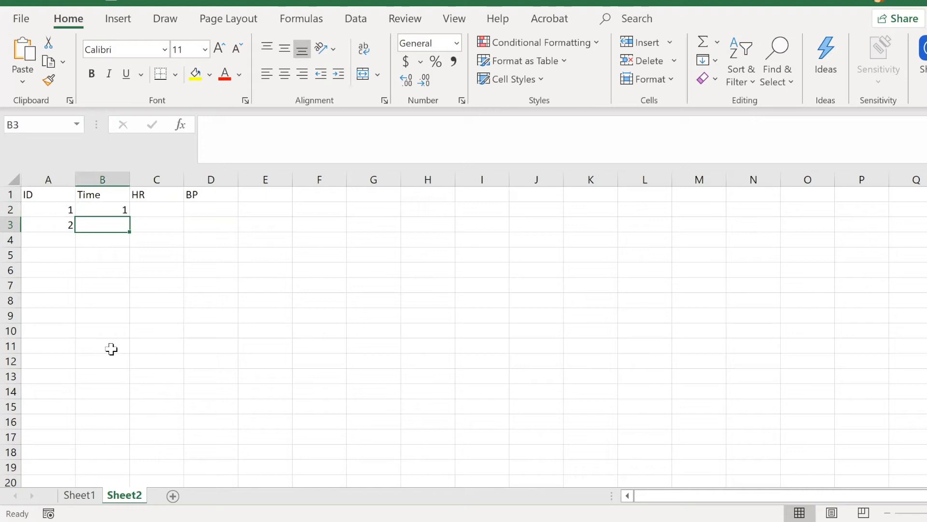
pyautogui.write('1')
pyautogui.hotkey('ctrl', 'Return')
# Step: Fill row 4 with ID 3 and Time 1
pyautogui.press('Right')
pyautogui.press('Right')
pyautogui.press('Down')
pyautogui.press('Left')
pyautogui.press('Left')
pyautogui.press('Left')
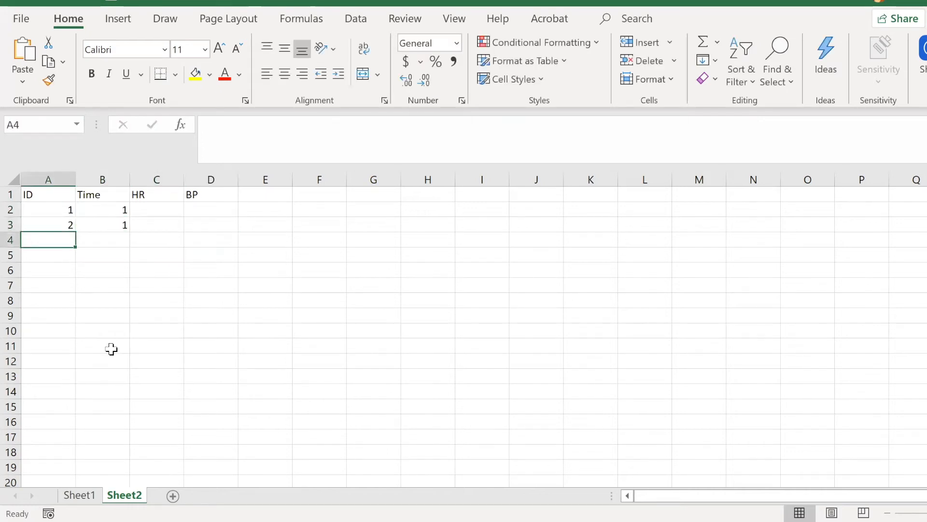
pyautogui.write('3')
pyautogui.press('Tab')
pyautogui.write('1')
pyautogui.press('Tab')
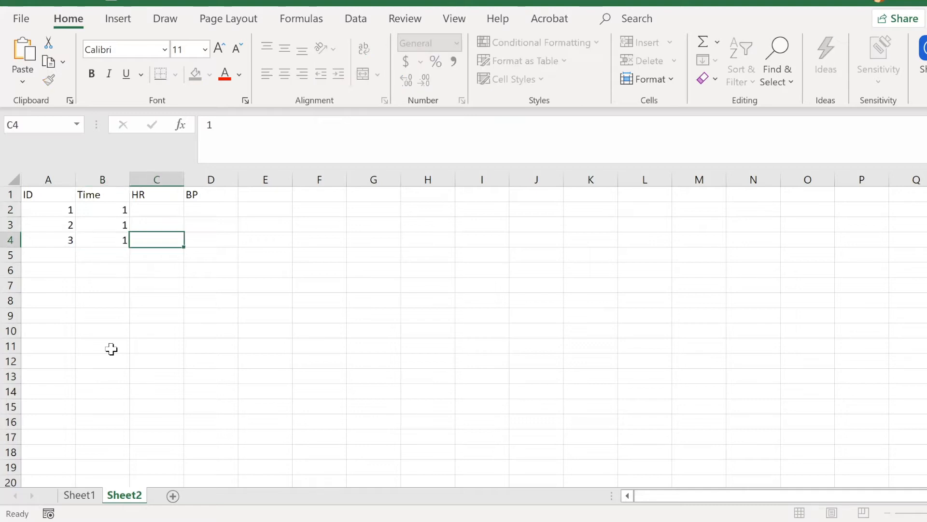
# Step: Repeat the participant IDs 1, 2 and 3 in cells A5 to A7
pyautogui.press('Tab')
pyautogui.press('Left')
pyautogui.press('Left')
pyautogui.press('Left')
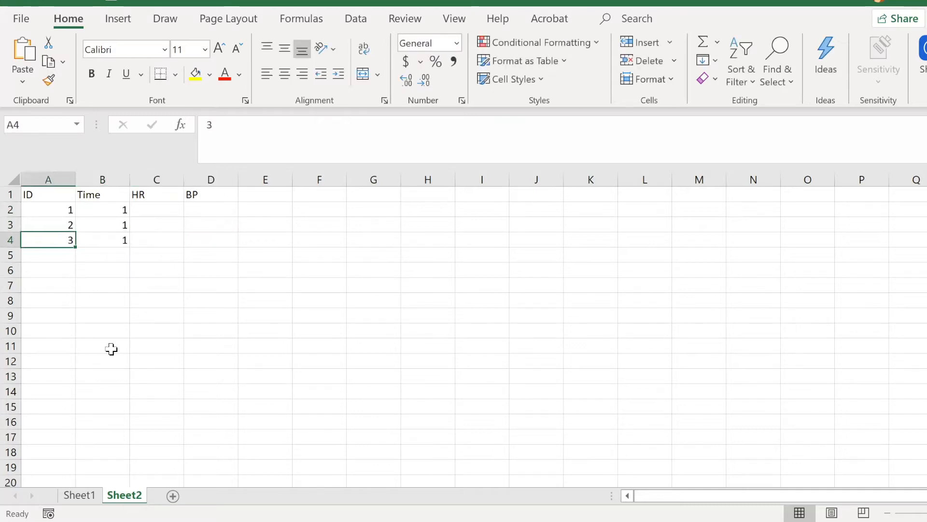
pyautogui.press('Down')
pyautogui.write('1')
pyautogui.press('Return')
pyautogui.write('2')
pyautogui.press('Return')
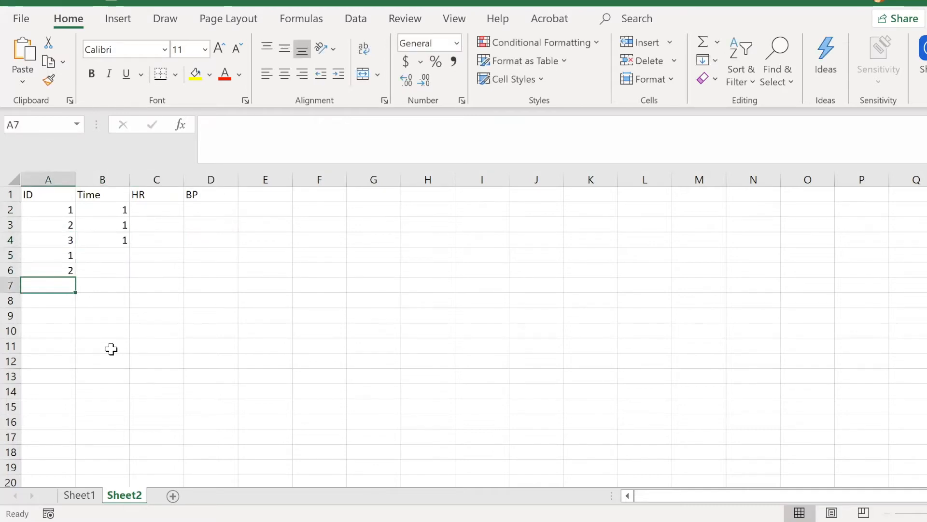
pyautogui.write('3')
pyautogui.press('Right')
# Step: Enter time point 2 for the second block of participants in cells B5 to B7
pyautogui.press('Up')
pyautogui.press('Up')
pyautogui.write('2')
pyautogui.press('Return')
pyautogui.write('2')
pyautogui.press('Return')
pyautogui.write('2')
pyautogui.press('Return')
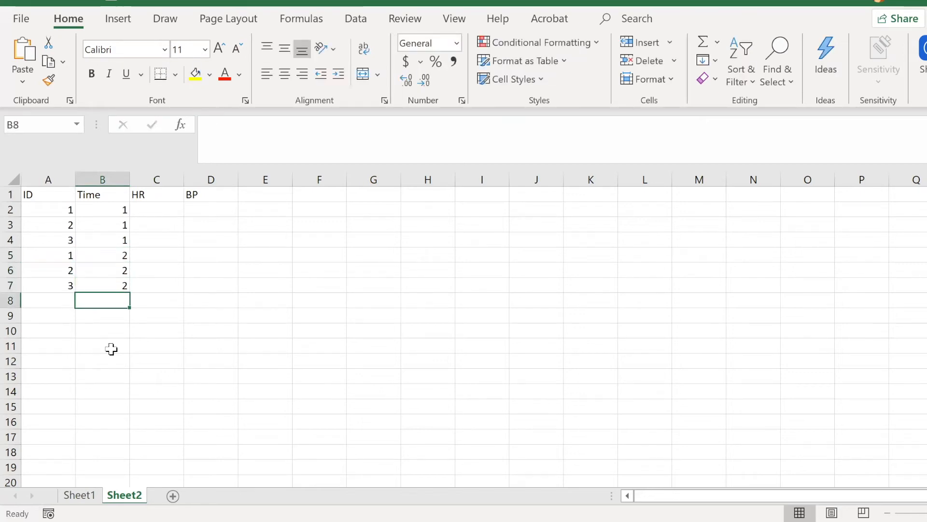
# Step: Repeat the participant IDs 1, 2 and 3 in cells A8 to A10
pyautogui.press('Left')
pyautogui.write('1')
pyautogui.press('Return')
pyautogui.write('2')
pyautogui.press('Return')
pyautogui.write('3')
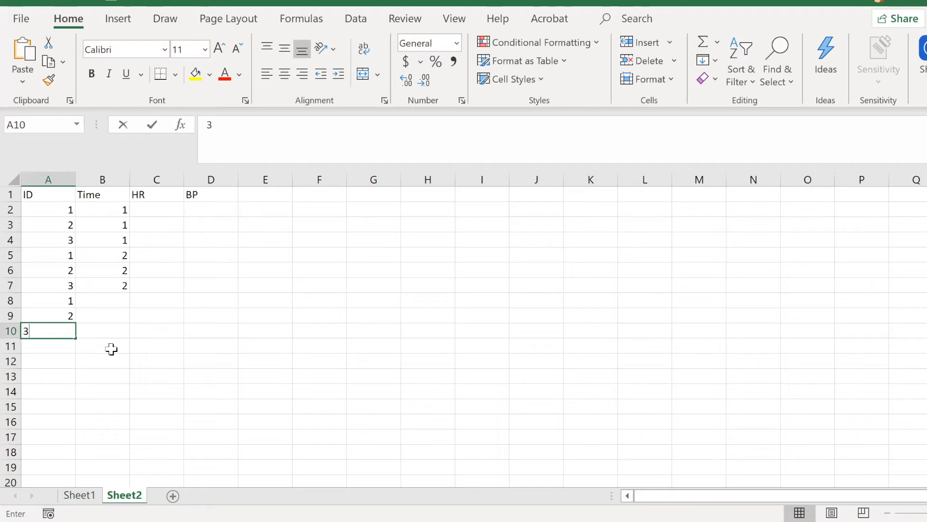
pyautogui.press('Tab')
# Step: Enter time point 3 for the third block of participants in cells B8 to B10
pyautogui.press('Up')
pyautogui.press('Up')
pyautogui.write('3')
pyautogui.press('Return')
pyautogui.write('3')
pyautogui.press('Return')
pyautogui.write('3')
pyautogui.press('Return')
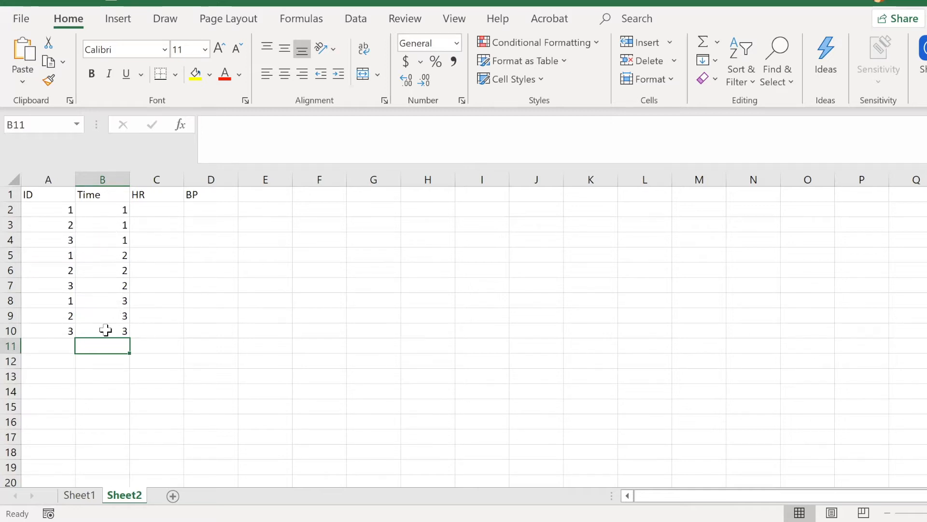
# Step: Examine the long-format layout: the repeated participant rows 2 to 10, columns A to D, and the HR and BP headers
pyautogui.click(40, 180)
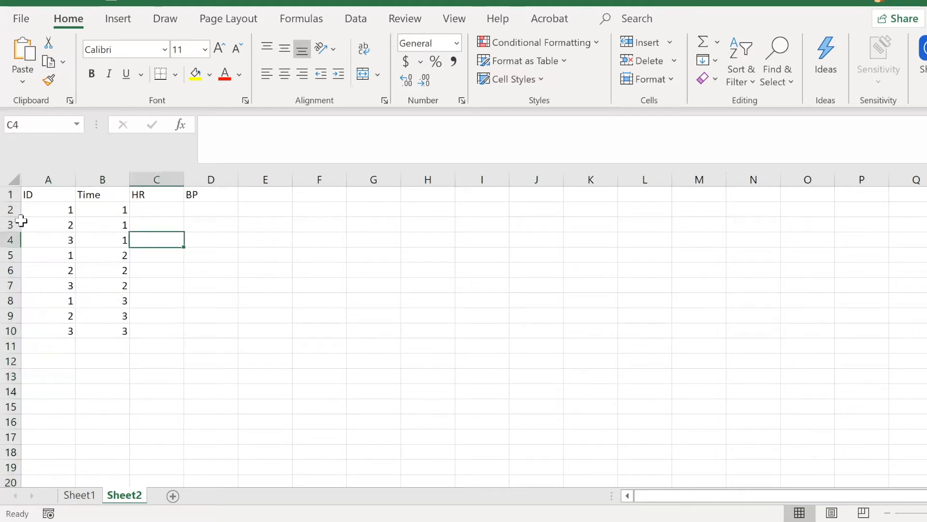
pyautogui.click(11, 212)
pyautogui.moveTo(11, 215); pyautogui.dragTo(10, 332)
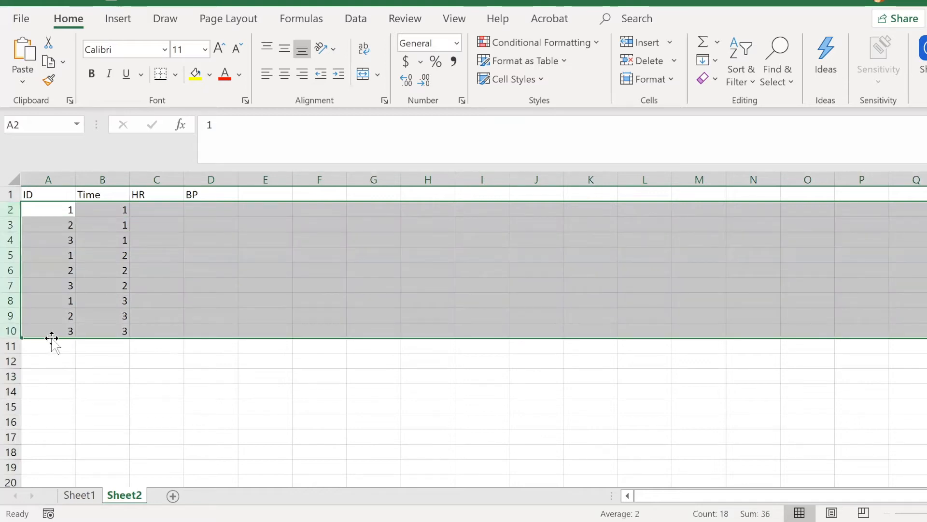
pyautogui.click(49, 358)
pyautogui.click(59, 178)
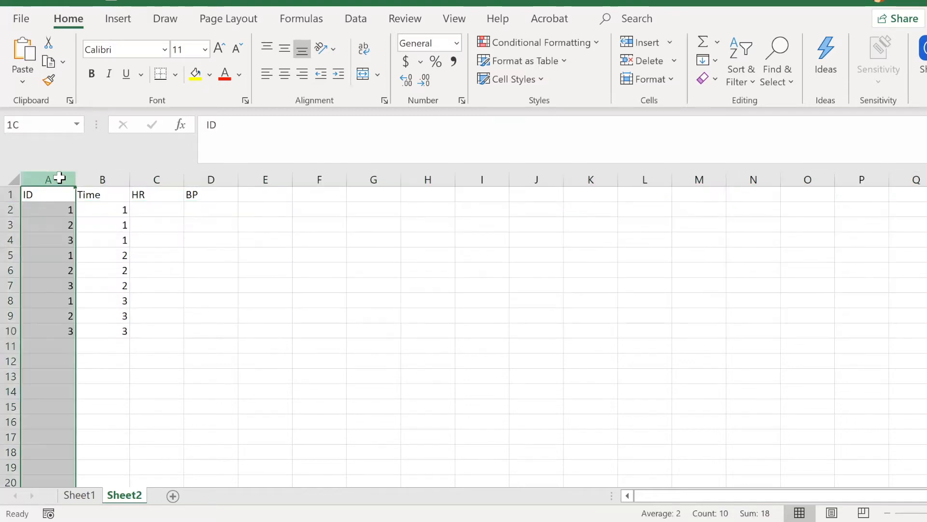
pyautogui.moveTo(59, 178); pyautogui.dragTo(211, 180)
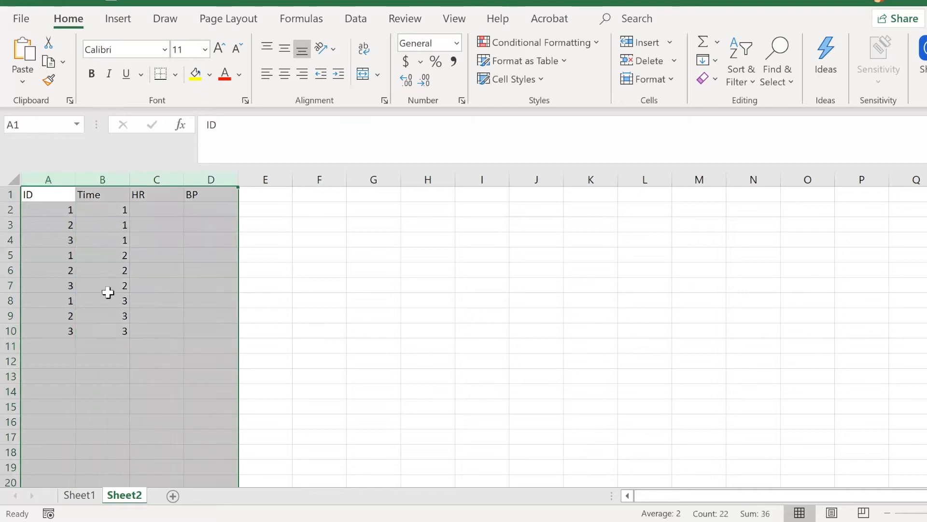
pyautogui.click(114, 344)
pyautogui.moveTo(155, 193); pyautogui.dragTo(218, 193)
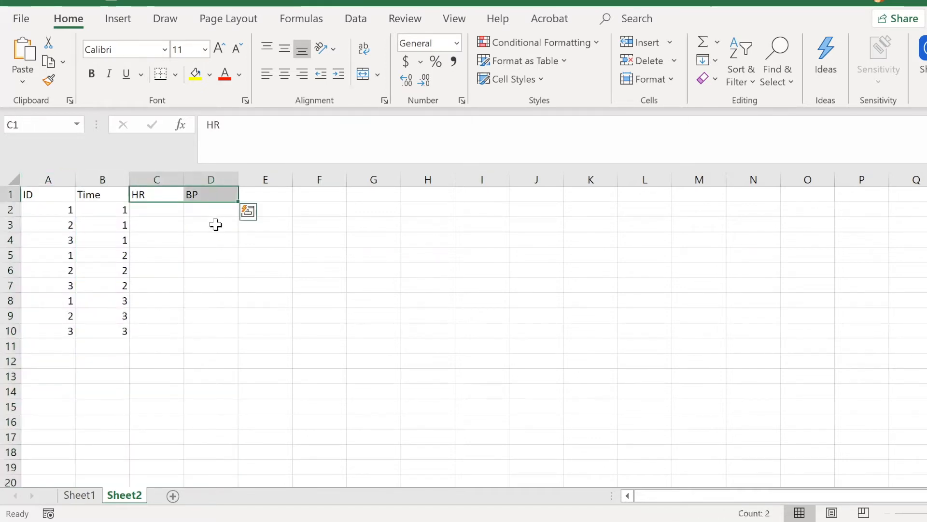
pyautogui.click(206, 224)
pyautogui.click(158, 195)
pyautogui.click(206, 193)
pyautogui.click(272, 194)
pyautogui.click(313, 198)
pyautogui.click(384, 193)
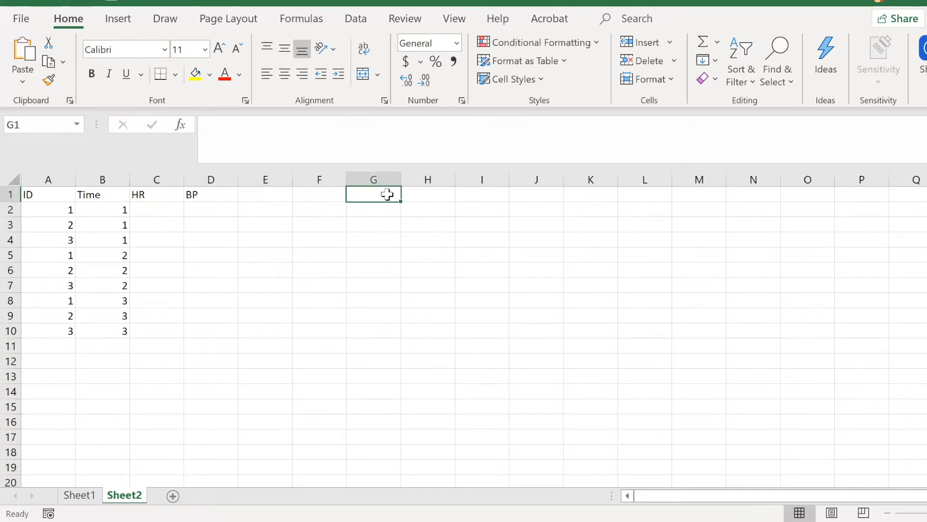
pyautogui.click(155, 195)
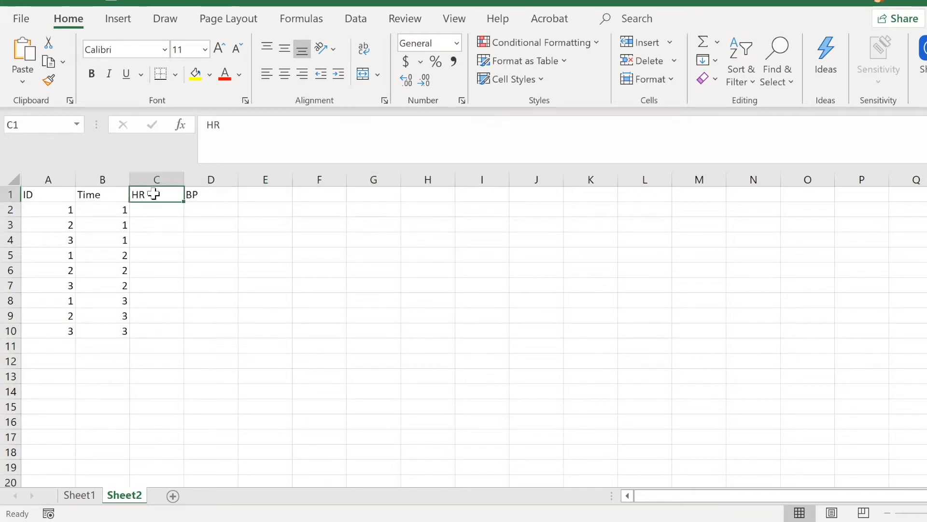
pyautogui.click(213, 196)
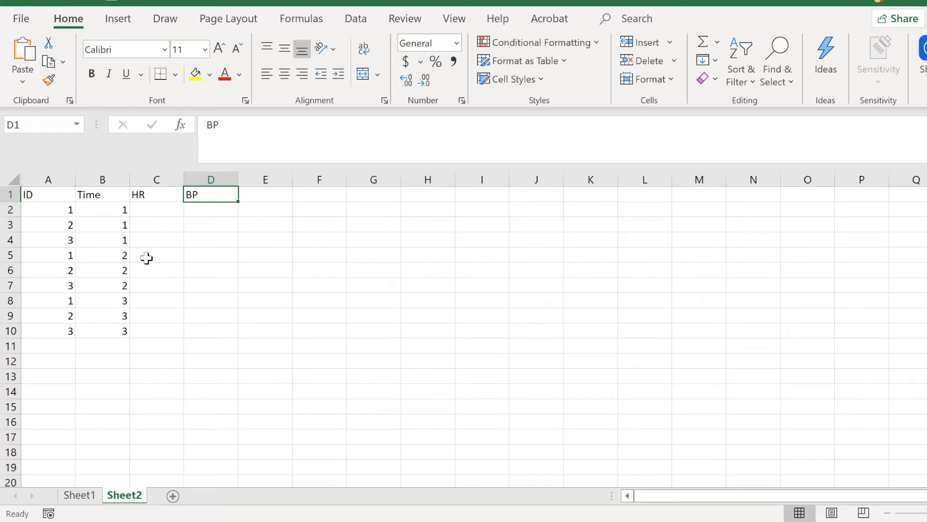
# Step: Compare the wide layout on Sheet1 with the long layout on Sheet2, including the latter's header row
pyautogui.click(95, 496)
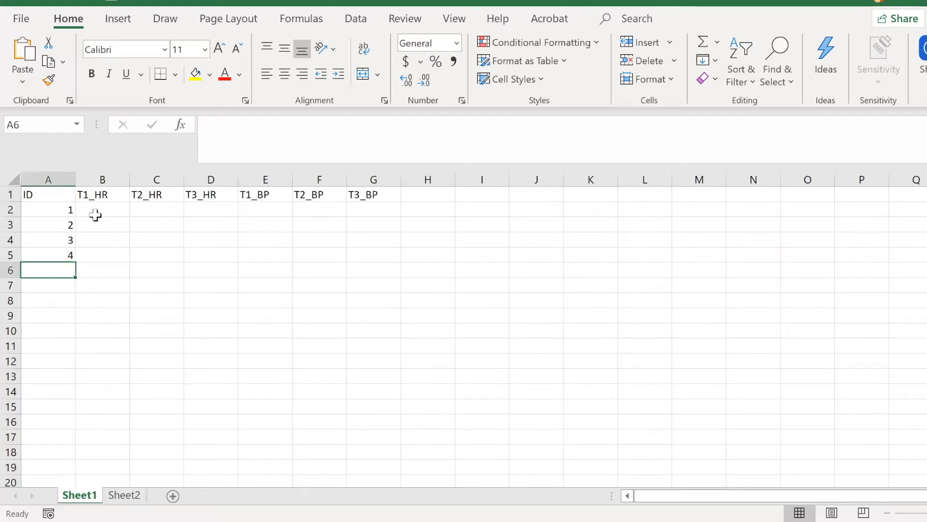
pyautogui.click(136, 501)
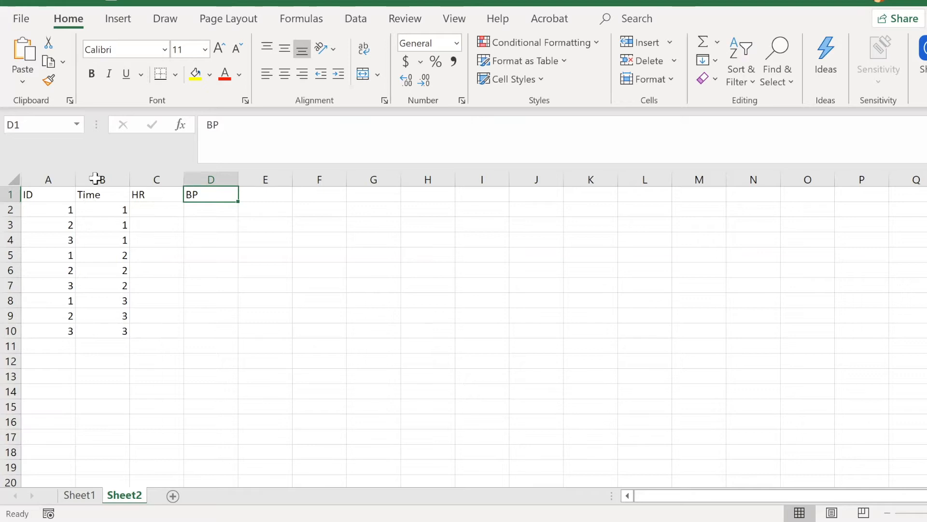
pyautogui.click(154, 244)
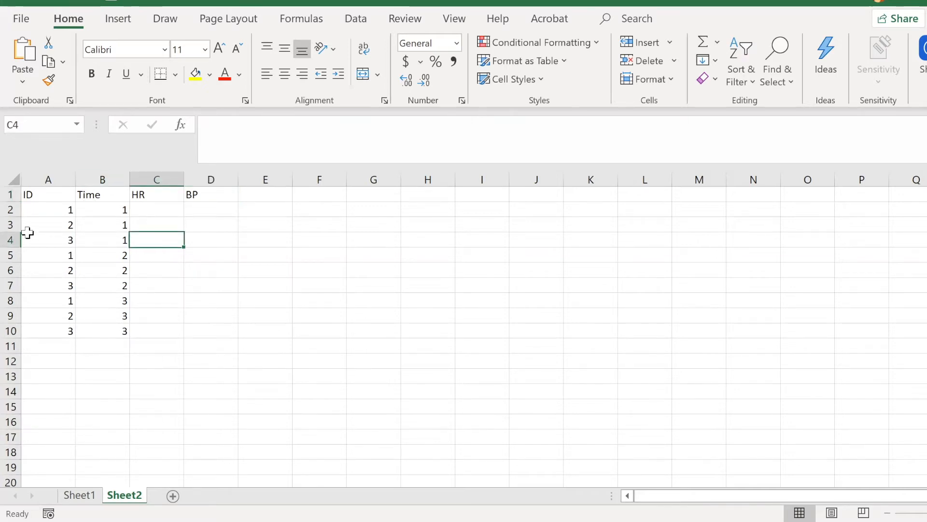
pyautogui.click(10, 193)
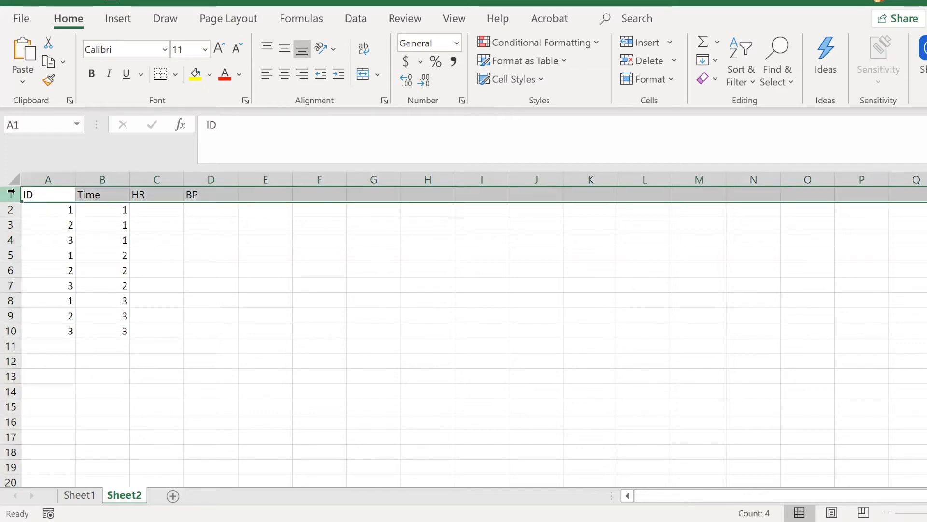
pyautogui.click(152, 267)
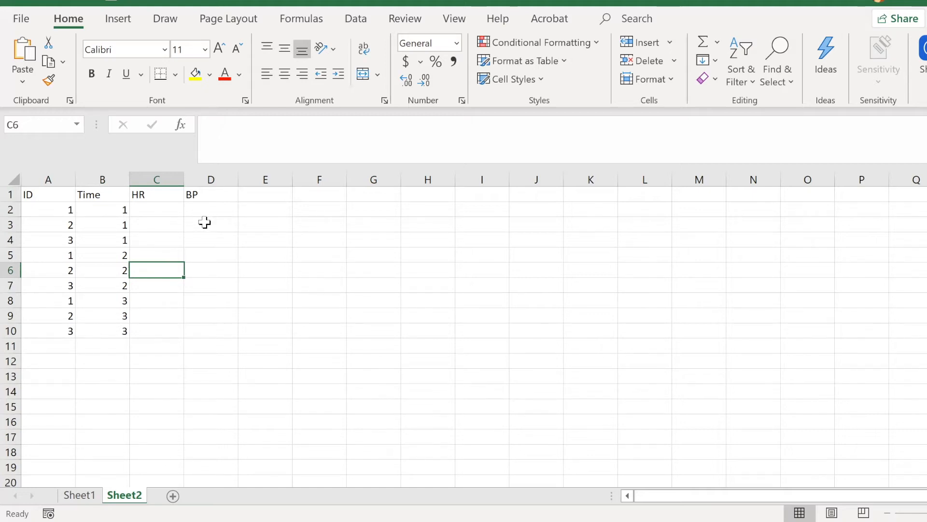
# Step: Enter the example header Heart Rate, with a space, in cell E1 next to the BP header on Sheet2
pyautogui.click(9, 195)
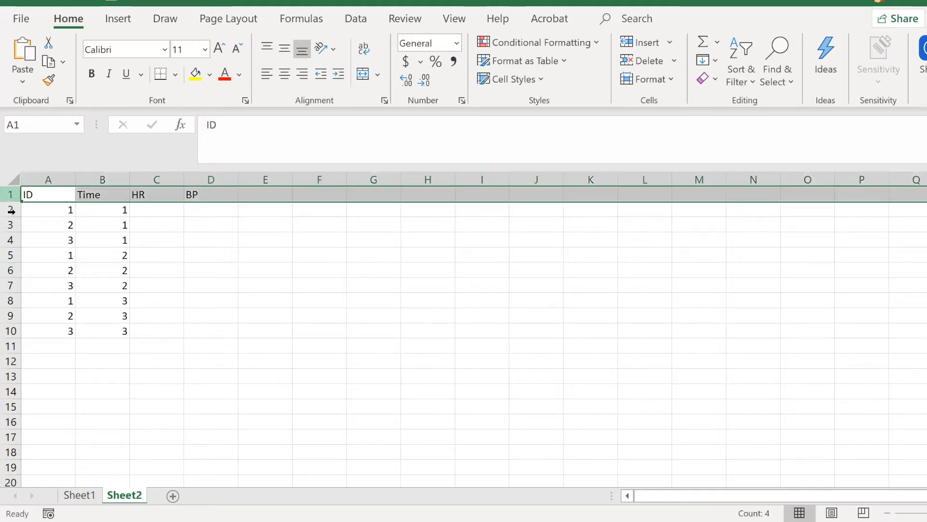
pyautogui.click(68, 378)
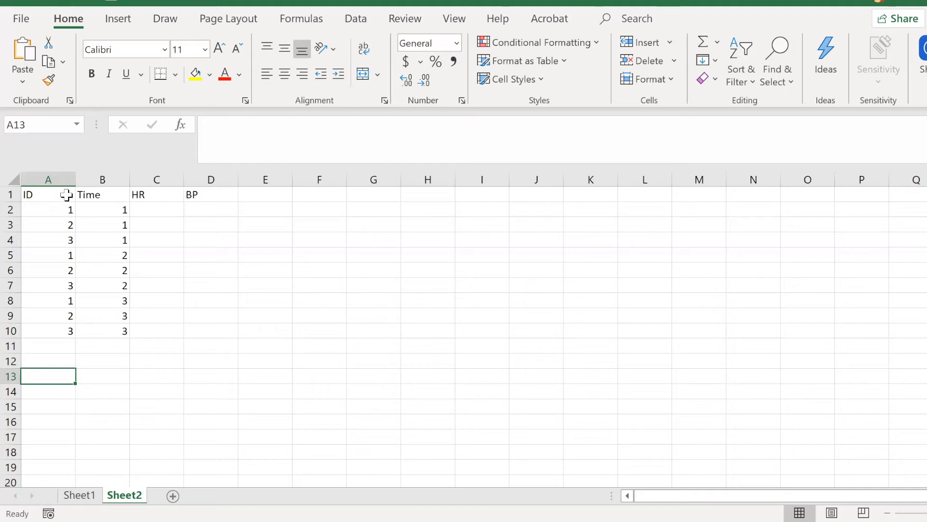
pyautogui.click(44, 194)
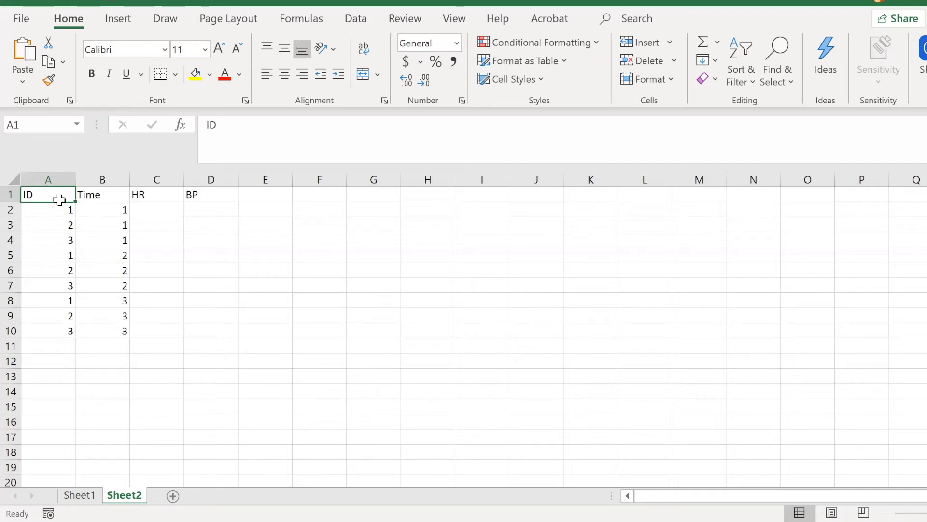
pyautogui.click(262, 195)
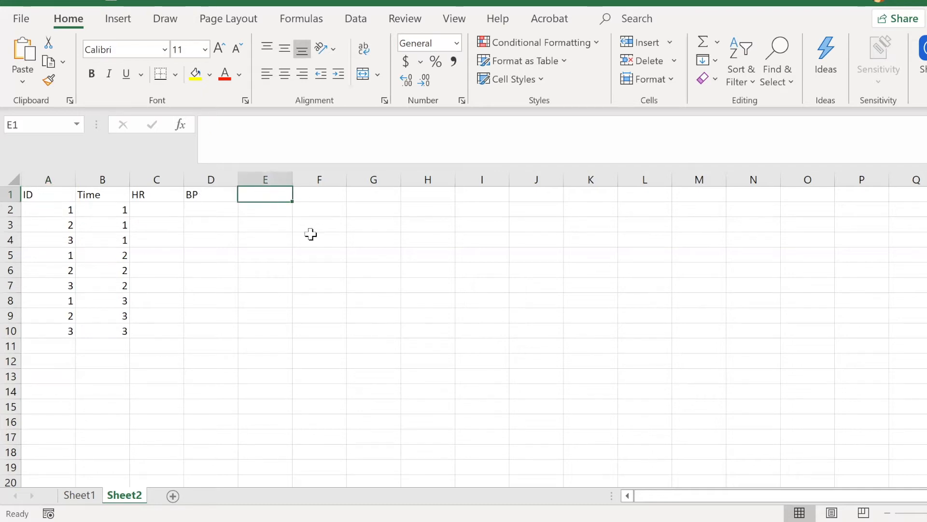
pyautogui.write('Heart Rate')
pyautogui.click(339, 388)
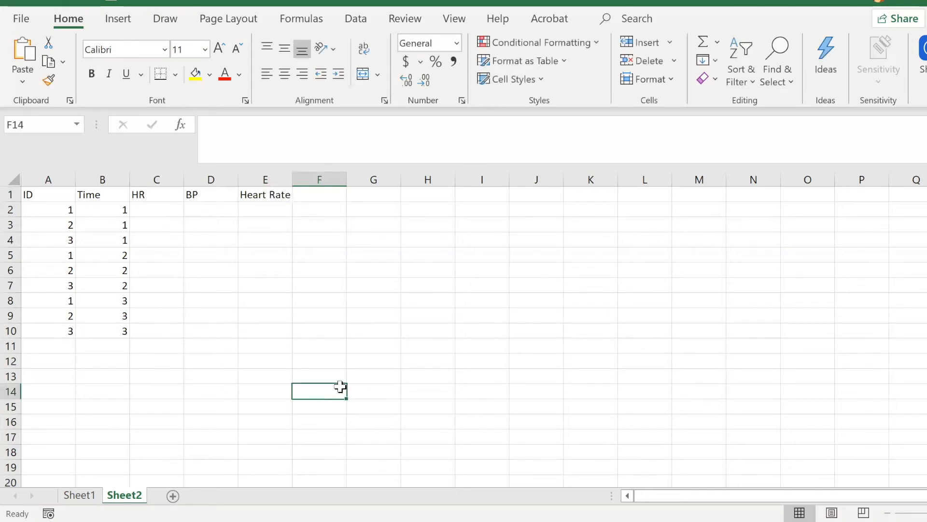
# Step: Remove the space from the header in cell E1 so it reads HeartRate
pyautogui.click(269, 197)
pyautogui.doubleClick(271, 196)
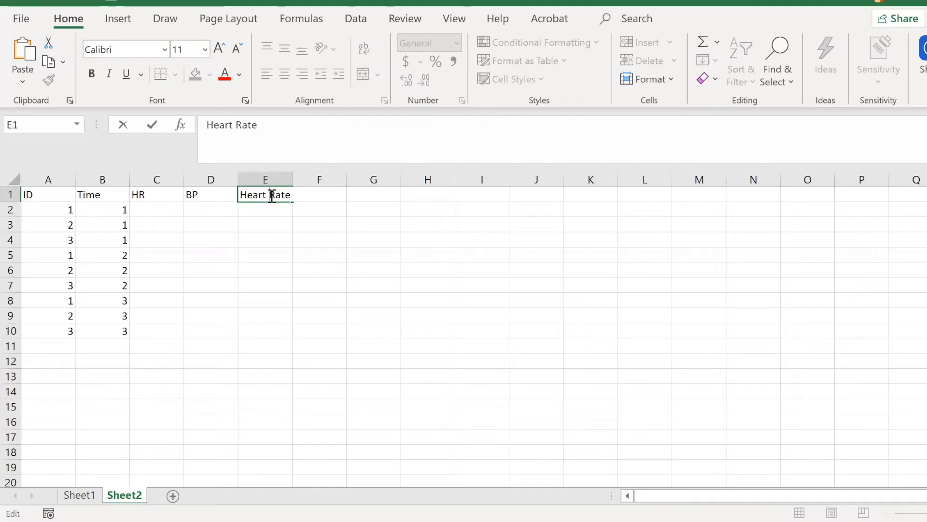
pyautogui.press('BackSpace')
pyautogui.click(358, 252)
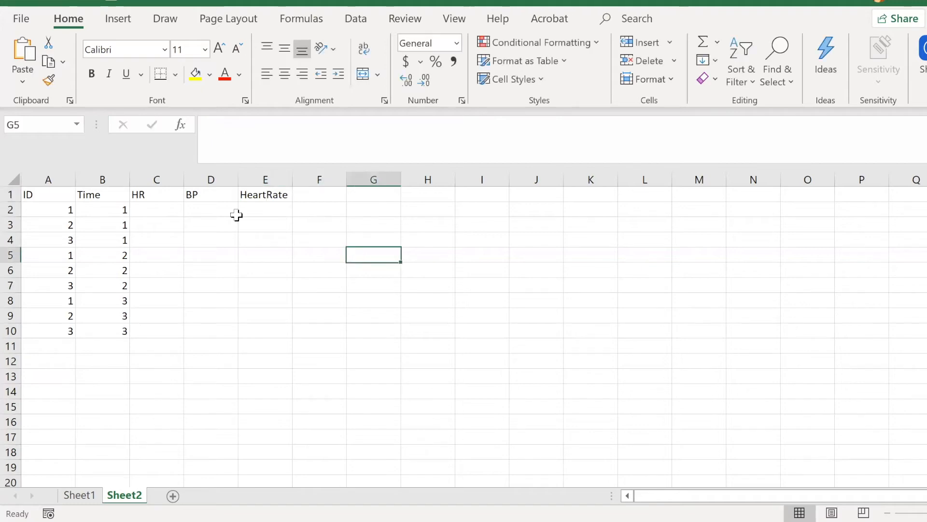
# Step: Insert an underscore between the two words of the header in cell E1 to make it Heart_Rate
pyautogui.click(254, 199)
pyautogui.doubleClick(269, 193)
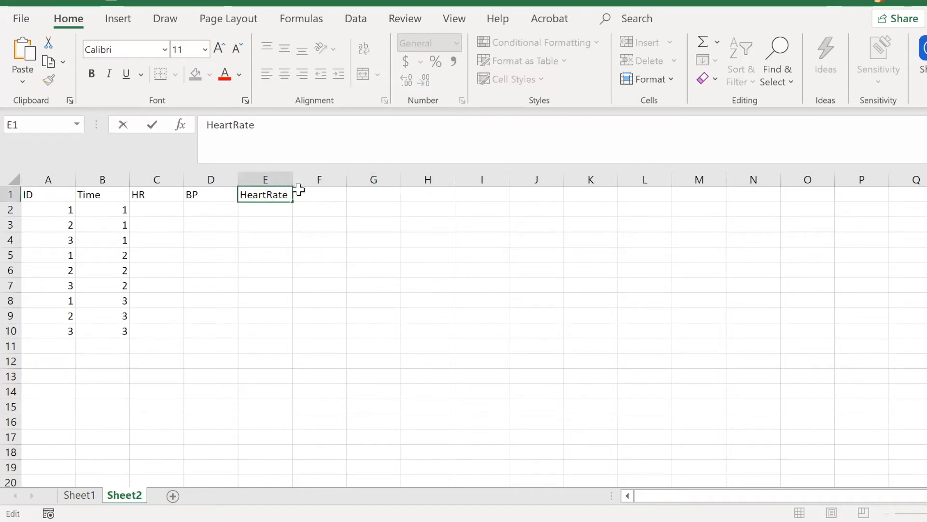
pyautogui.write('_')
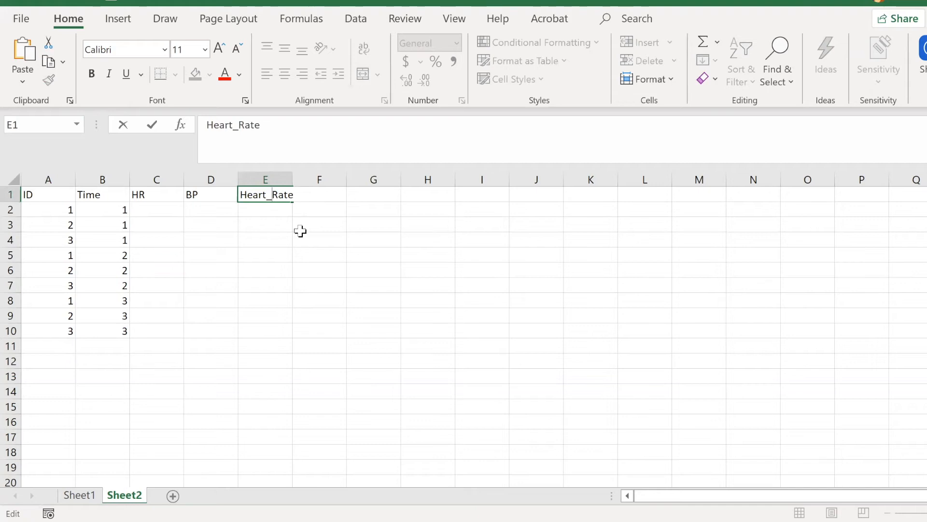
pyautogui.click(286, 230)
# Step: Replace the example header in cell E1 with the abbreviation HR, and clear the cell
pyautogui.click(285, 193)
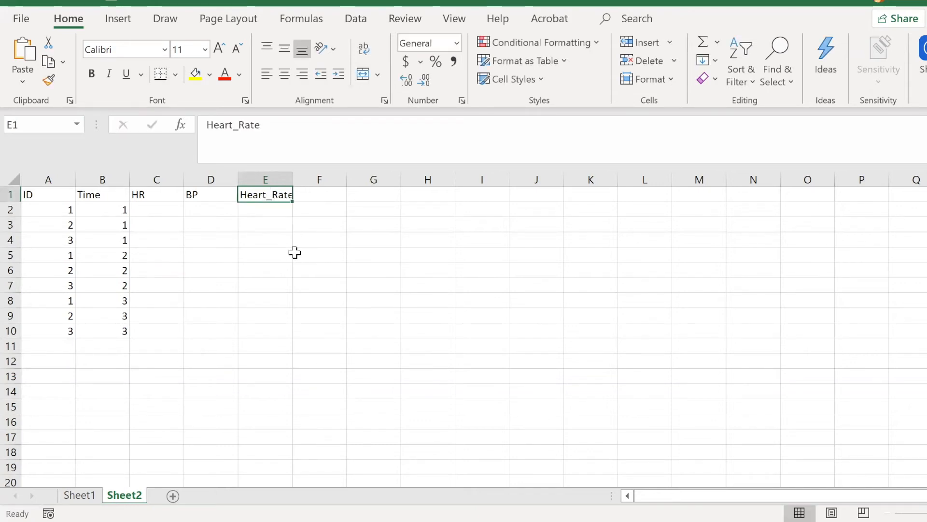
pyautogui.write('HR')
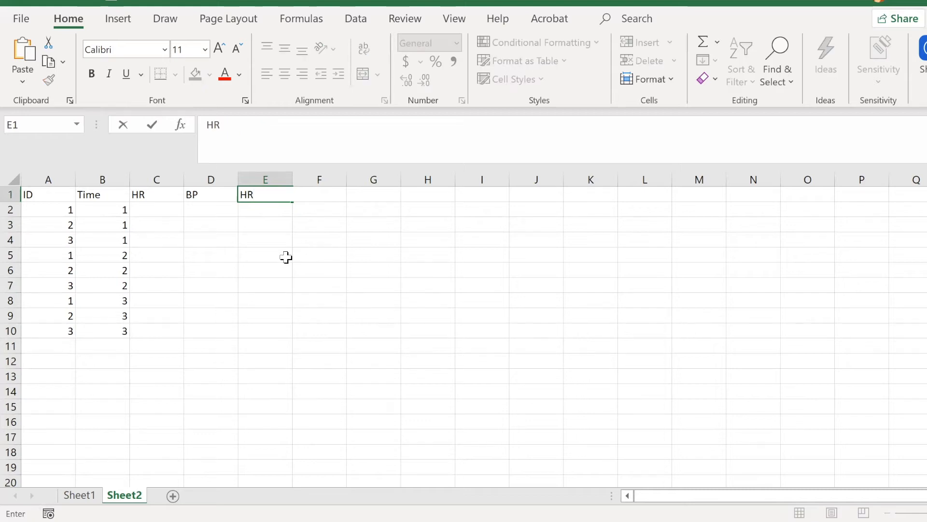
pyautogui.click(286, 255)
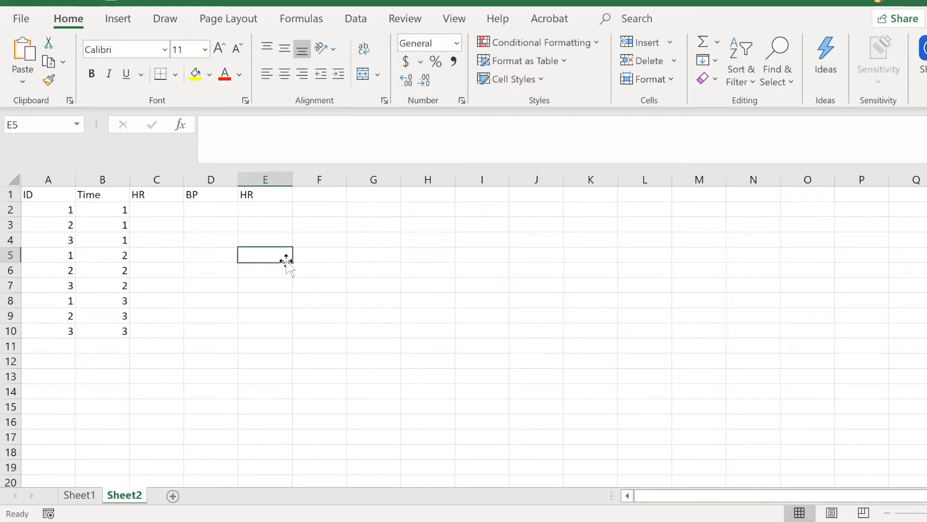
pyautogui.click(253, 196)
pyautogui.press('Delete')
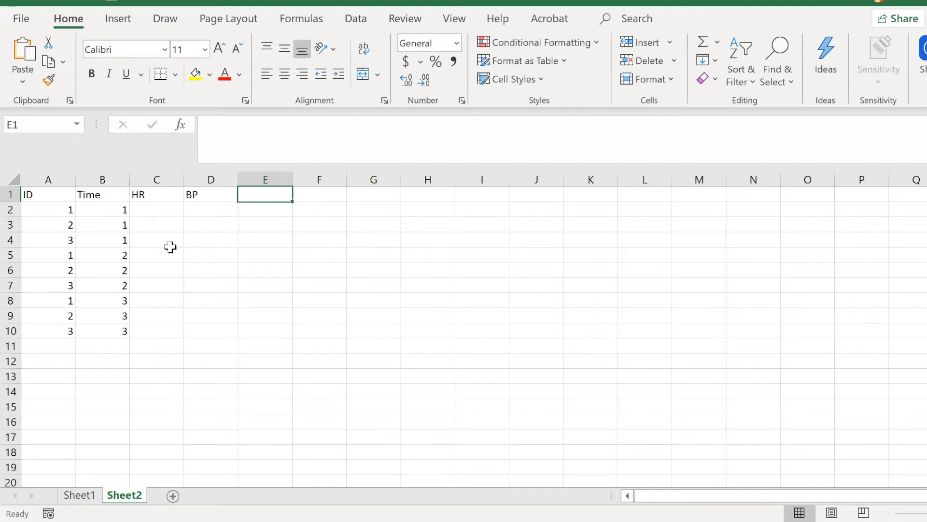
# Step: Try 12 as a header in cell E1 after the ID, Time, HR and BP headers, and erase it
pyautogui.click(44, 198)
pyautogui.click(104, 199)
pyautogui.click(161, 195)
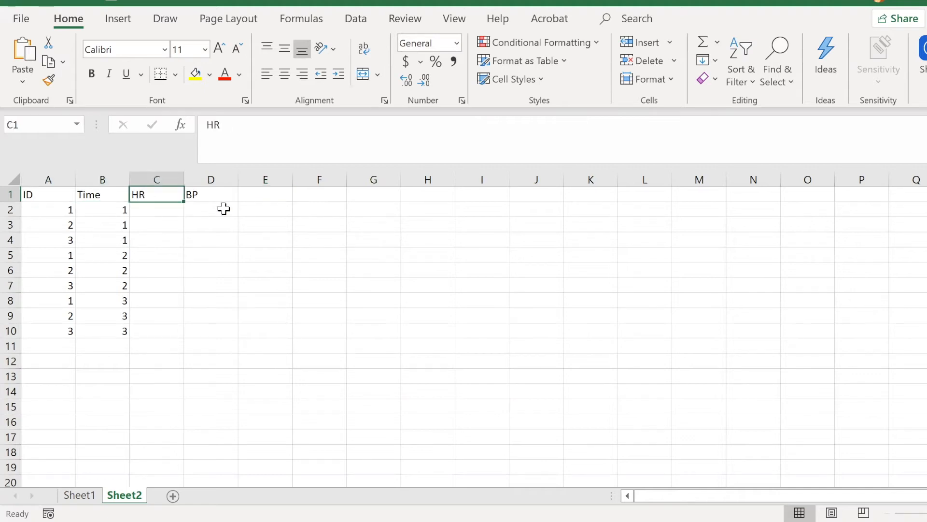
pyautogui.click(218, 196)
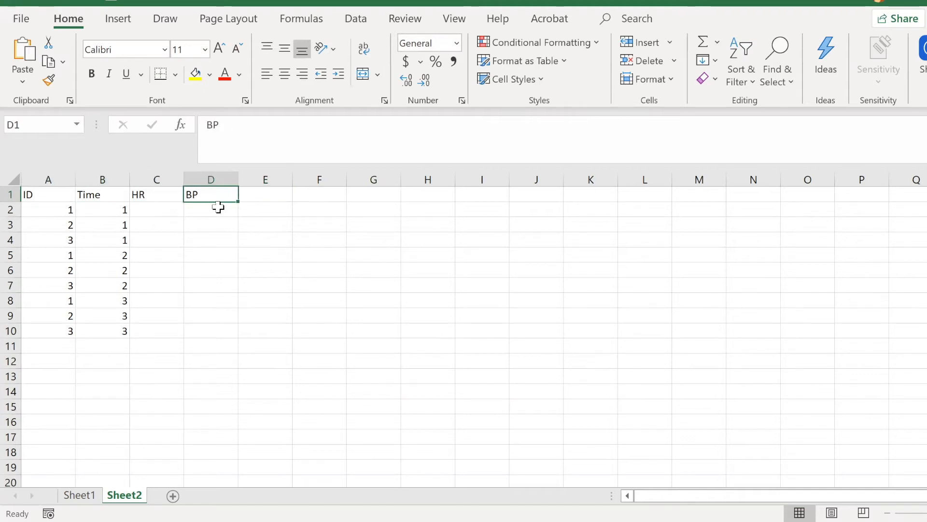
pyautogui.click(262, 197)
pyautogui.write('_')
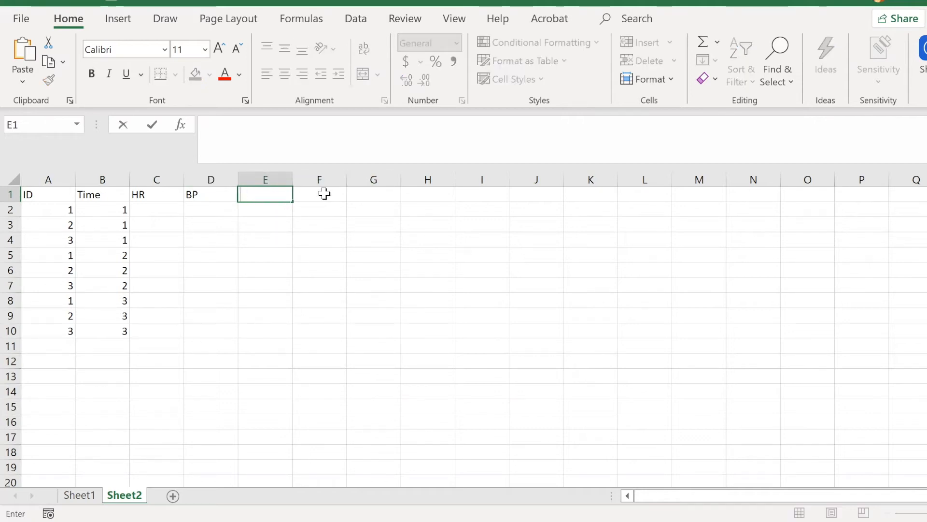
pyautogui.write('12')
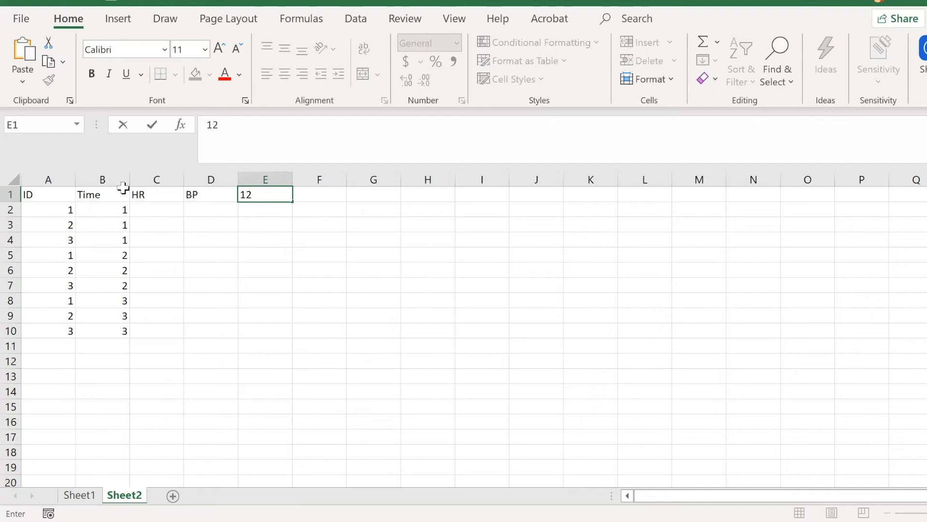
pyautogui.press('BackSpace')
pyautogui.press('BackSpace')
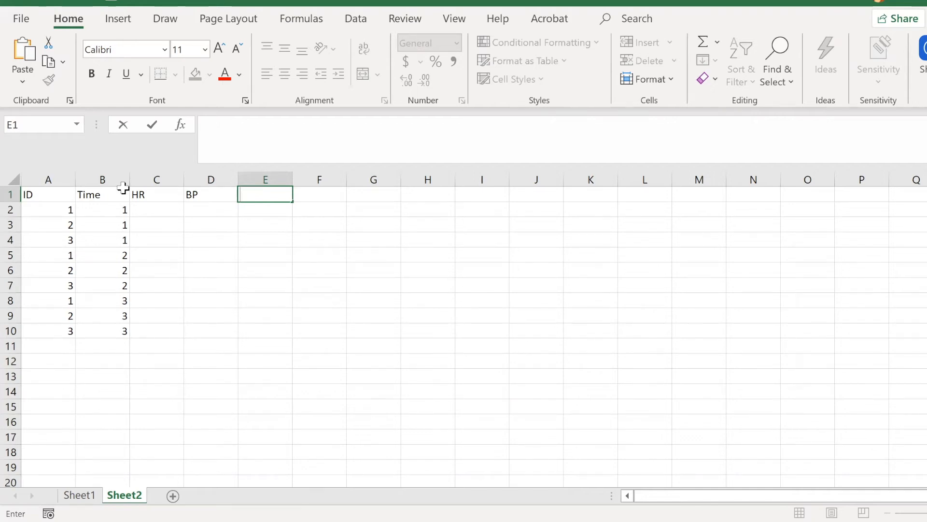
# Step: Examine the single header row on Sheet2, its ID, Time, HR and BP names, and the first data row beneath it
pyautogui.click(11, 193)
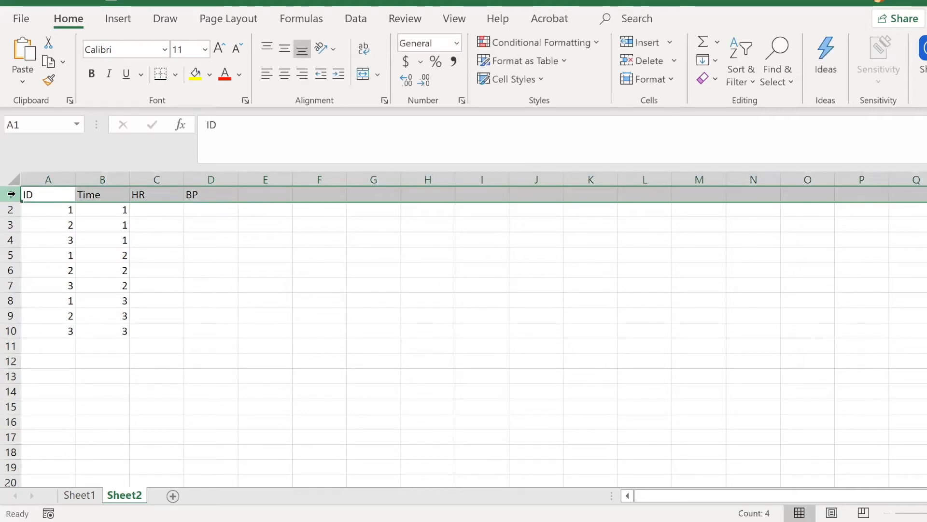
pyautogui.click(34, 194)
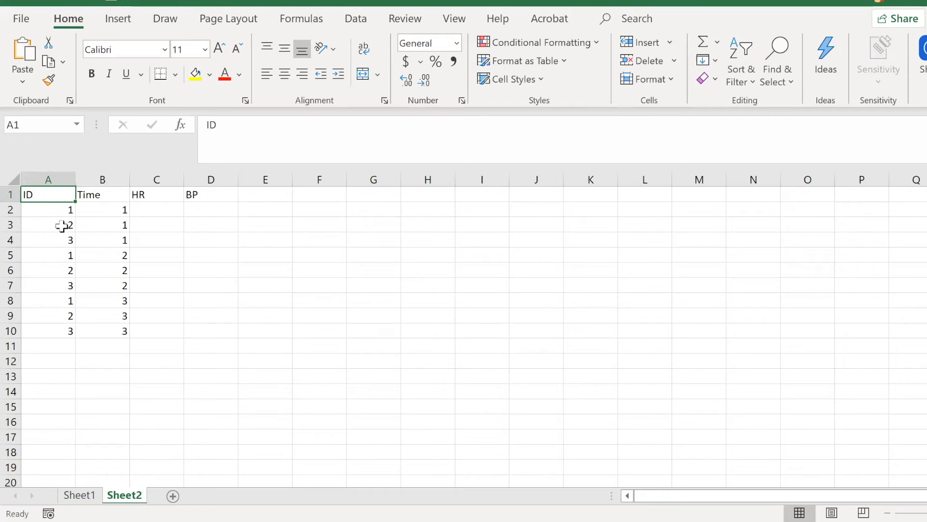
pyautogui.click(10, 194)
pyautogui.click(9, 209)
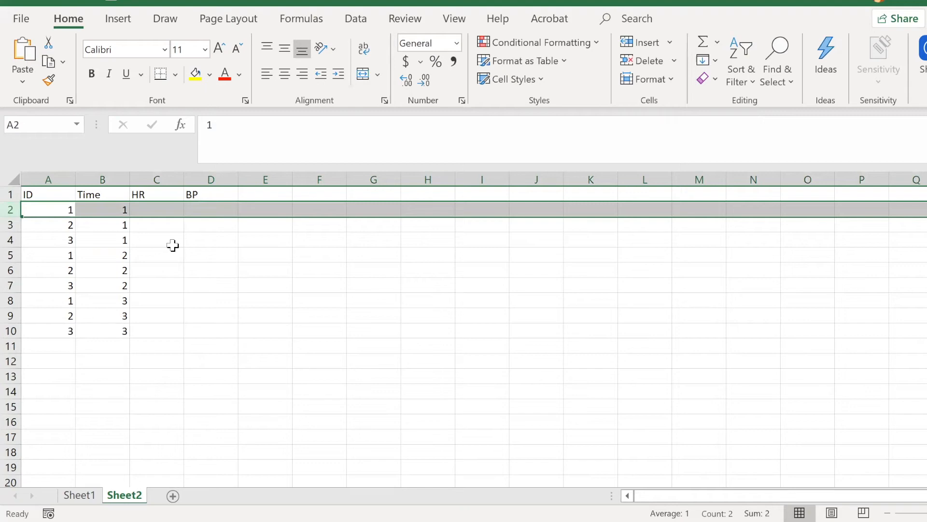
pyautogui.click(144, 241)
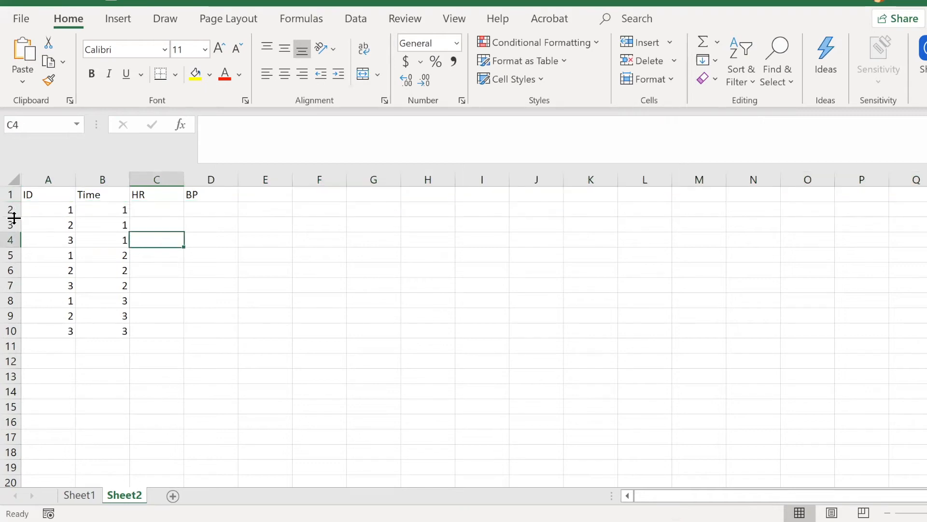
pyautogui.moveTo(37, 194); pyautogui.dragTo(273, 194)
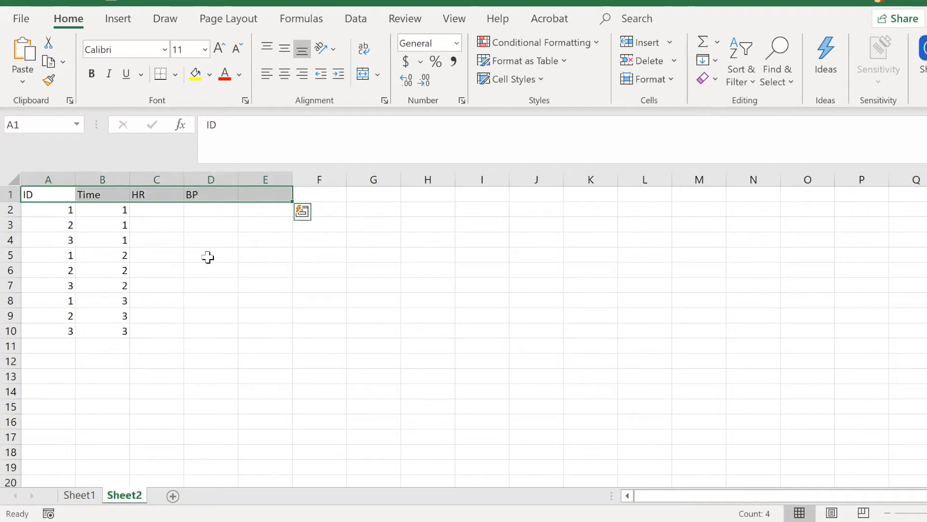
pyautogui.click(208, 272)
pyautogui.moveTo(141, 194); pyautogui.dragTo(205, 198)
pyautogui.click(195, 225)
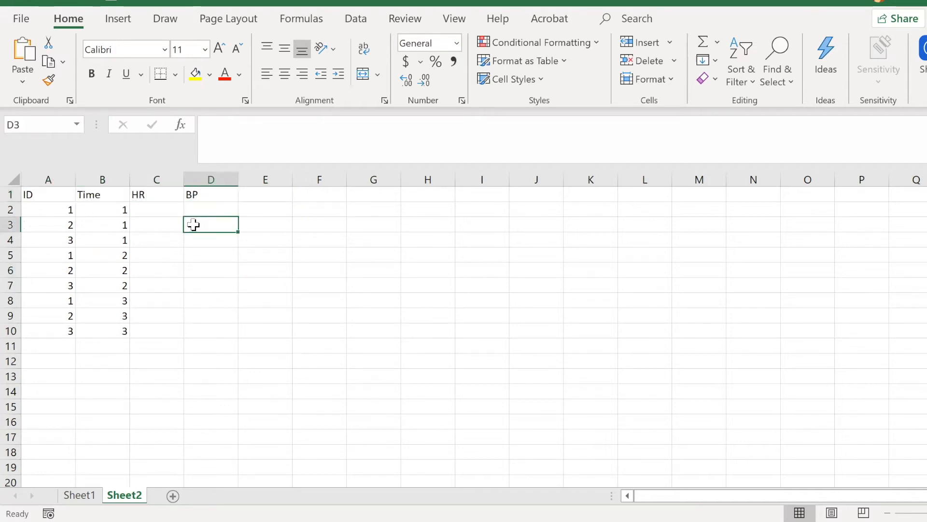
# Step: Examine the naming pattern of the wide-format headers T1_HR to T3_BP in cells B1 to G1 on Sheet1
pyautogui.click(81, 496)
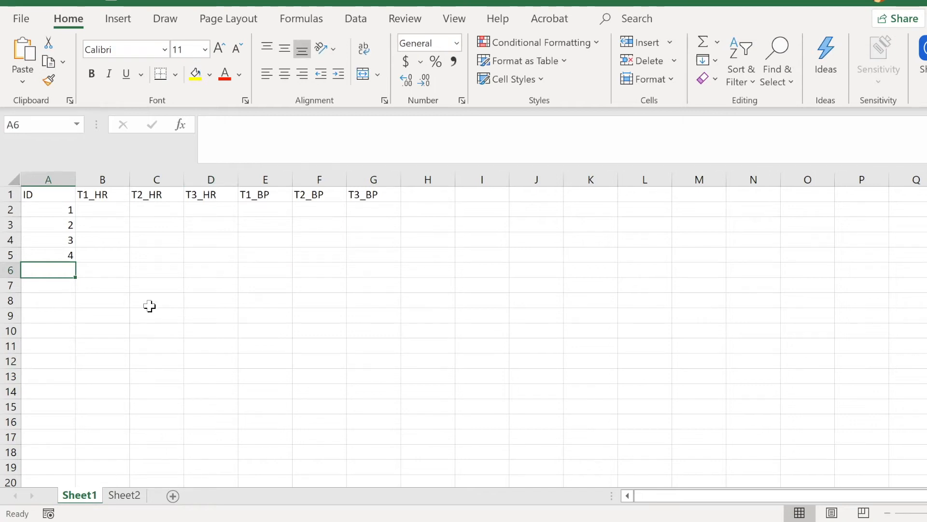
pyautogui.click(105, 197)
pyautogui.click(148, 193)
pyautogui.click(230, 195)
pyautogui.click(281, 198)
pyautogui.click(338, 197)
pyautogui.click(364, 197)
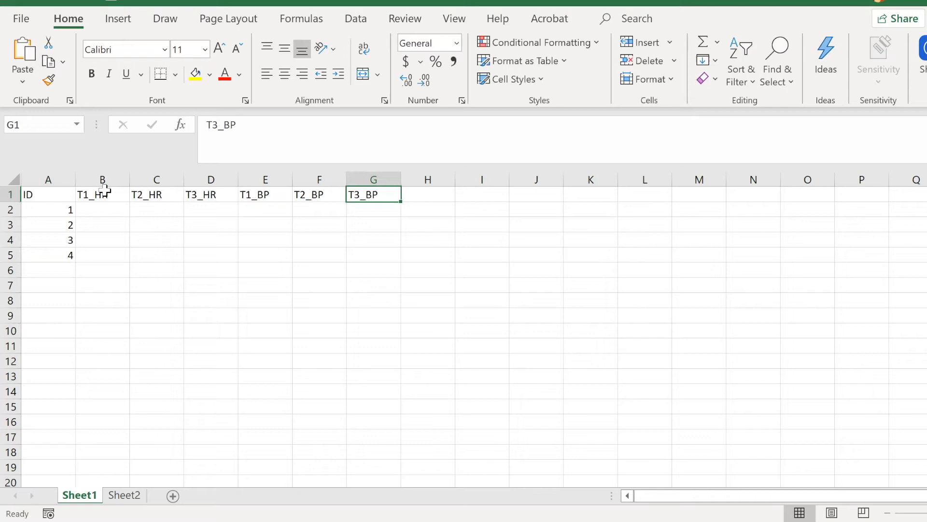
# Step: Enter the inconsistently named example headers Time1_HR, T2_HR and T3_HeartRate in cells I1 to K1
pyautogui.click(477, 198)
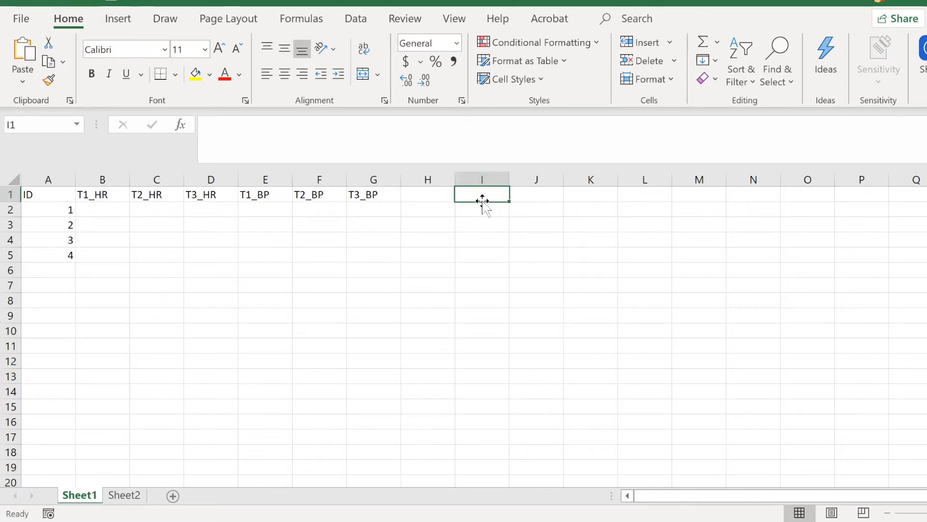
pyautogui.write('Time1_HR')
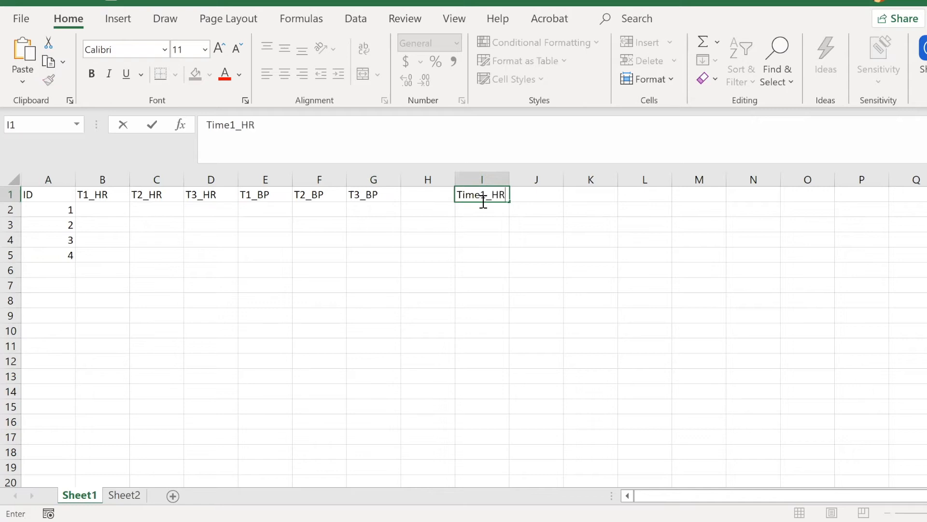
pyautogui.press('Tab')
pyautogui.write('Time1')
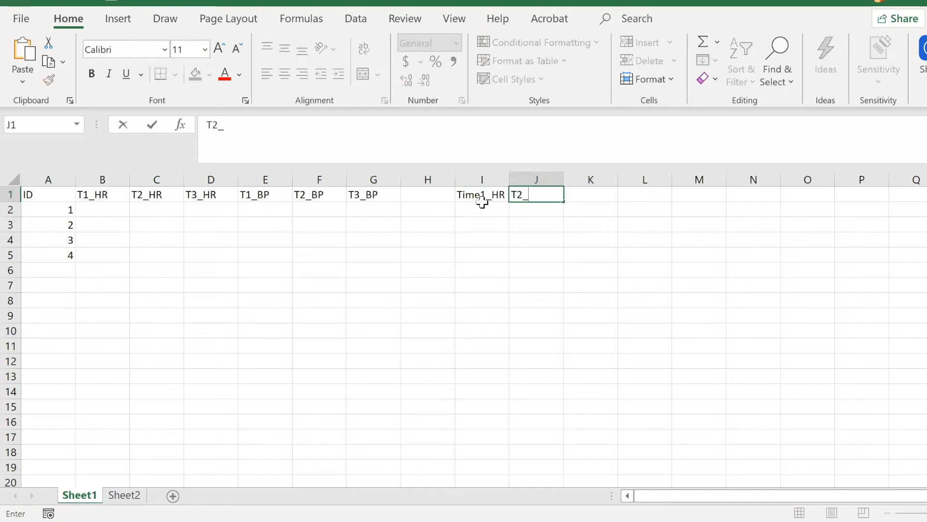
pyautogui.write('_HR')
pyautogui.press('Tab')
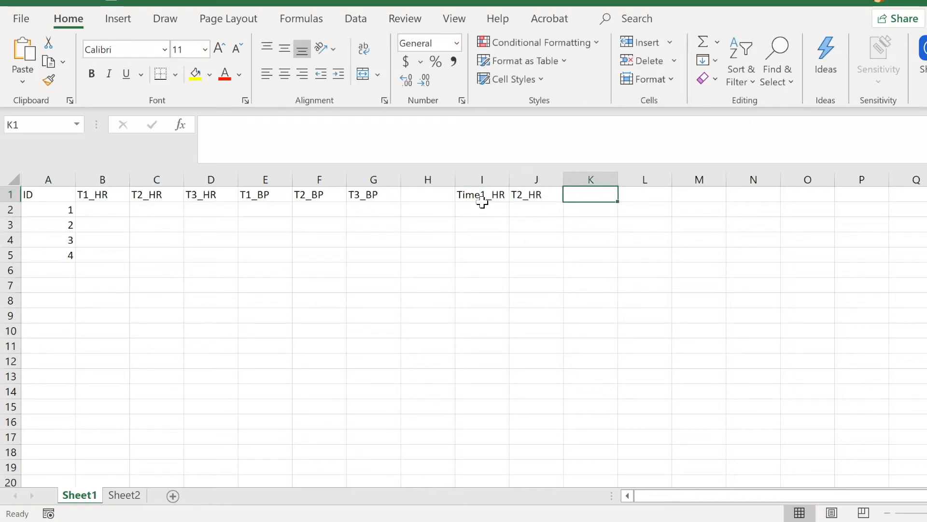
pyautogui.write('T3_HeartT')
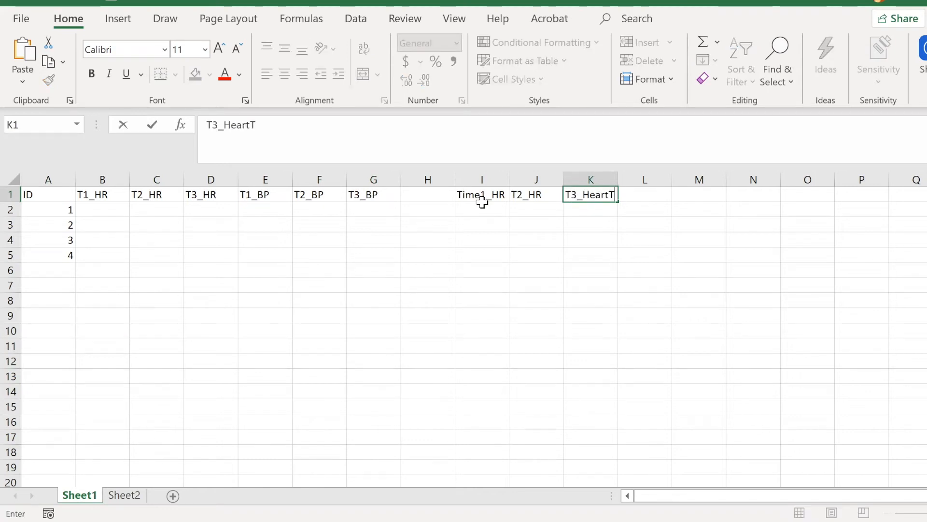
pyautogui.press('BackSpace')
pyautogui.write('Ra')
pyautogui.click(481, 301)
# Step: Clear the example headers from columns I to K on Sheet1
pyautogui.moveTo(481, 194); pyautogui.dragTo(593, 189)
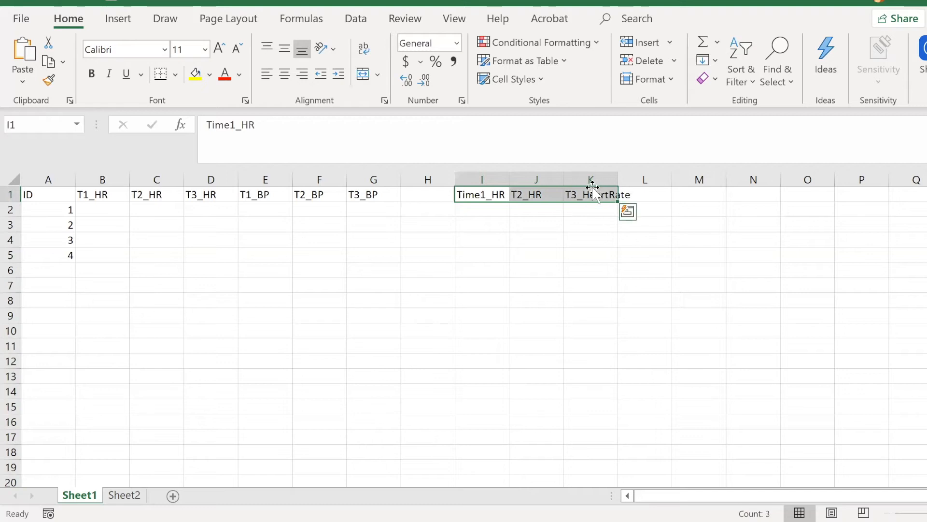
pyautogui.click(506, 234)
pyautogui.moveTo(496, 187); pyautogui.dragTo(602, 174)
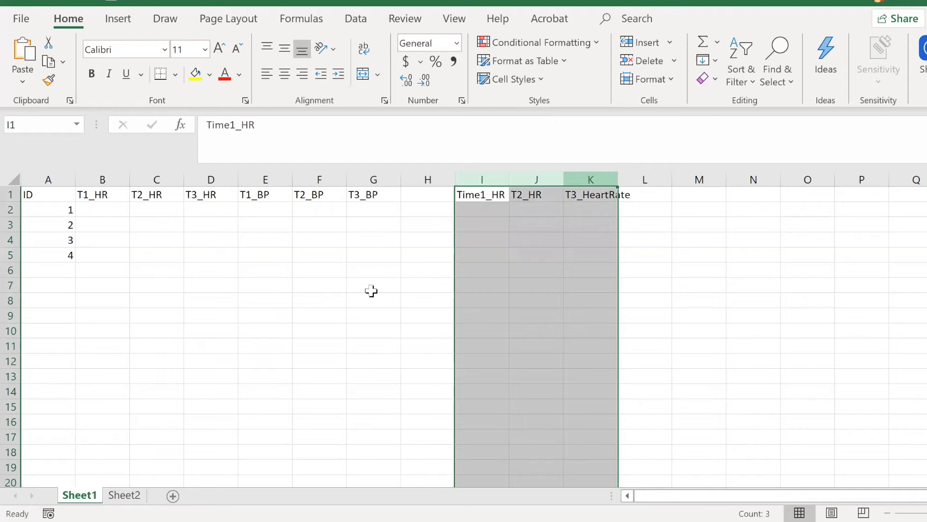
pyautogui.press('Delete')
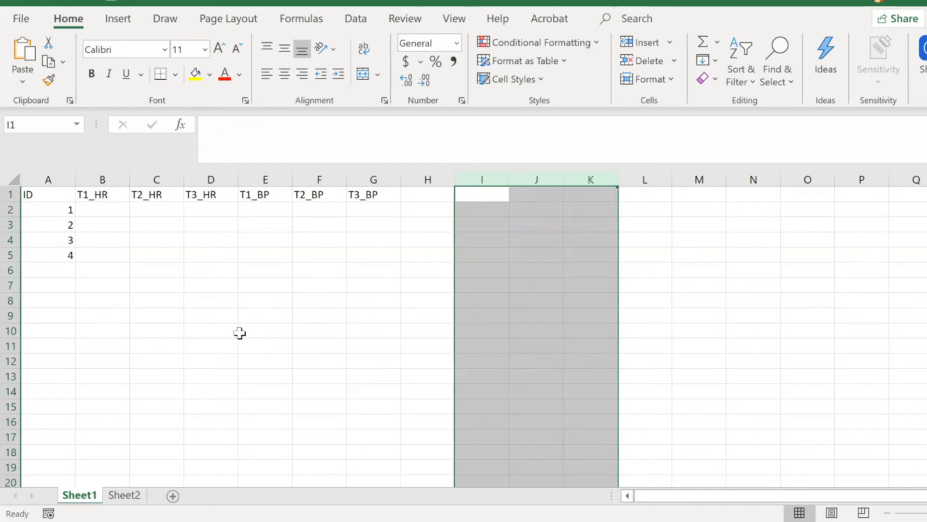
# Step: Add a Sex column header in cell E1 on Sheet2, beside BP
pyautogui.click(279, 260)
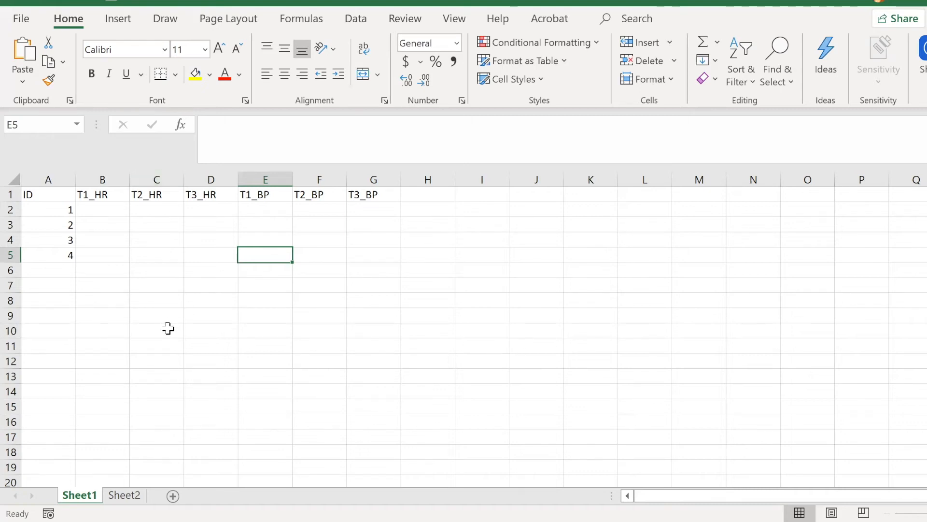
pyautogui.click(124, 495)
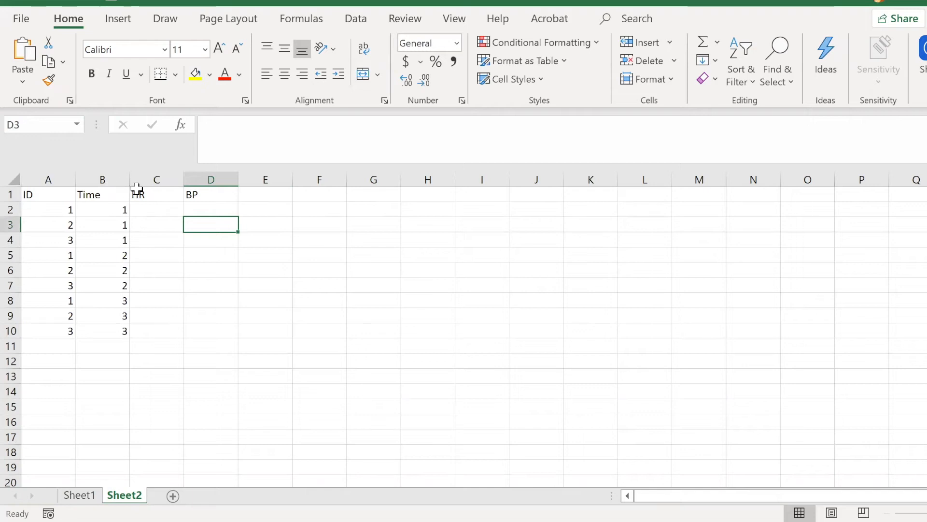
pyautogui.click(268, 192)
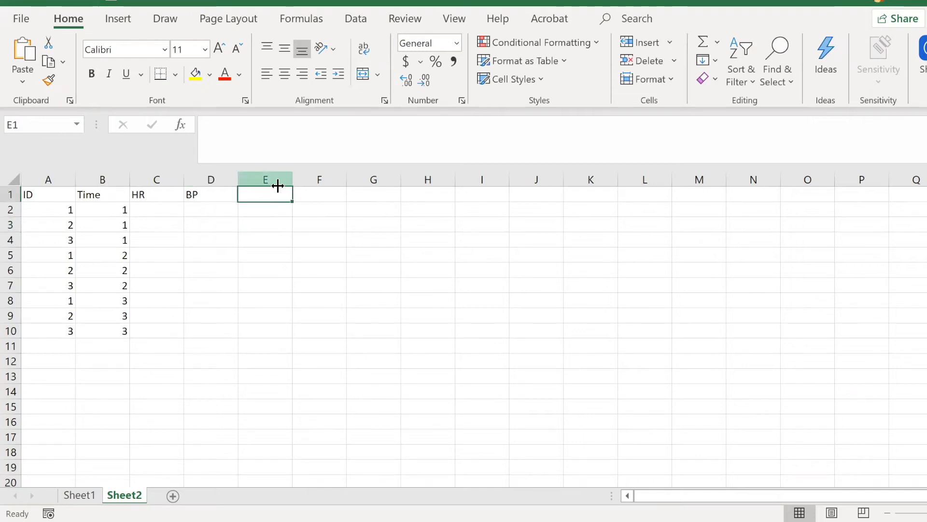
pyautogui.write('Sex')
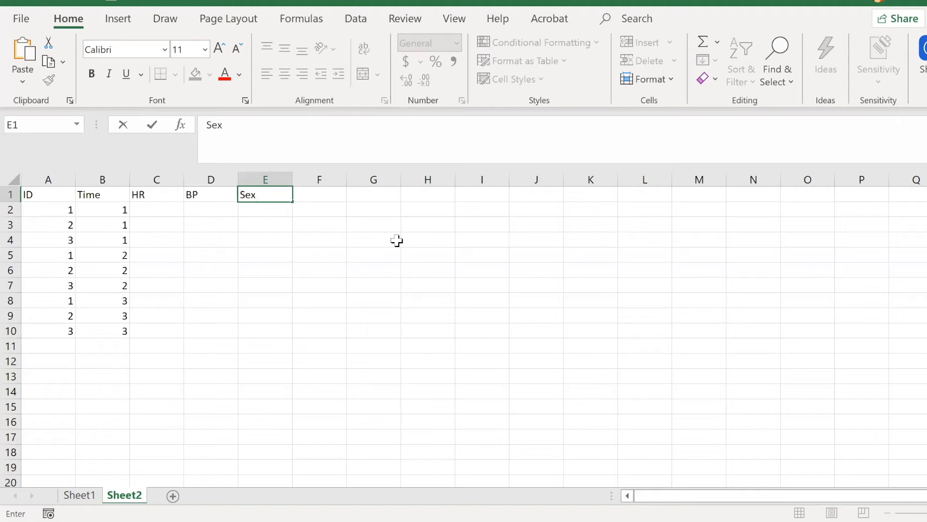
pyautogui.click(418, 299)
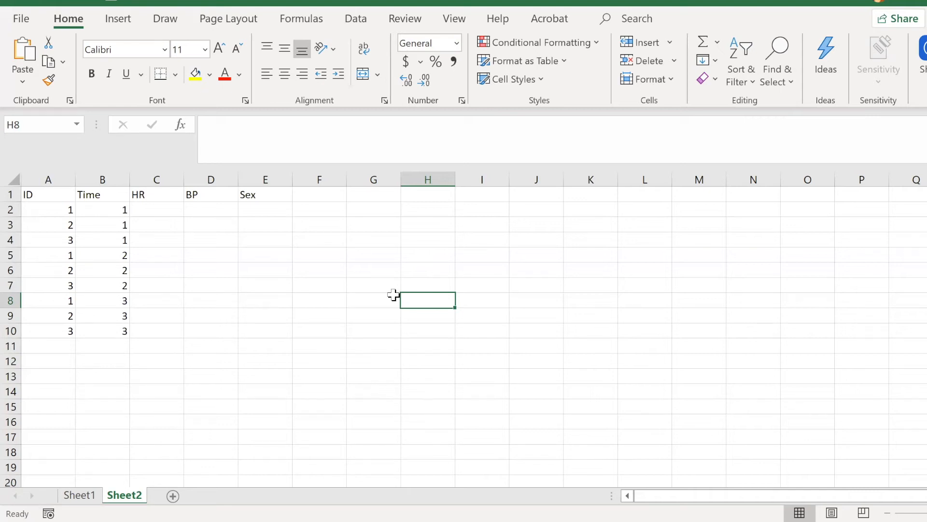
# Step: Examine the empty Sex column on Sheet2 against the HR and BP columns and the repeated participant IDs
pyautogui.moveTo(283, 193); pyautogui.dragTo(271, 316)
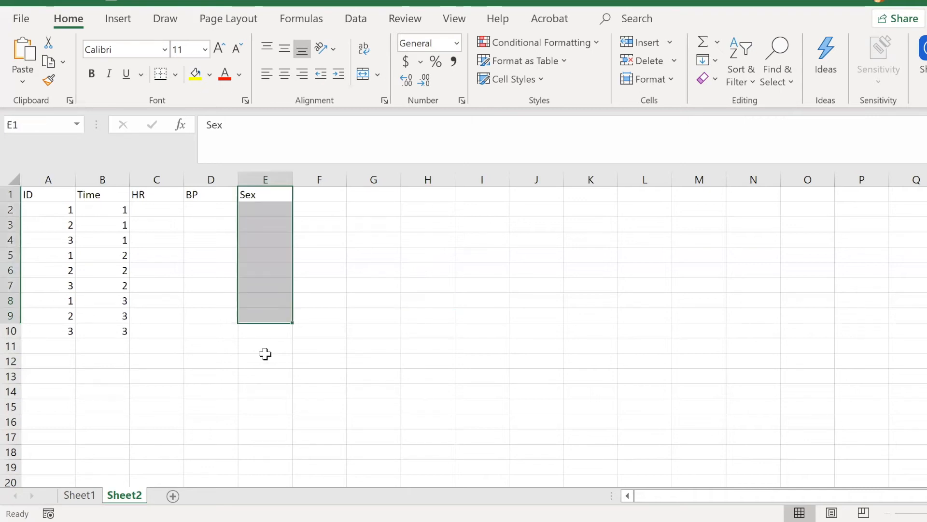
pyautogui.click(267, 359)
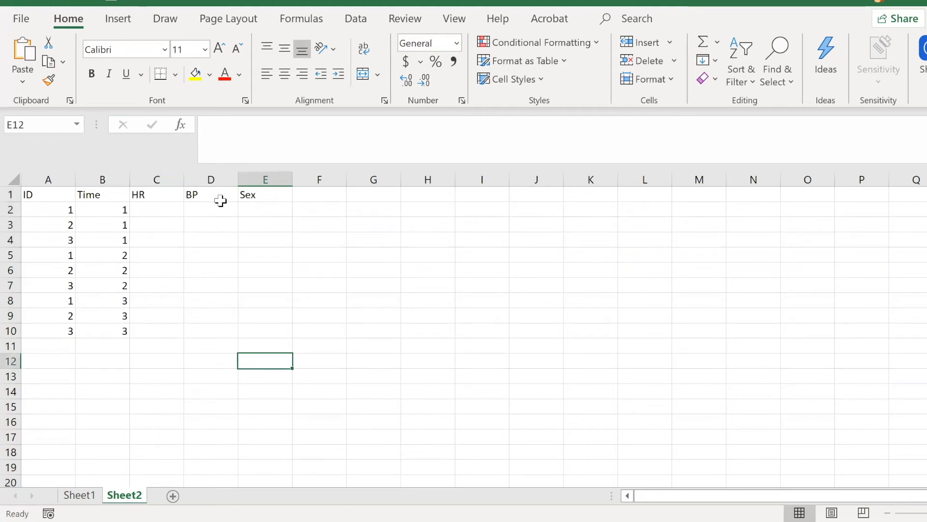
pyautogui.moveTo(159, 209); pyautogui.dragTo(193, 333)
pyautogui.click(193, 346)
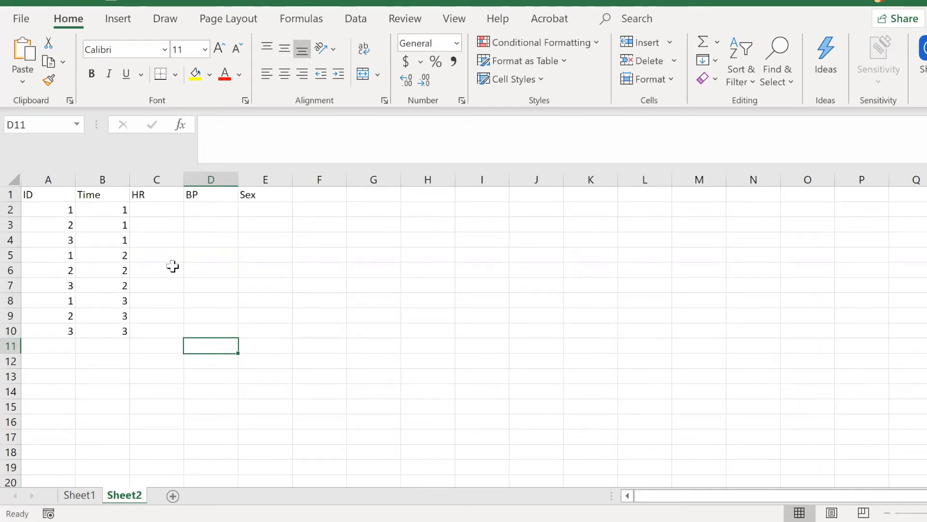
pyautogui.click(263, 194)
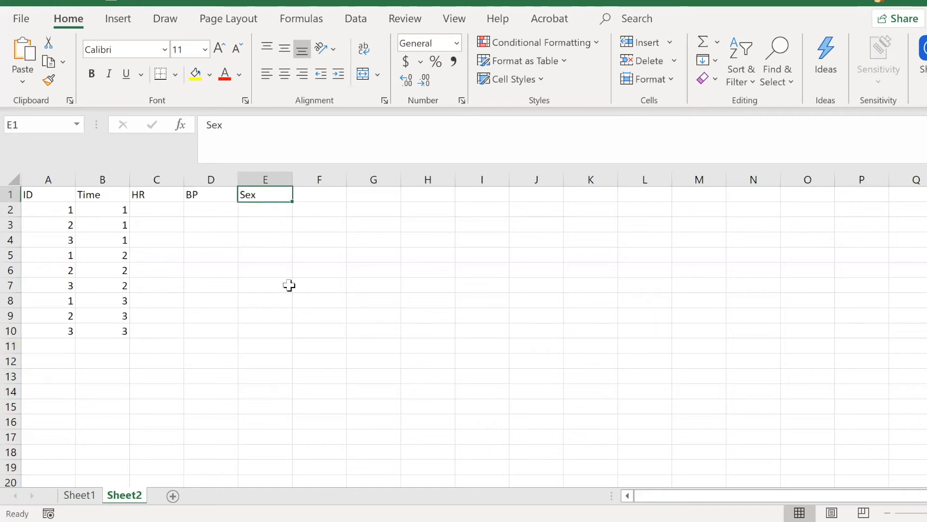
pyautogui.click(262, 214)
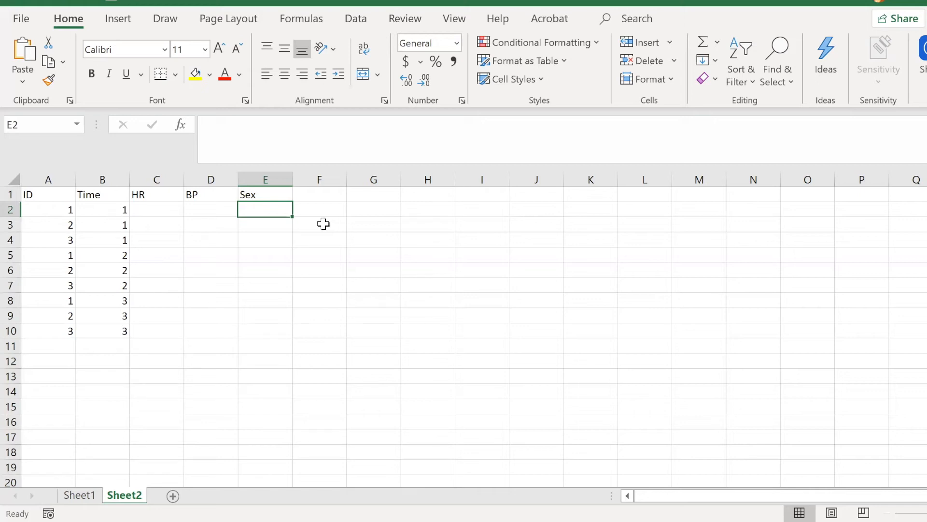
pyautogui.click(51, 213)
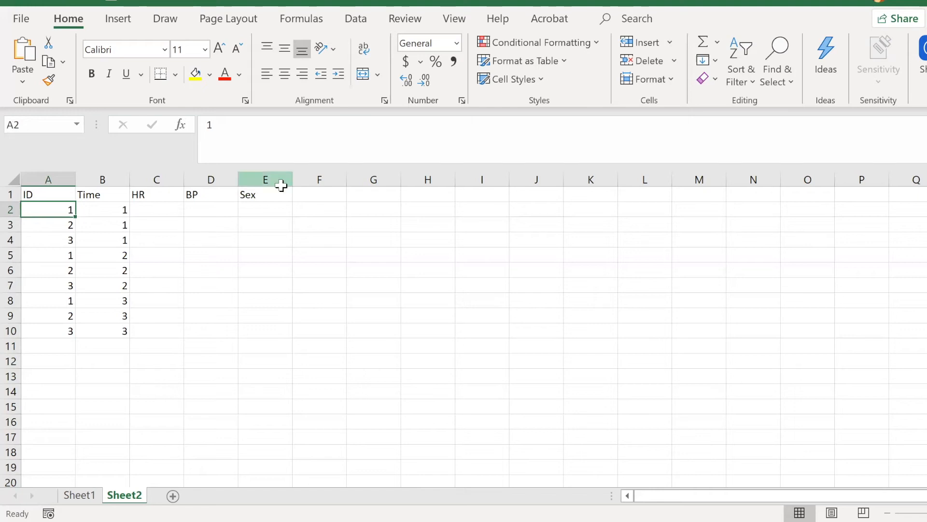
# Step: Enter the Sex codes 0, 1 and 1 in cells E2 to E4 for IDs 1 to 3 at time 1
pyautogui.click(259, 209)
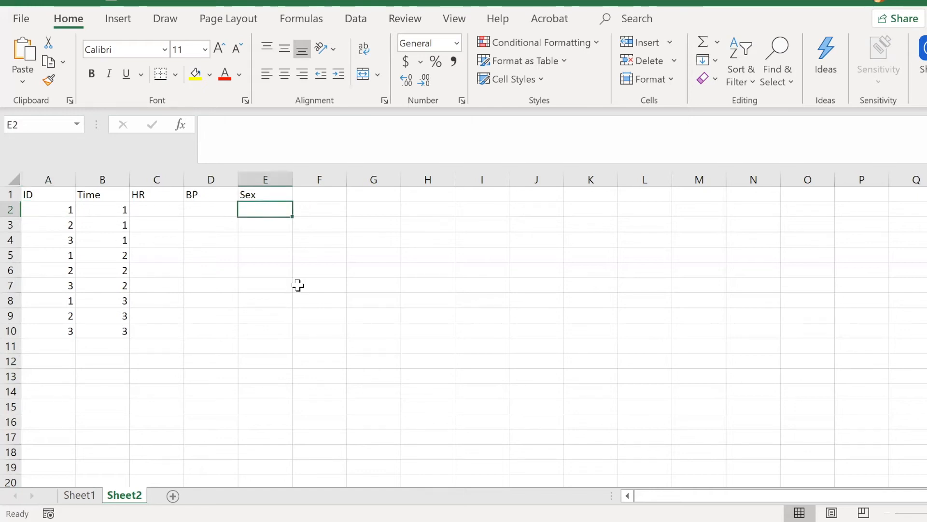
pyautogui.write('0')
pyautogui.press('Return')
pyautogui.write('1')
pyautogui.press('Return')
pyautogui.write('1')
pyautogui.press('Down')
pyautogui.press('Down')
pyautogui.press('Down')
pyautogui.press('Down')
pyautogui.press('Down')
pyautogui.press('Down')
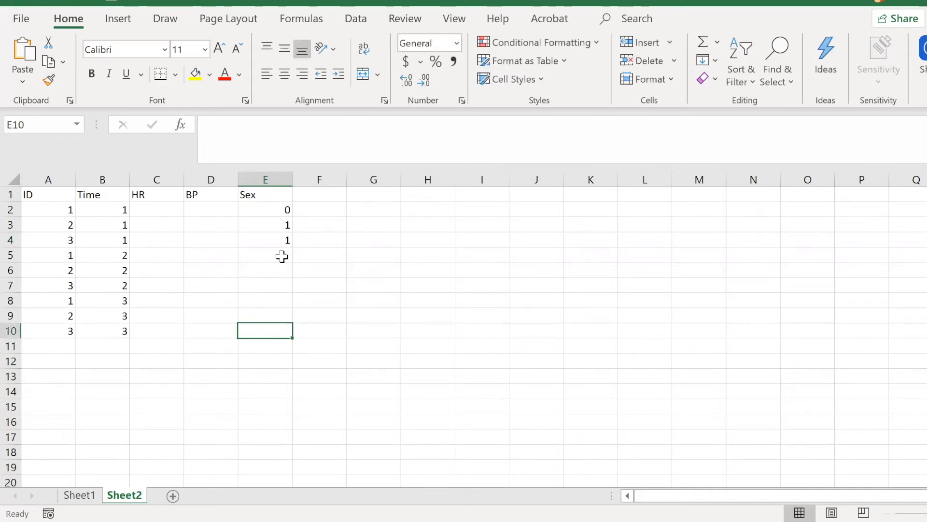
# Step: Repeat the Sex codes 0, 1 and 1 in cells E5 to E7 for the time 2 rows
pyautogui.click(282, 257)
pyautogui.write('0')
pyautogui.press('Return')
pyautogui.write('1')
pyautogui.press('Return')
pyautogui.write('1')
# Step: Repeat the Sex codes 0, 1 and 1 in cells E8 to E10 for the time 3 rows
pyautogui.click(277, 303)
pyautogui.write('0')
pyautogui.click(274, 319)
pyautogui.write('1')
pyautogui.click(280, 333)
pyautogui.write('1')
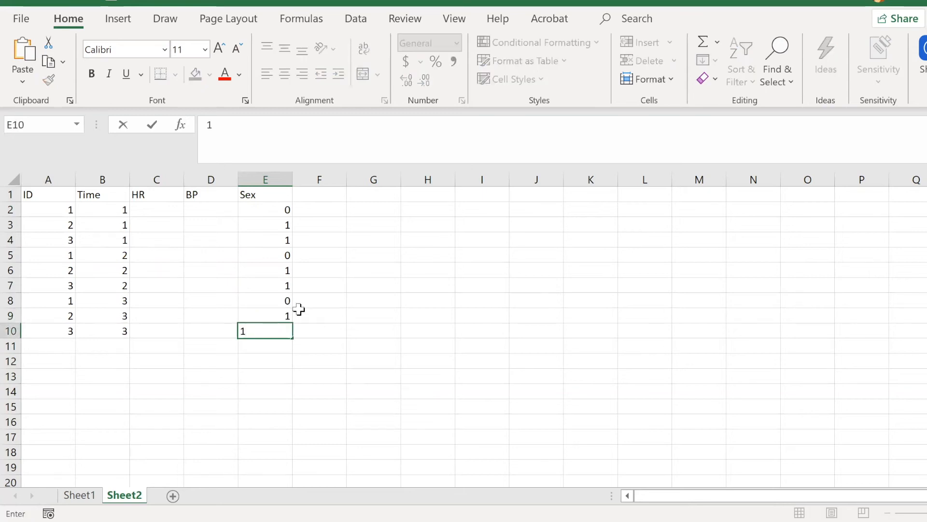
pyautogui.click(317, 287)
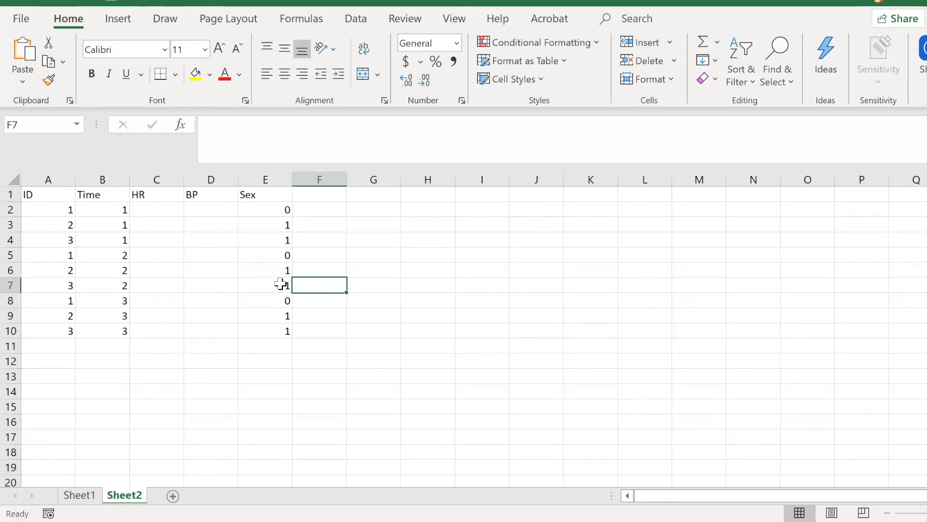
# Step: Review the numeric Sex codes in cells E2 to E10 on Sheet2
pyautogui.moveTo(286, 208); pyautogui.dragTo(276, 326)
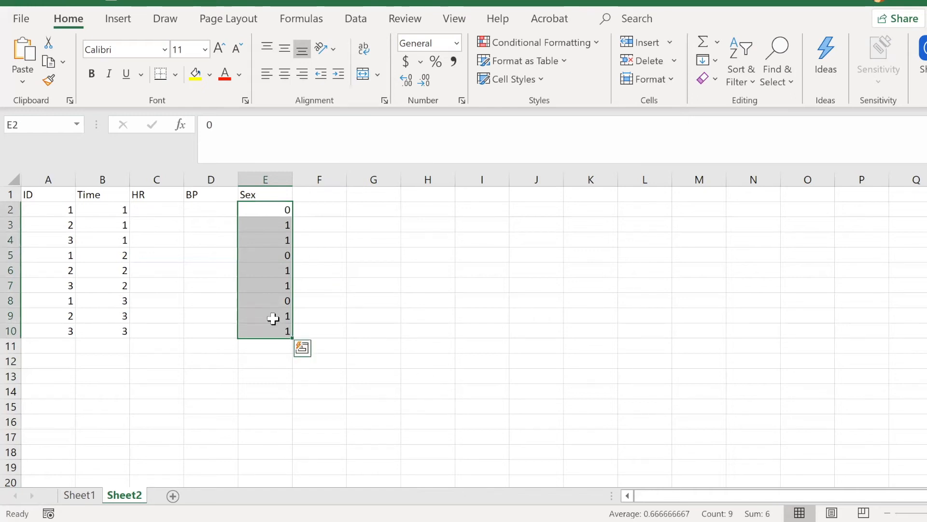
pyautogui.click(502, 299)
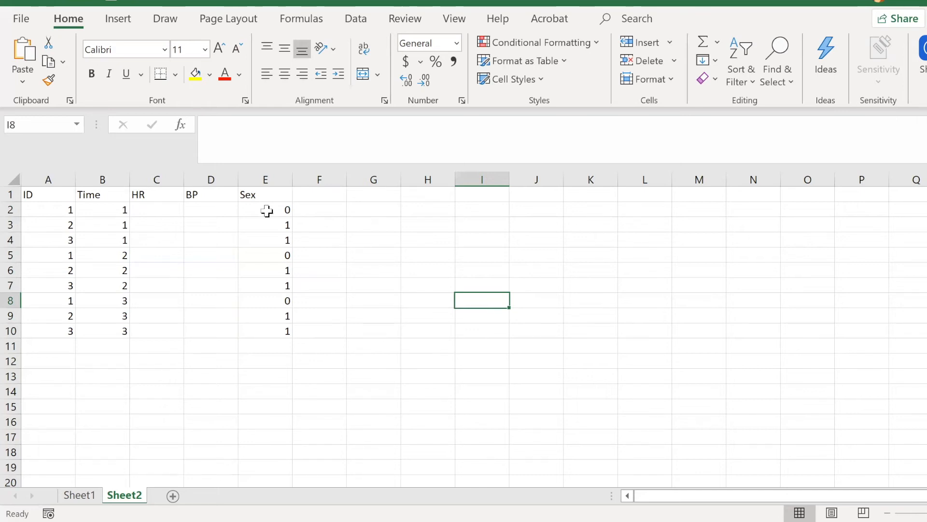
pyautogui.moveTo(266, 223); pyautogui.dragTo(269, 323)
pyautogui.click(263, 359)
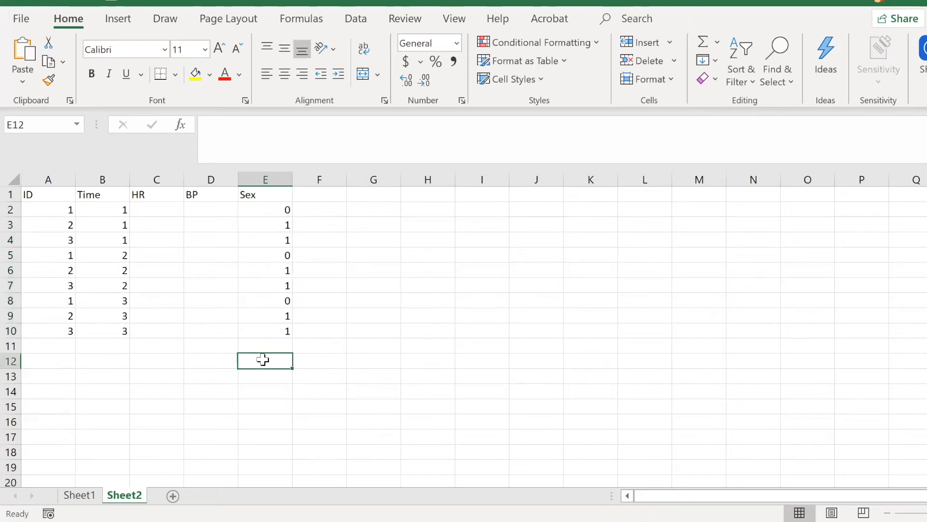
pyautogui.click(187, 466)
# Step: Add a new worksheet after Sheet2 and name it CodeBook
pyautogui.click(172, 496)
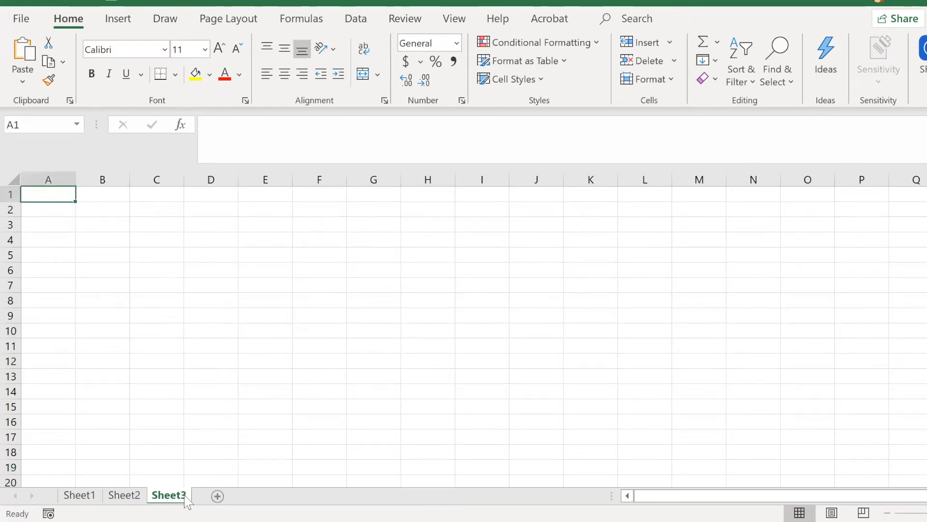
pyautogui.doubleClick(181, 497)
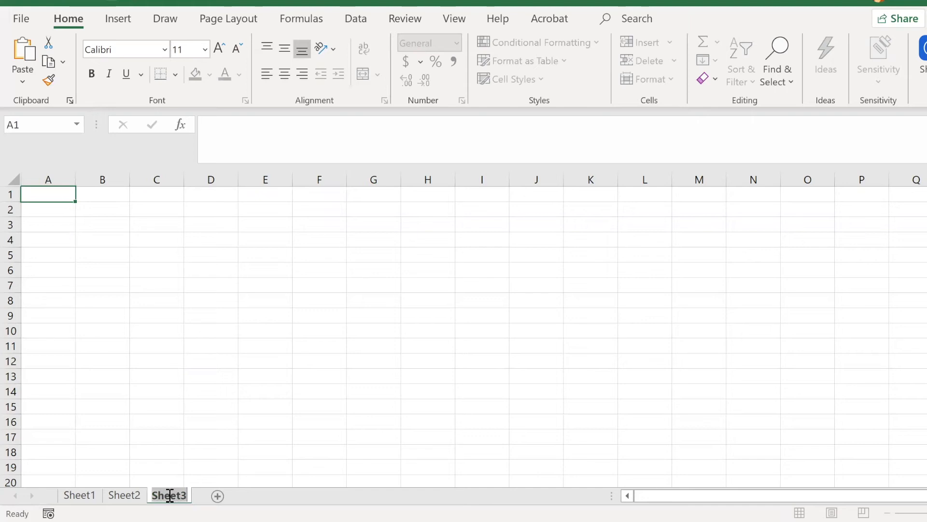
pyautogui.write('CodeBook')
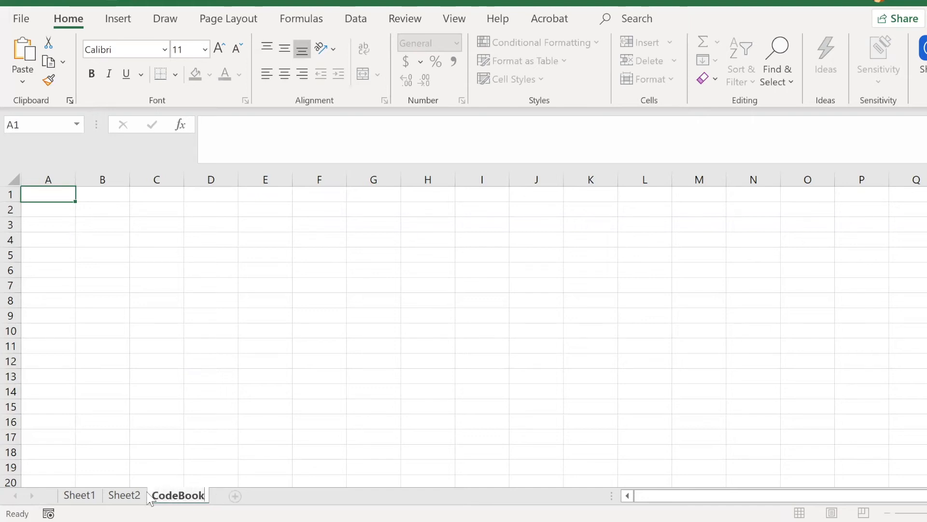
pyautogui.click(158, 395)
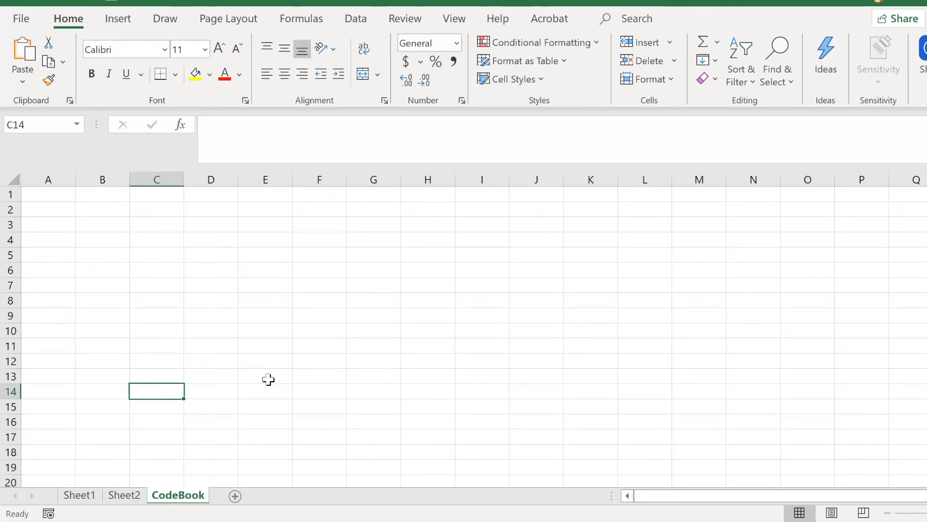
# Step: On the CodeBook sheet, enter the headers Time and Date in A1 and B1, with time point 1 in A2
pyautogui.click(132, 495)
pyautogui.click(178, 495)
pyautogui.click(68, 192)
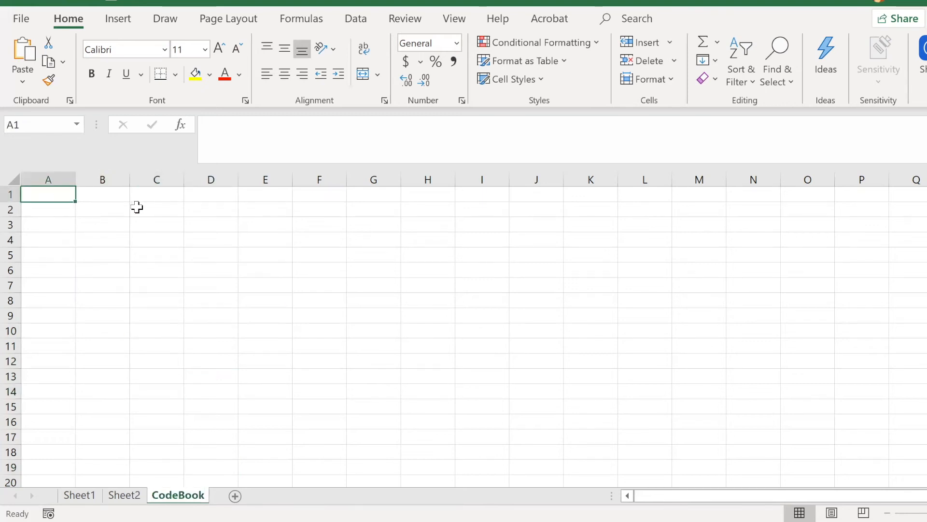
pyautogui.write('Time')
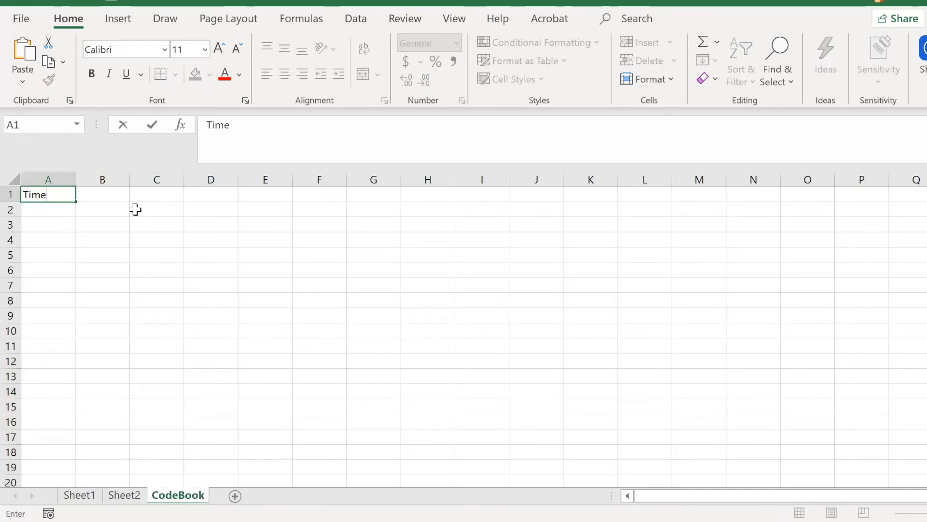
pyautogui.press('Return')
pyautogui.write('1')
pyautogui.click(116, 208)
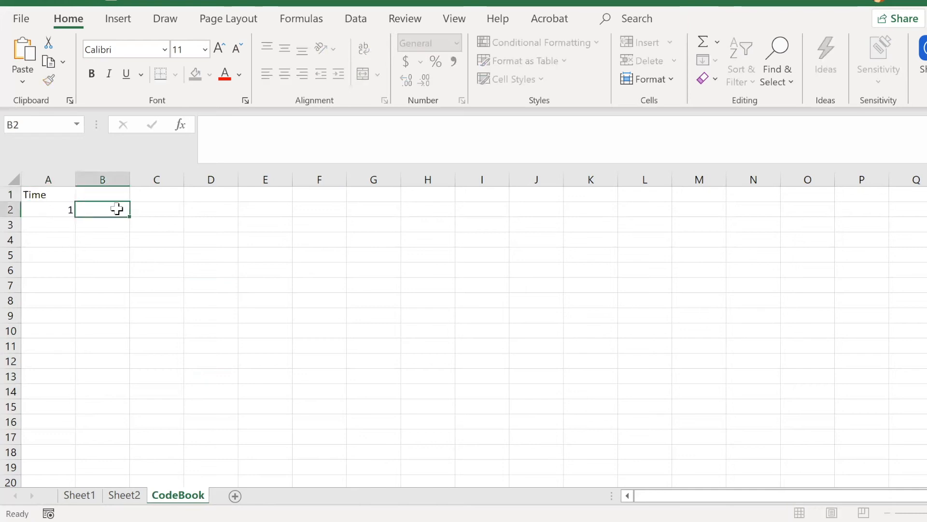
pyautogui.click(101, 195)
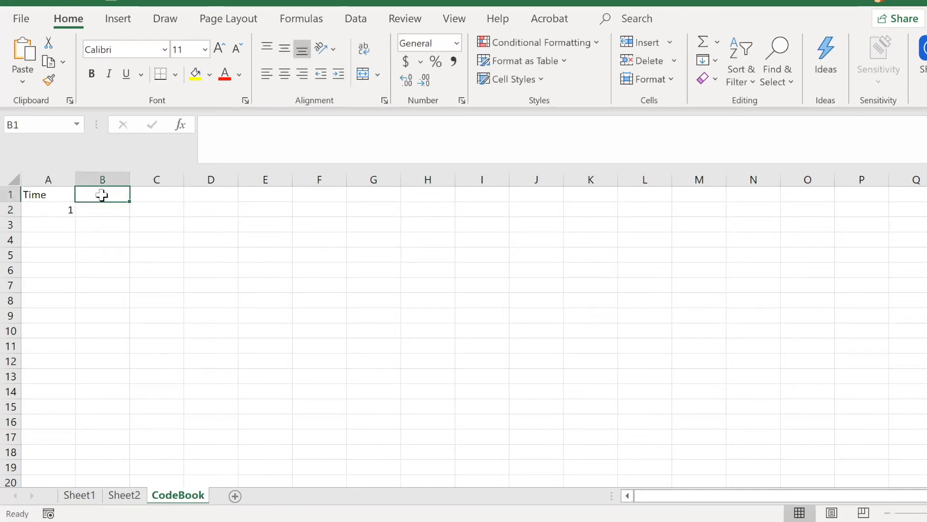
pyautogui.write('Date')
# Step: Enter the date 18 July 2020 in cell B2 for time point 1
pyautogui.click(99, 209)
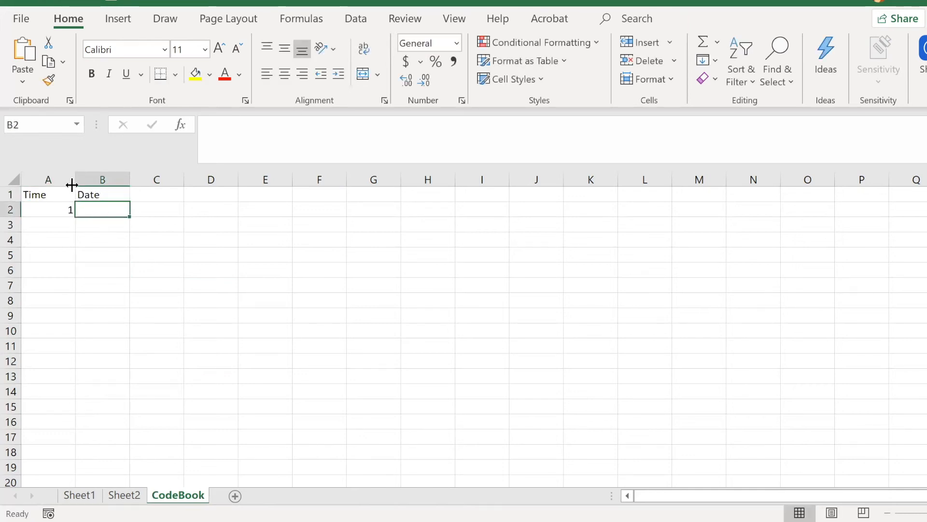
pyautogui.write('18 July 200')
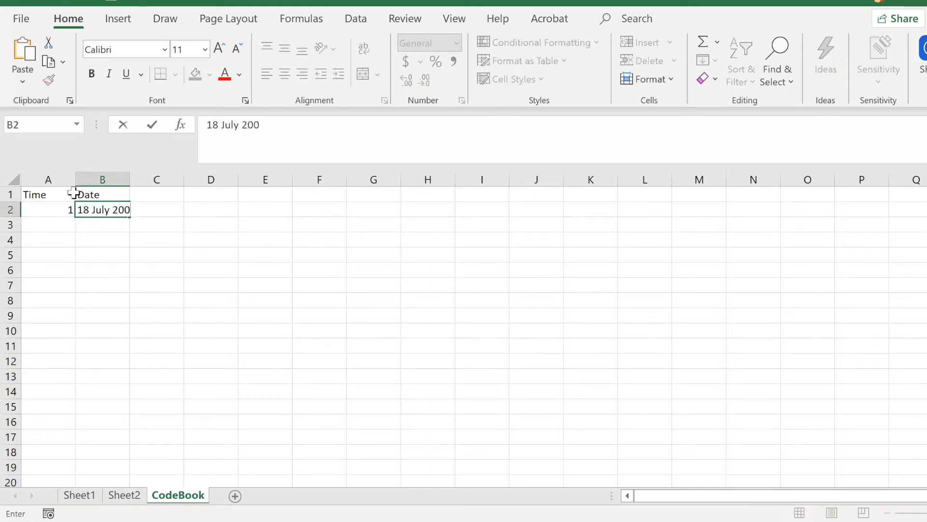
pyautogui.press('BackSpace')
pyautogui.write('20')
pyautogui.click(152, 285)
# Step: Add time point 2 in A3 with the date 18-Aug-20 in B3
pyautogui.click(60, 225)
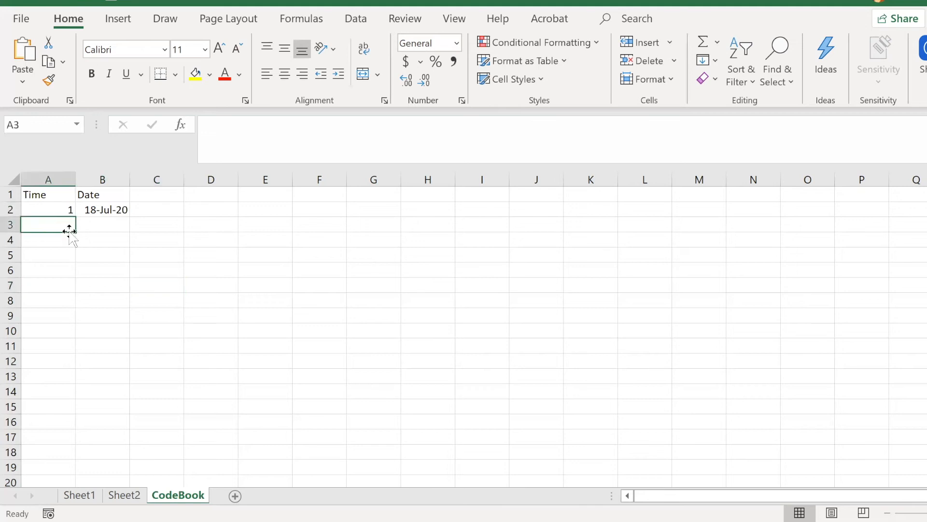
pyautogui.write('2')
pyautogui.click(124, 222)
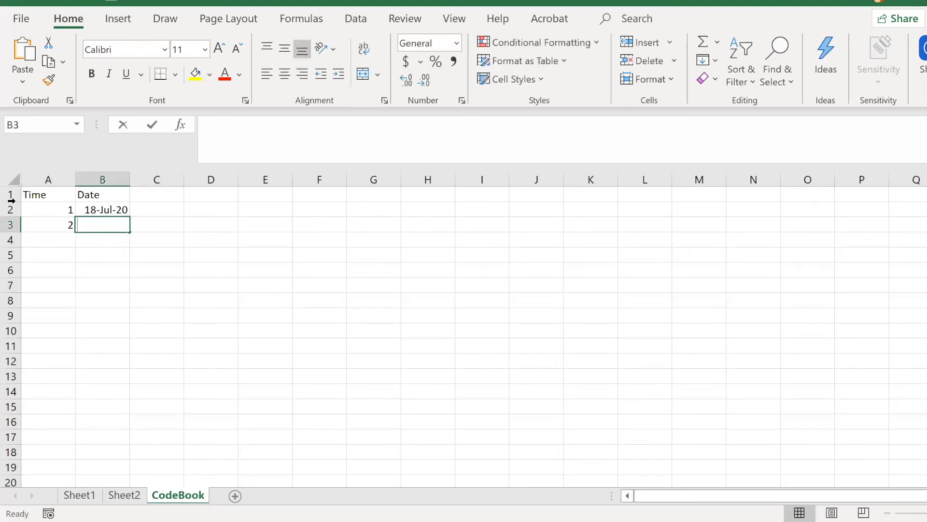
pyautogui.write('18 Aug 200')
pyautogui.write('0')
pyautogui.click(58, 286)
# Step: Add time point 3 in A4 with the date 18-Sep-20 in B4
pyautogui.click(62, 241)
pyautogui.write('3')
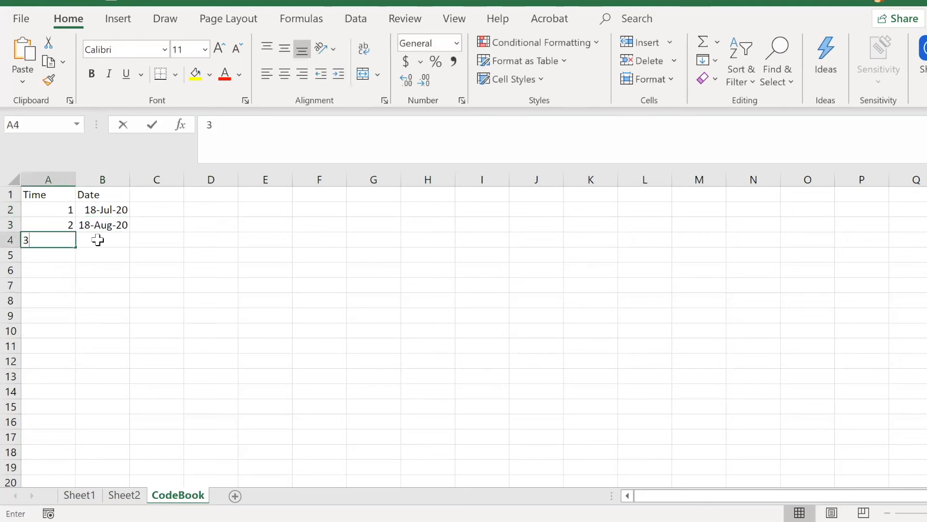
pyautogui.click(99, 239)
pyautogui.write('18 S')
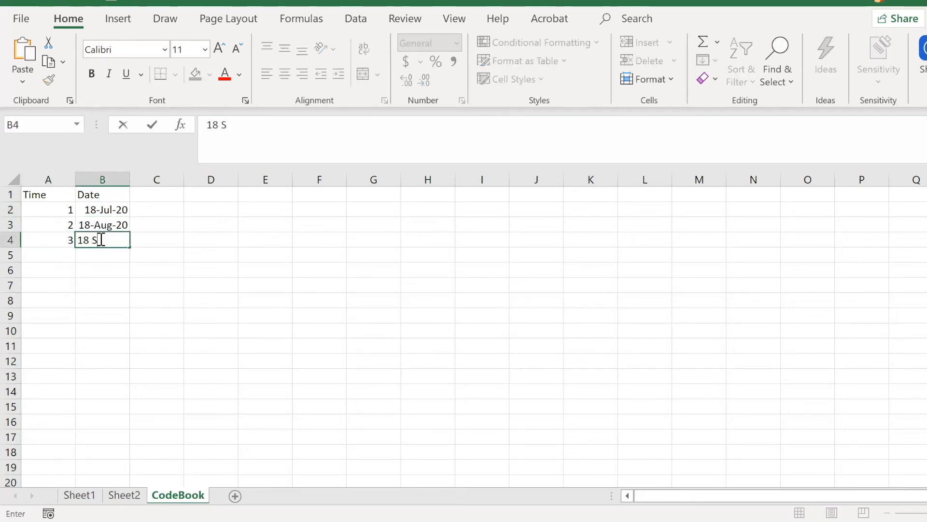
pyautogui.write('eptember 200020')
pyautogui.click(94, 366)
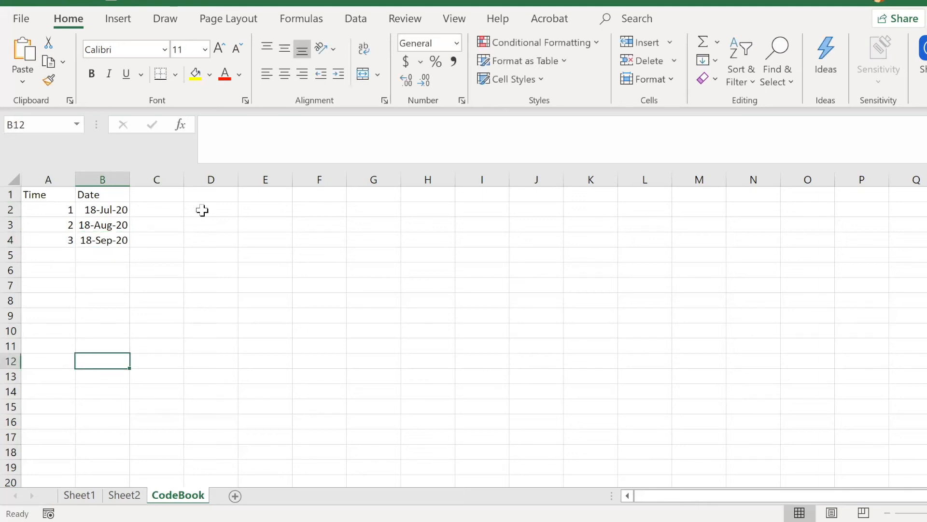
# Step: Enter the header Sex in cell D1 of the CodeBook sheet
pyautogui.click(221, 196)
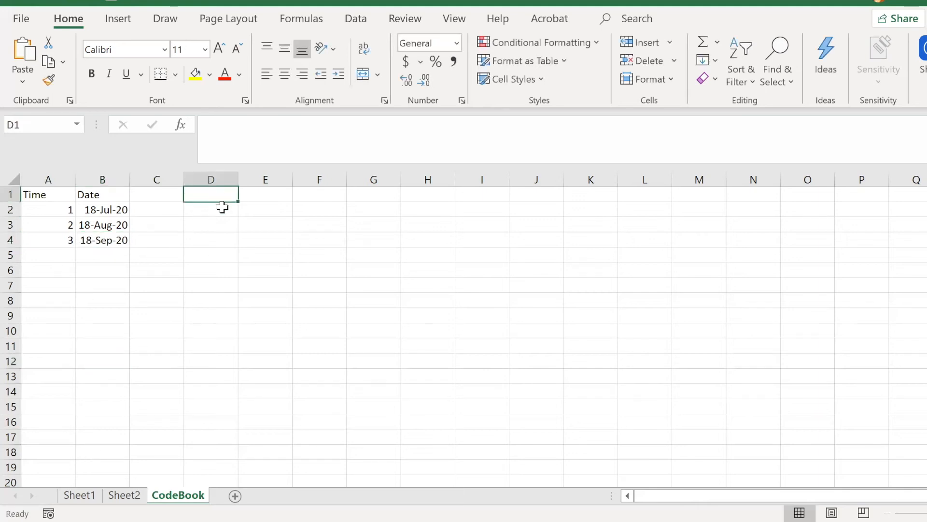
pyautogui.write('Sex')
pyautogui.press('Return')
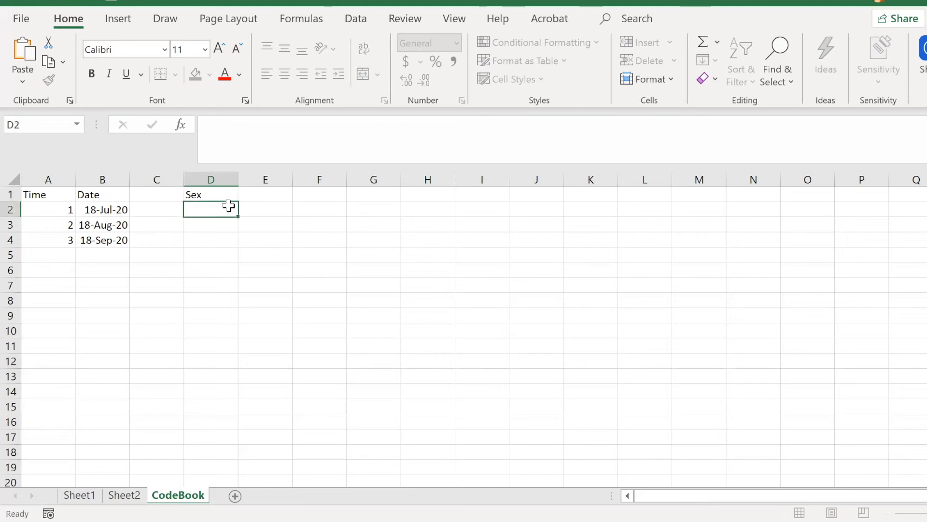
# Step: Enter the sex codes 0 - Female in D2 and 1 - Male in D3
pyautogui.write('0')
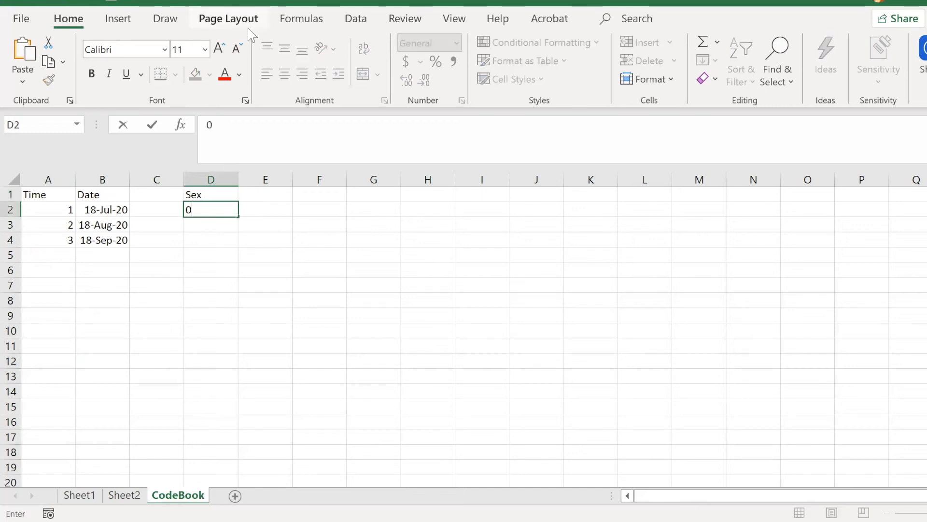
pyautogui.write(' - Female')
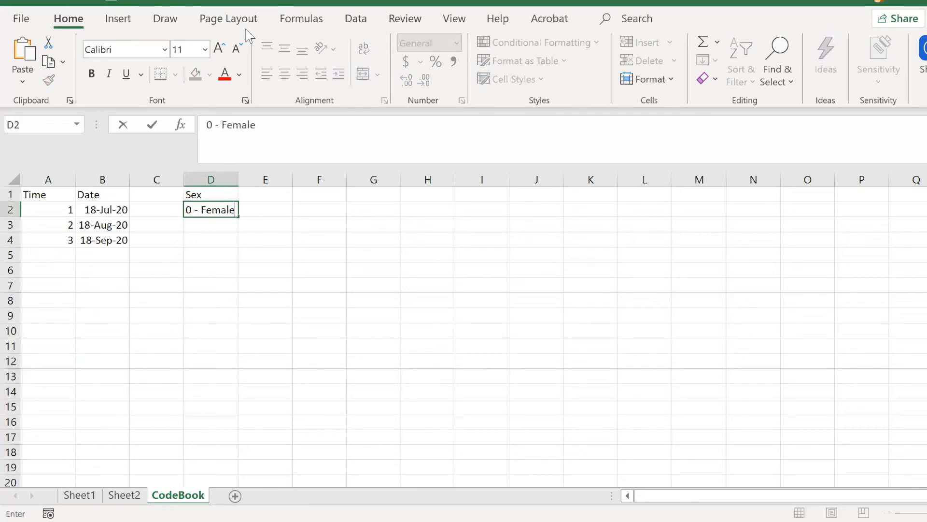
pyautogui.press('Return')
pyautogui.write('1 - Male')
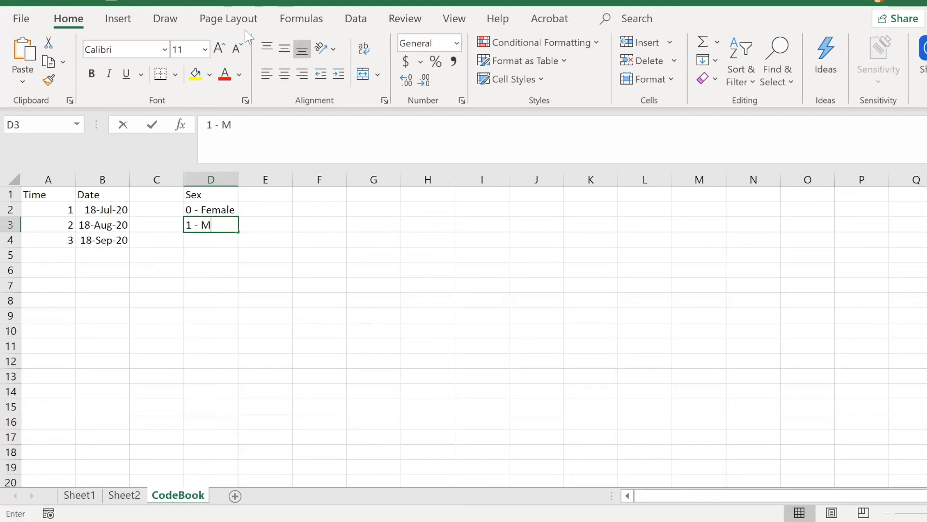
pyautogui.click(194, 371)
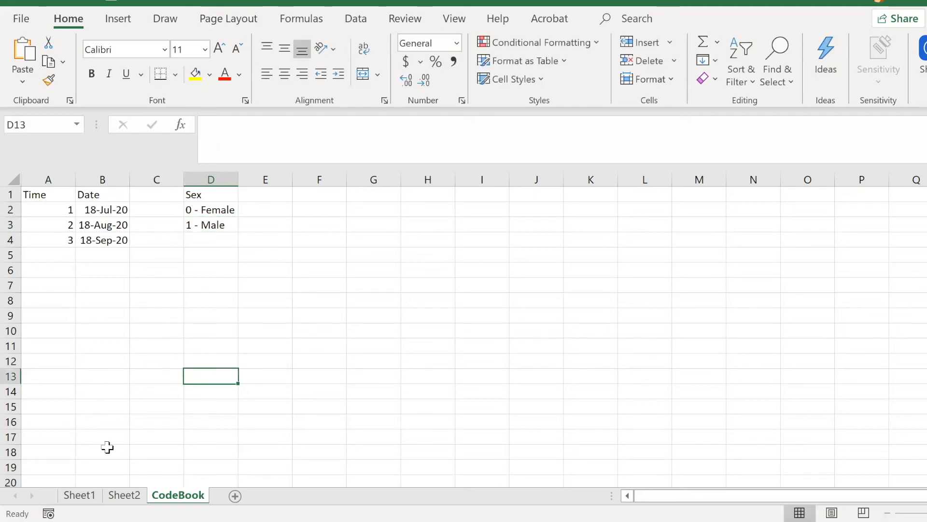
# Step: Switch to Sheet2 and point out the empty header cells F1 to I1 beside Sex
pyautogui.click(128, 496)
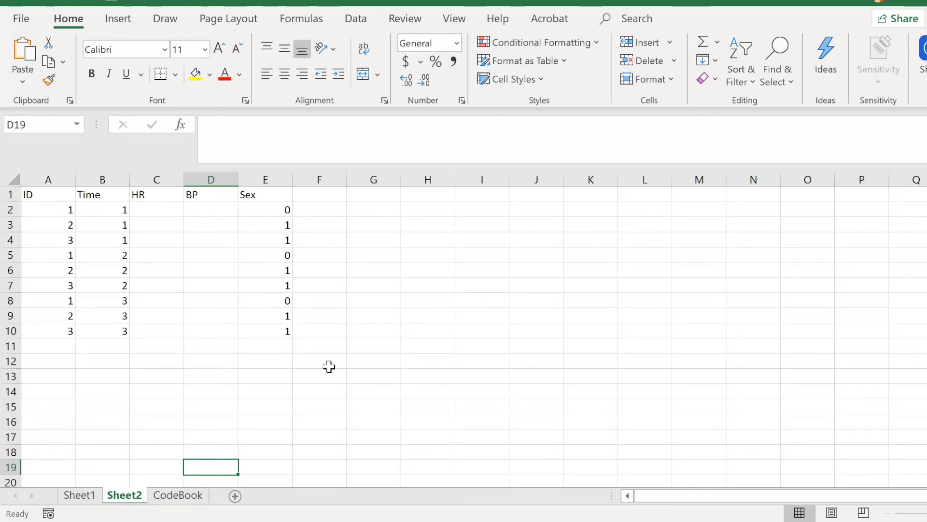
pyautogui.click(319, 193)
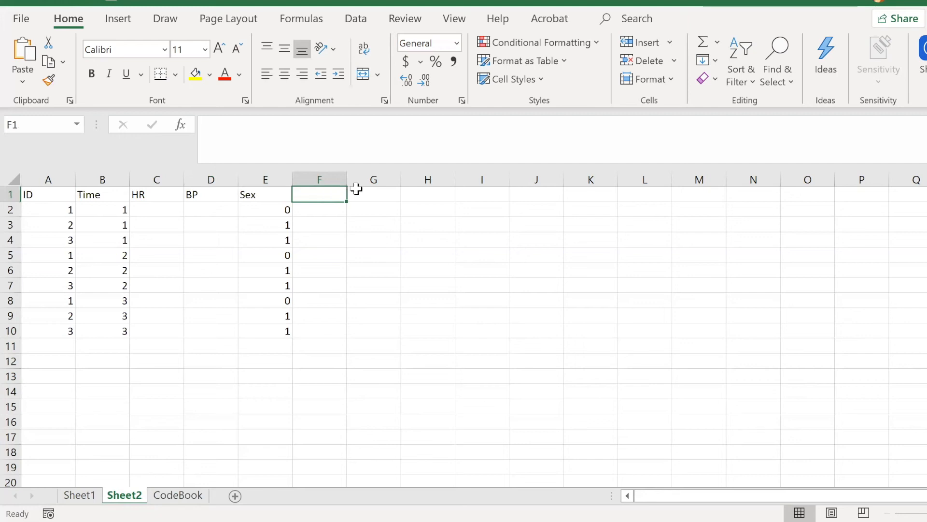
pyautogui.click(392, 196)
pyautogui.click(423, 197)
pyautogui.click(480, 195)
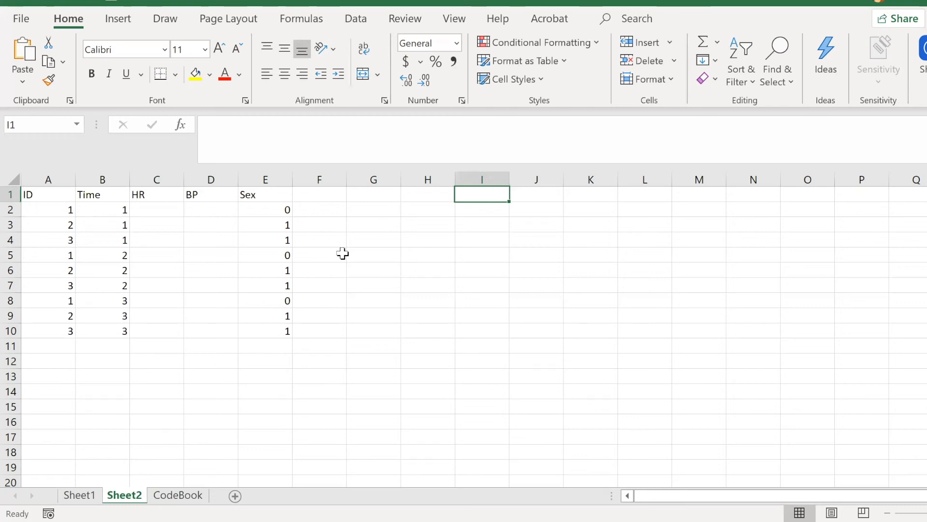
# Step: Enter the header Breed of Dog in cell F1 of Sheet2
pyautogui.click(337, 192)
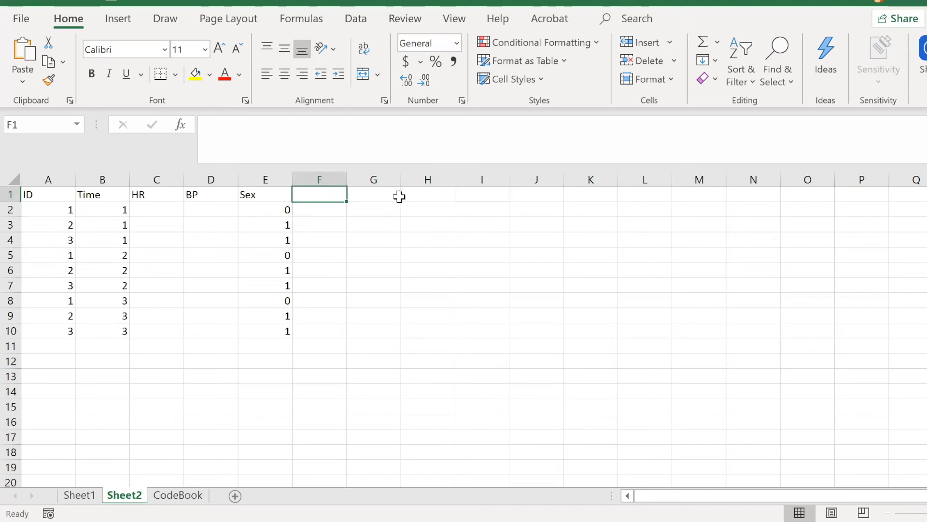
pyautogui.write('V')
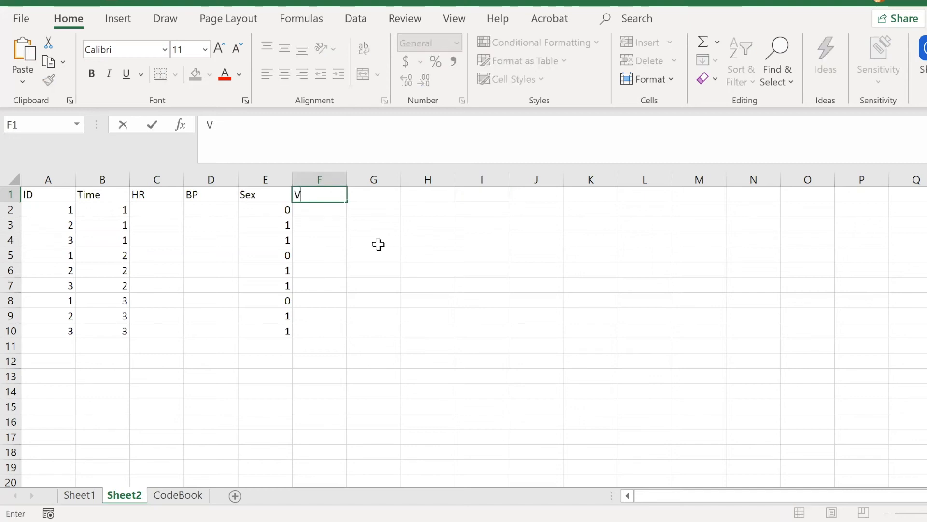
pyautogui.write('Breed of Dog')
pyautogui.click(344, 278)
# Step: Enter the combined breed example X,y,z in cell F2 and clear it again
pyautogui.click(344, 212)
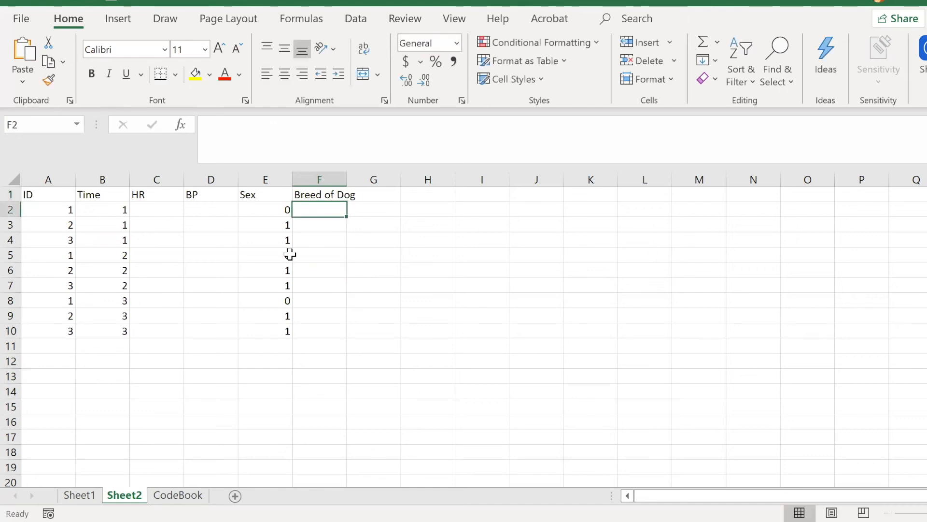
pyautogui.write('X,y,z')
pyautogui.click(320, 271)
pyautogui.click(343, 211)
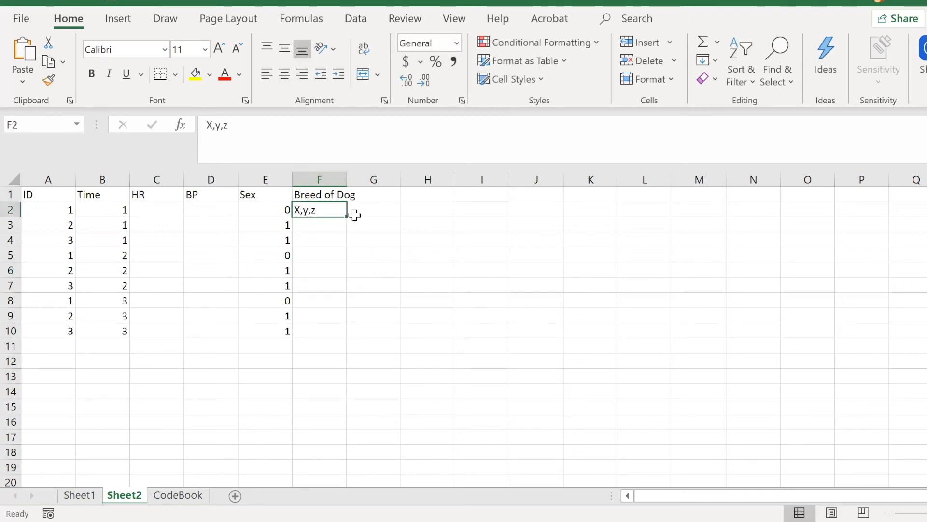
pyautogui.moveTo(355, 215); pyautogui.dragTo(385, 213)
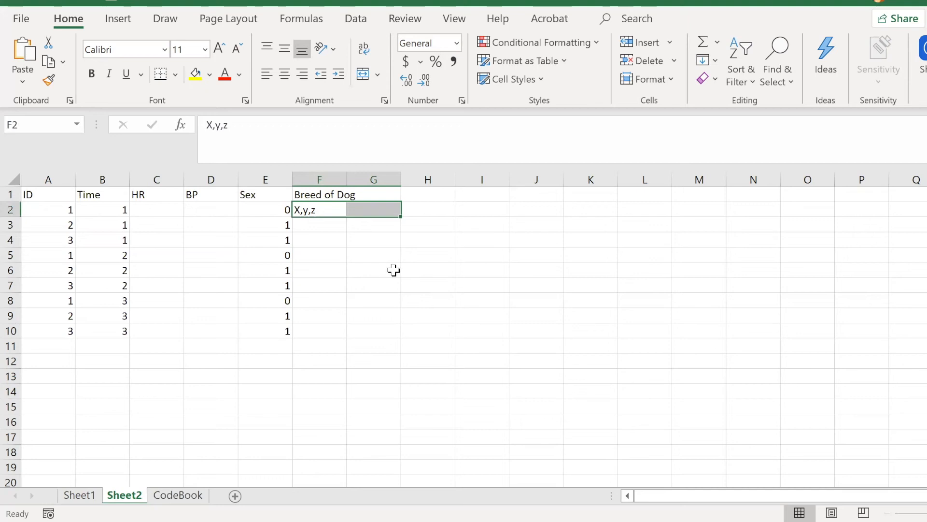
pyautogui.click(394, 269)
pyautogui.click(321, 209)
pyautogui.press('Delete')
pyautogui.click(349, 244)
# Step: Change the header in F1 to Breed1 and add the headers Breed2 in G1 and Breed3 in H1
pyautogui.click(331, 197)
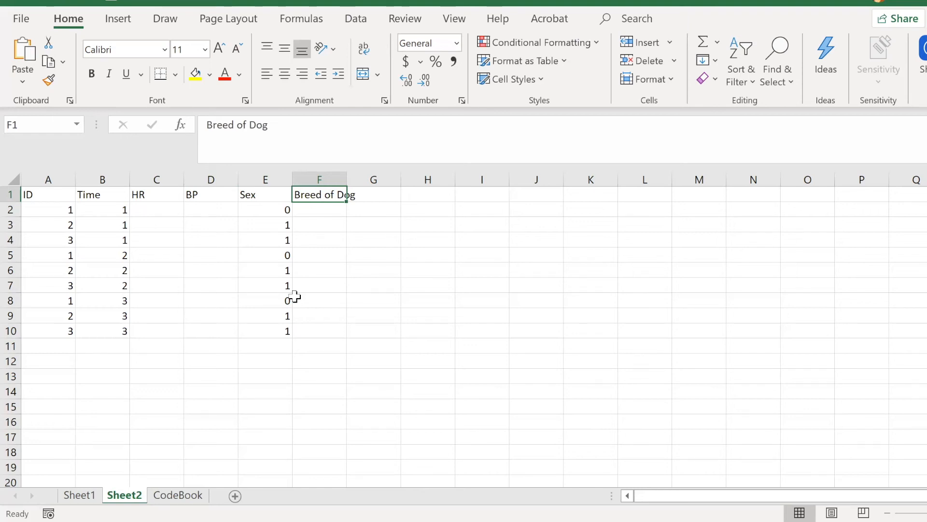
pyautogui.write('Breed1')
pyautogui.press('Tab')
pyautogui.write('Breed2')
pyautogui.press('Tab')
pyautogui.write('Breed3')
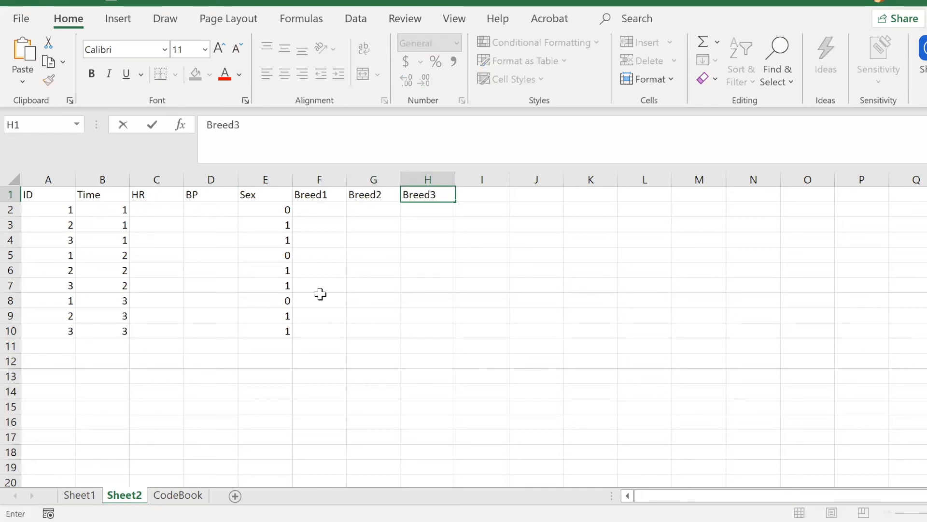
pyautogui.moveTo(320, 215); pyautogui.dragTo(407, 213)
pyautogui.click(399, 249)
pyautogui.moveTo(399, 250); pyautogui.dragTo(370, 251)
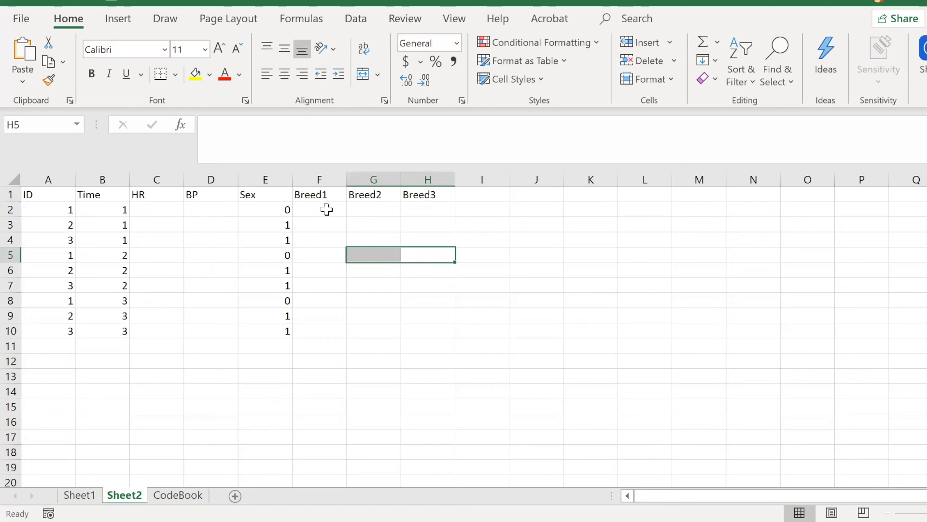
pyautogui.moveTo(325, 210); pyautogui.dragTo(407, 207)
pyautogui.click(327, 235)
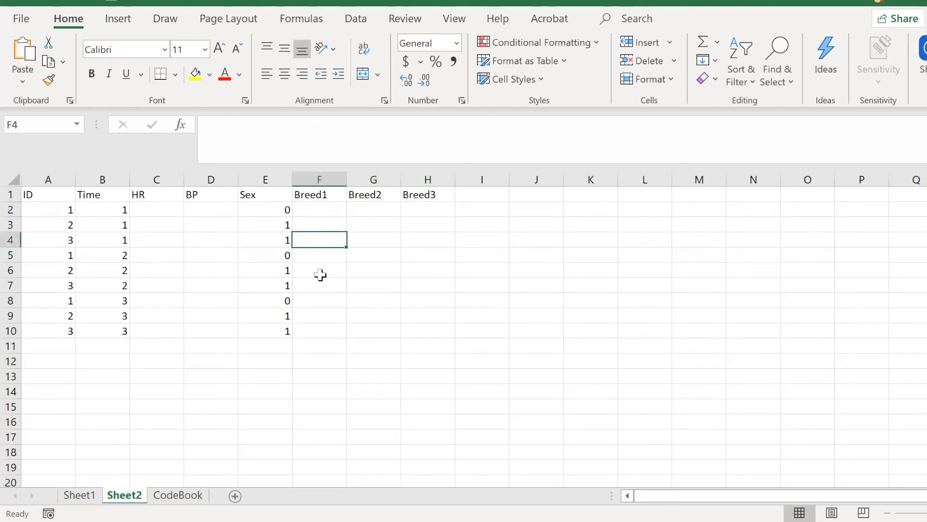
pyautogui.moveTo(313, 255); pyautogui.dragTo(428, 251)
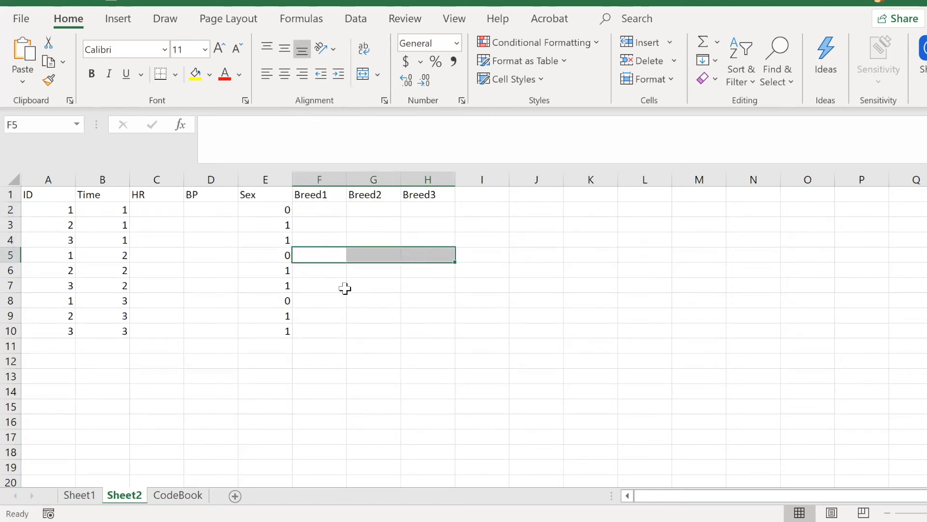
pyautogui.moveTo(338, 303); pyautogui.dragTo(422, 311)
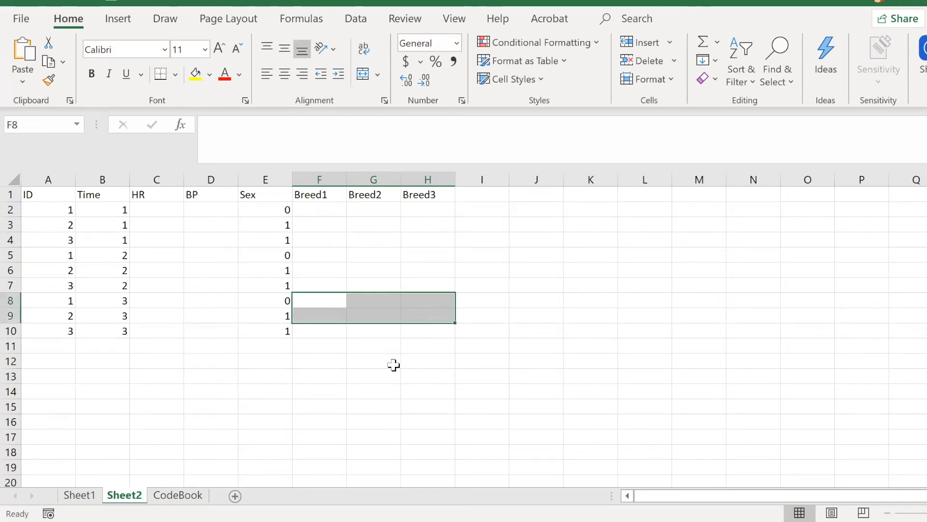
pyautogui.click(393, 364)
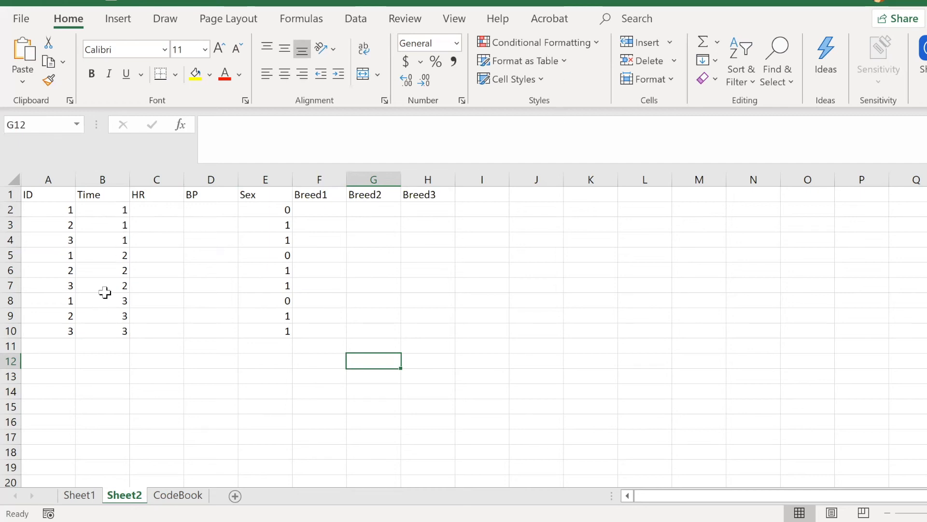
# Step: Enter the header Date in cell I1
pyautogui.click(485, 200)
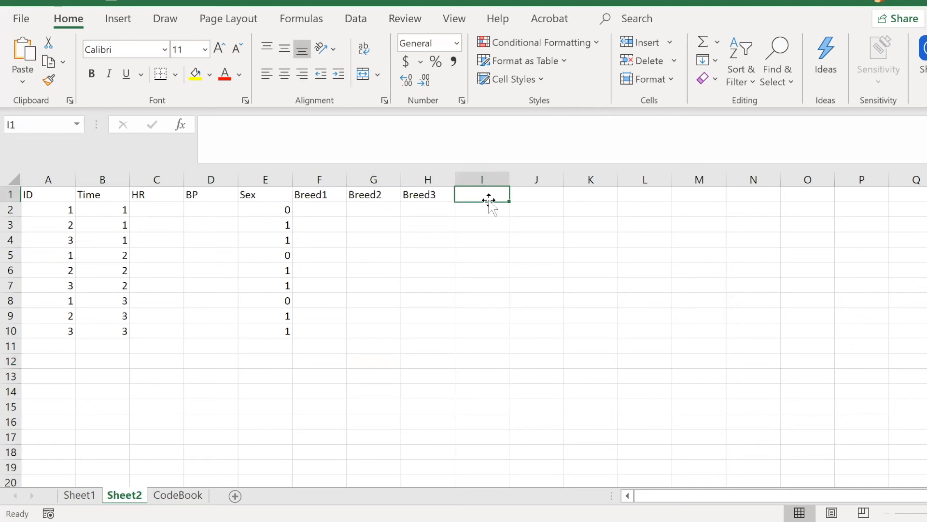
pyautogui.write('Date')
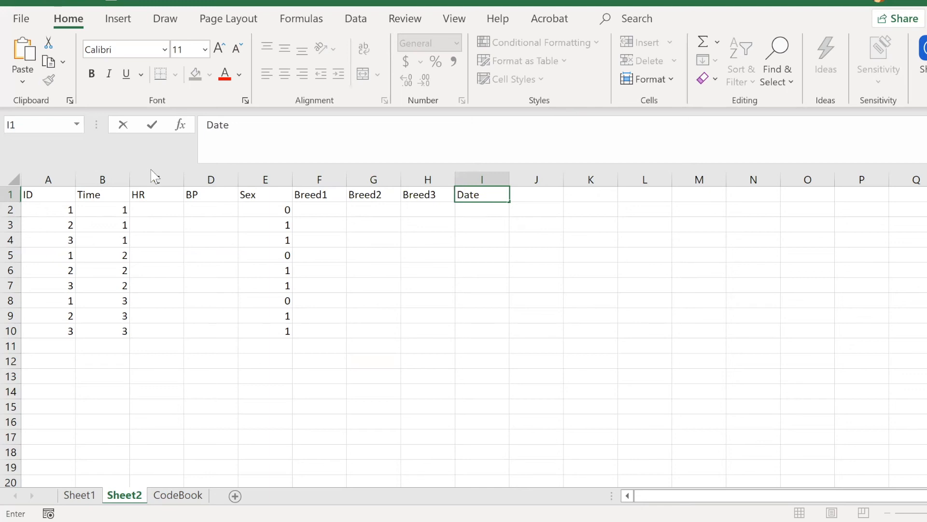
pyautogui.click(488, 213)
# Step: Enter the date pattern dd/mm/yyyy in cell I2 as an example and clear it again
pyautogui.write('dd')
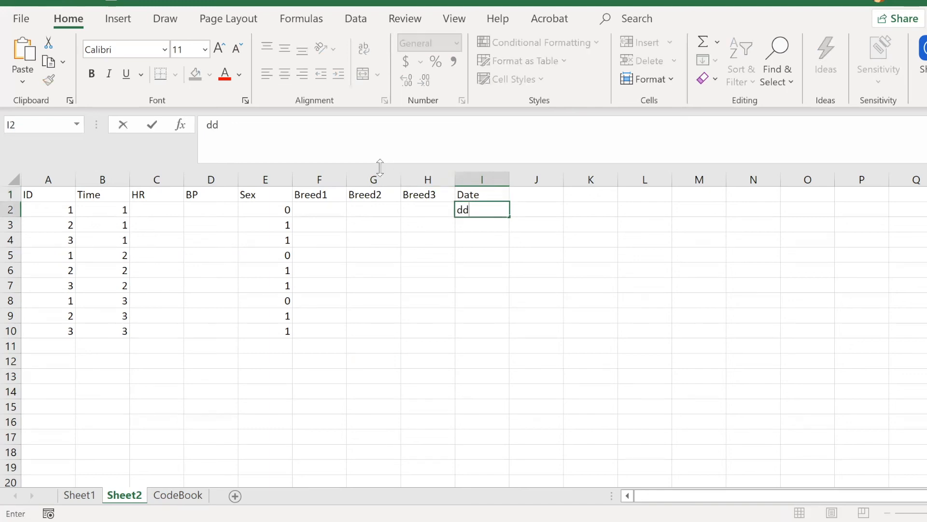
pyautogui.write('/mm/yyyy')
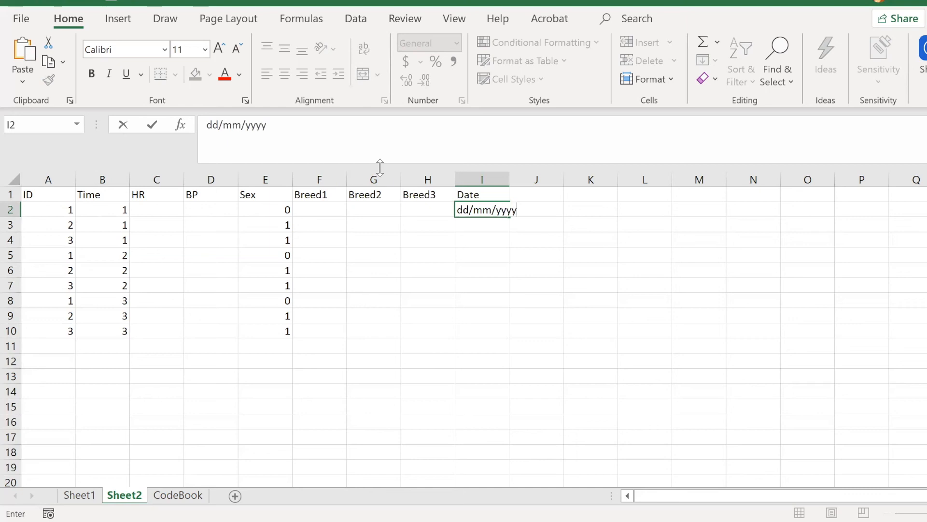
pyautogui.click(480, 240)
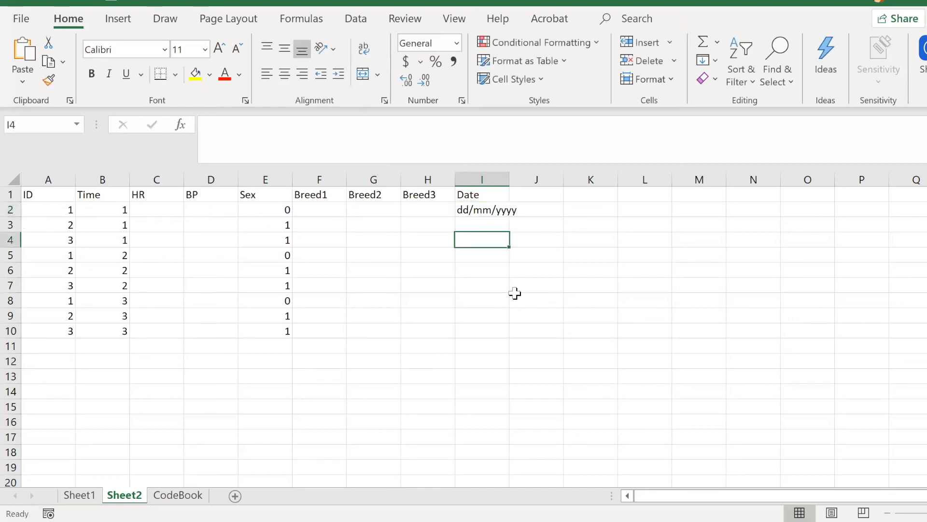
pyautogui.click(498, 210)
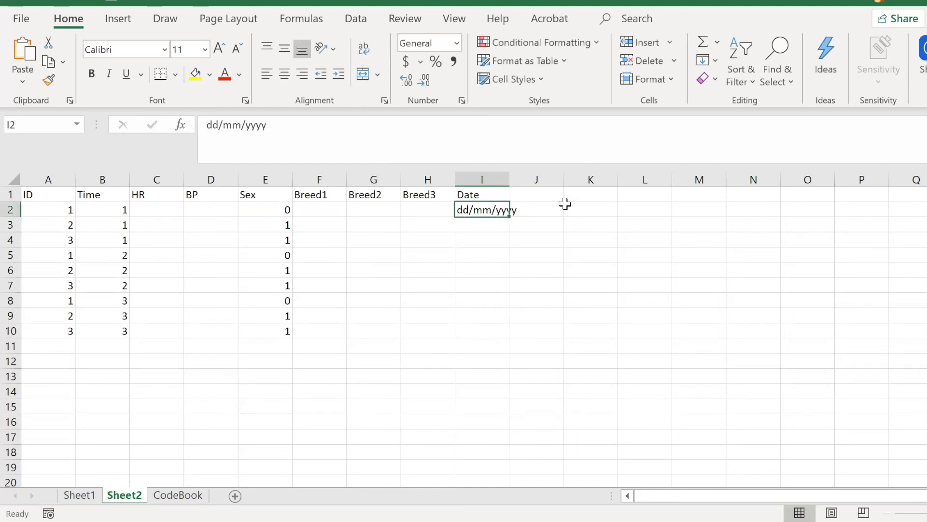
pyautogui.press('Delete')
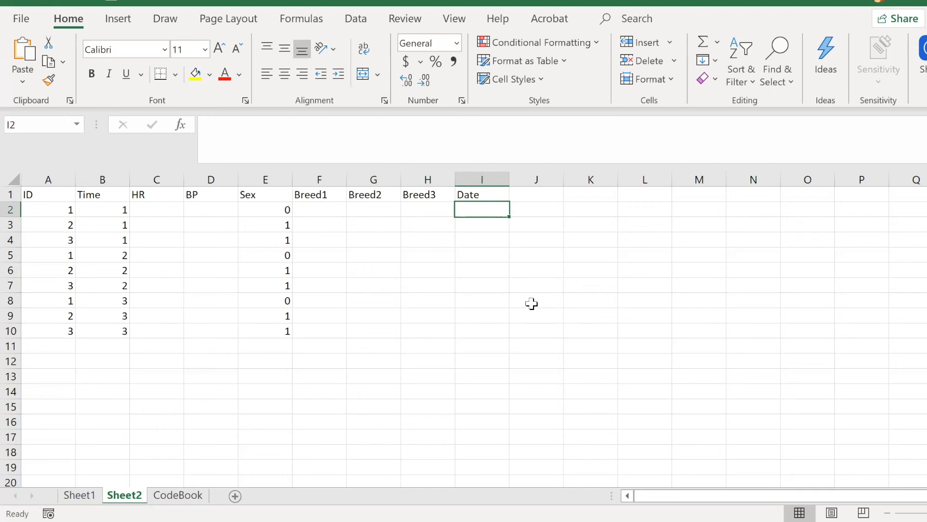
# Step: Enter the date 20/08/2020 in cell I2
pyautogui.write('20/08/2020')
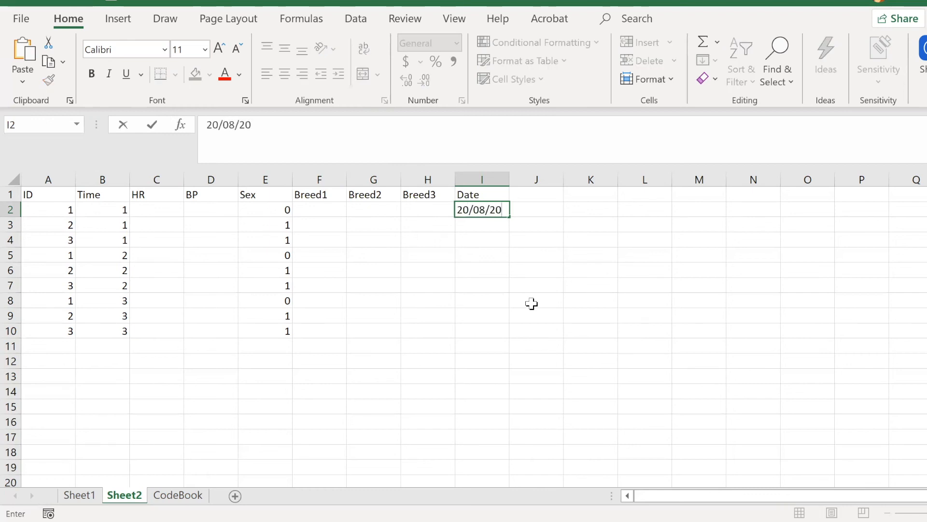
pyautogui.press('Tab')
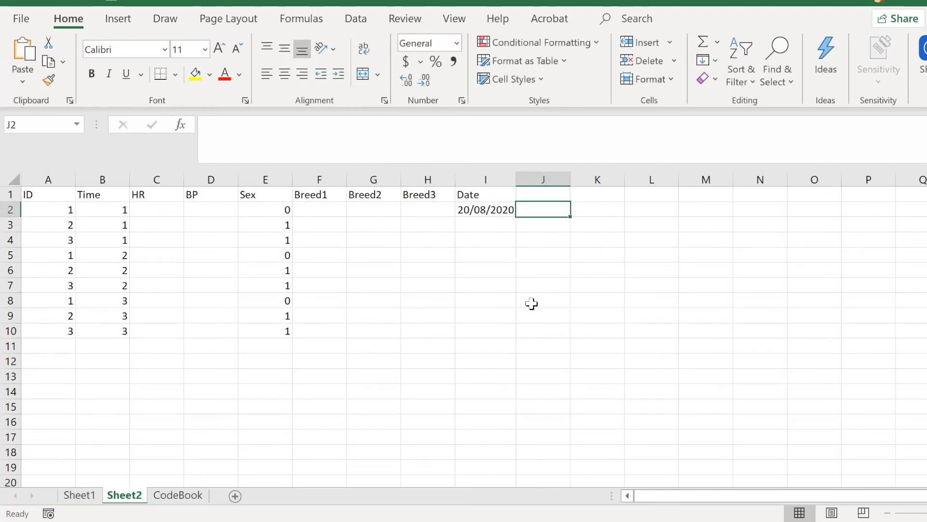
# Step: Examine the number format category and date type of cell I2 in Format Cells
pyautogui.click(478, 210)
pyautogui.rightClick(481, 216)
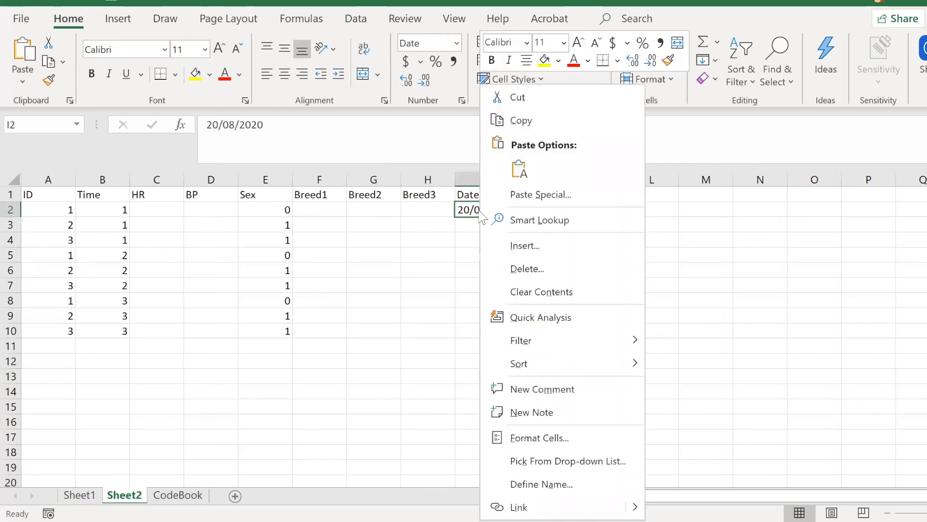
pyautogui.click(553, 438)
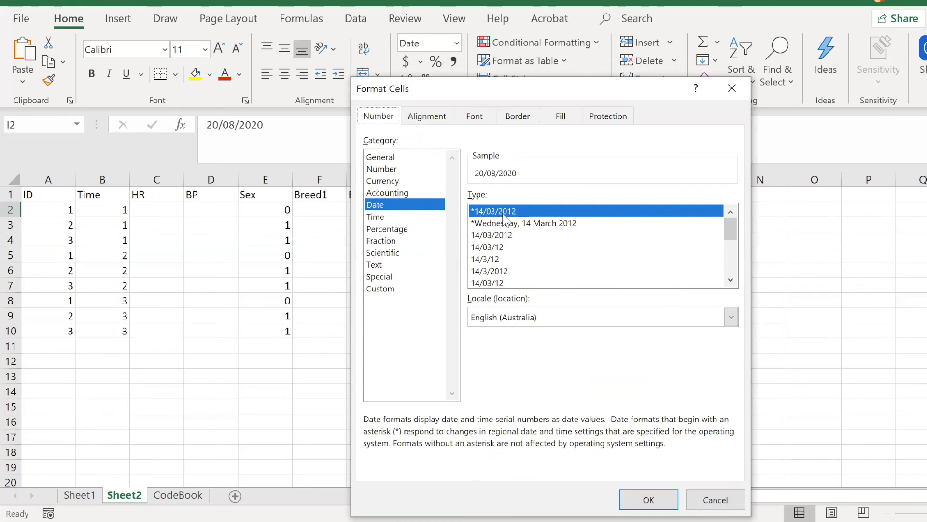
pyautogui.click(648, 499)
pyautogui.click(518, 326)
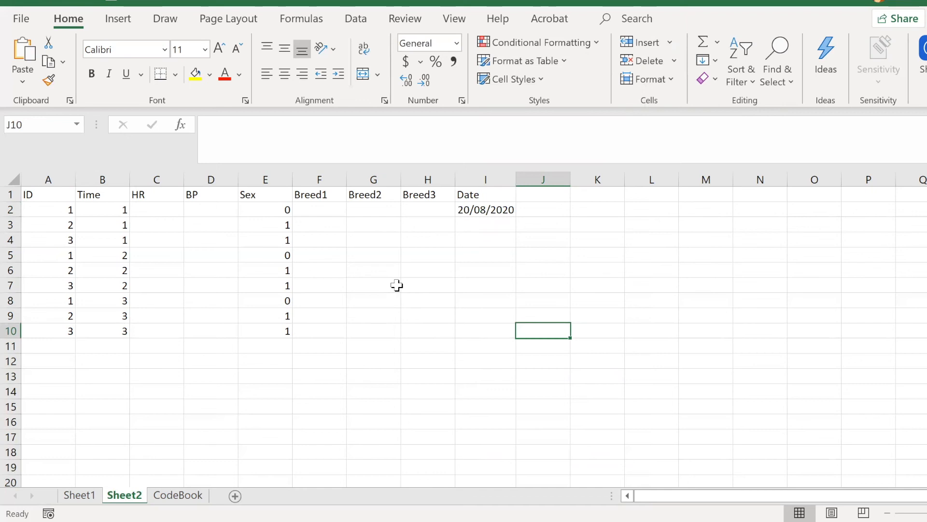
# Step: Insert an empty row directly below the header row of the CodeBook sheet
pyautogui.click(178, 495)
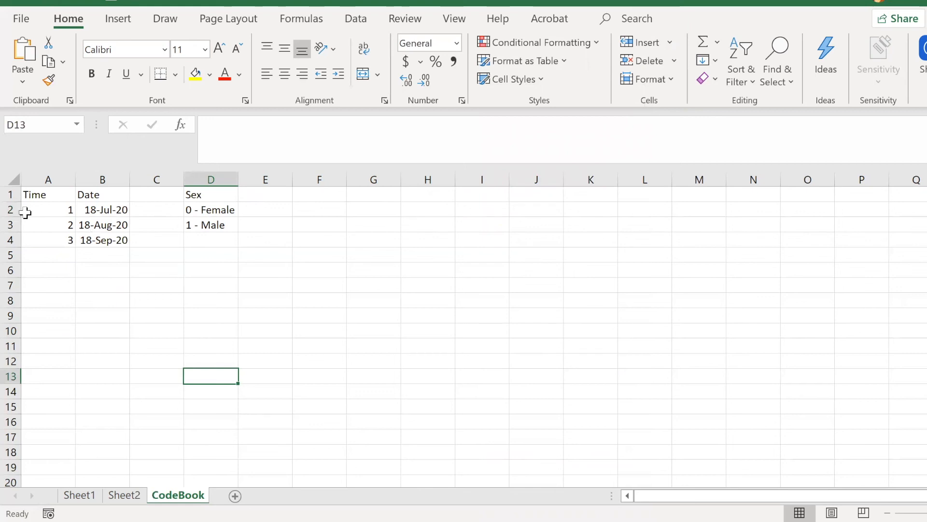
pyautogui.rightClick(11, 211)
pyautogui.click(43, 350)
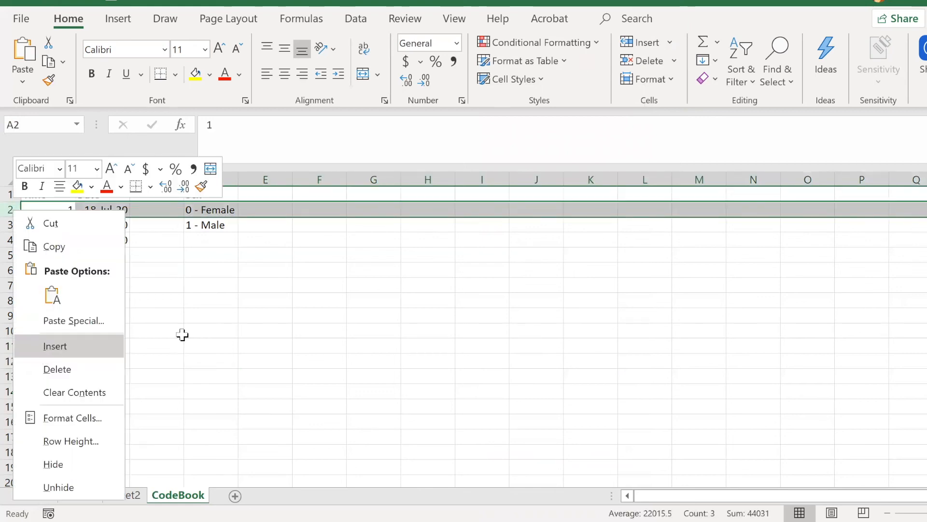
pyautogui.click(181, 334)
pyautogui.click(62, 204)
pyautogui.click(118, 208)
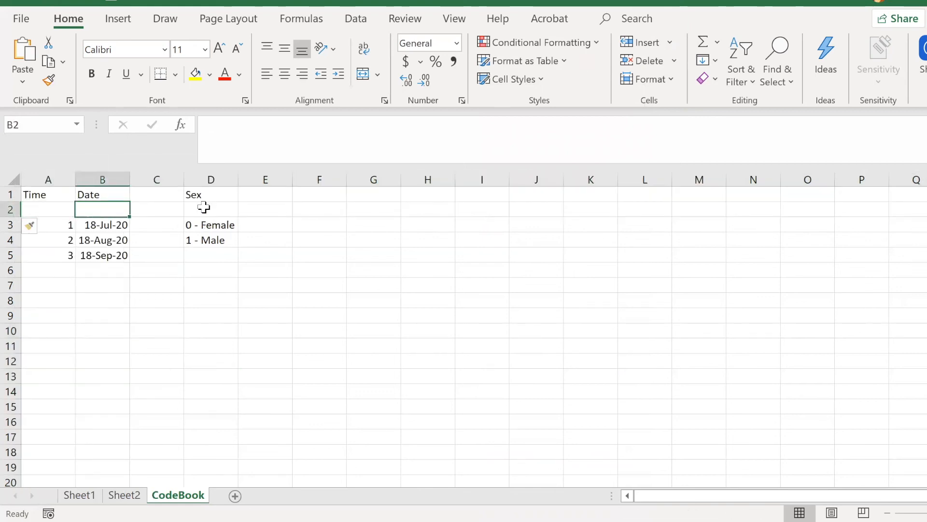
pyautogui.click(203, 208)
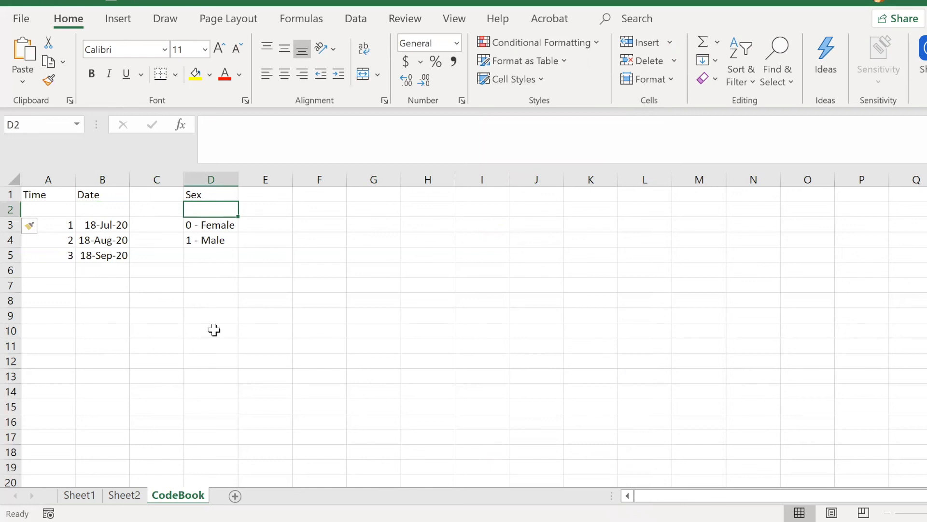
# Step: Enter the description "Occcasion of data collection" in cell A2, under the Time heading of the CodeBook sheet
pyautogui.click(70, 211)
pyautogui.write('Time o')
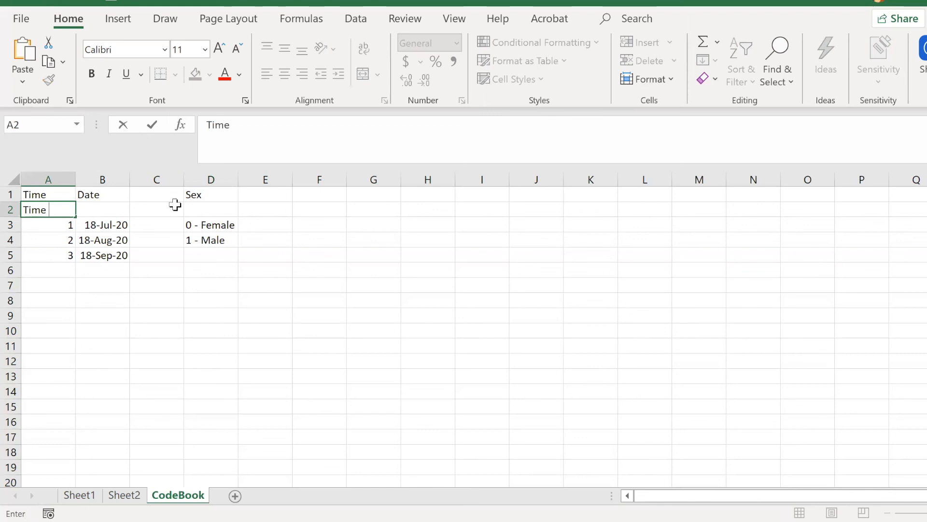
pyautogui.press('BackSpace')
pyautogui.press('BackSpace')
pyautogui.press('BackSpace')
pyautogui.press('BackSpace')
pyautogui.write('Occcasion od')
pyautogui.press('BackSpace')
pyautogui.write('f data collection')
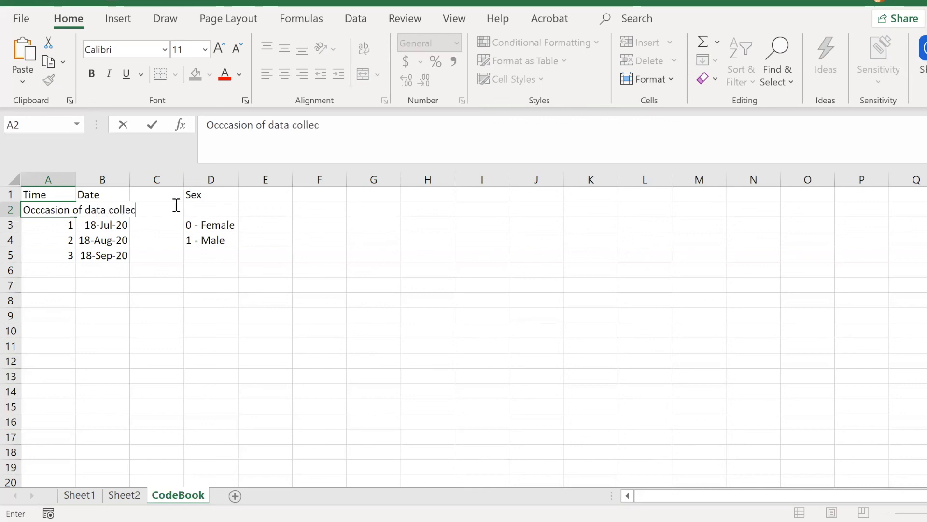
pyautogui.click(135, 295)
# Step: Examine the Time, Date and Sex entries in the first five rows of the CodeBook sheet
pyautogui.click(106, 206)
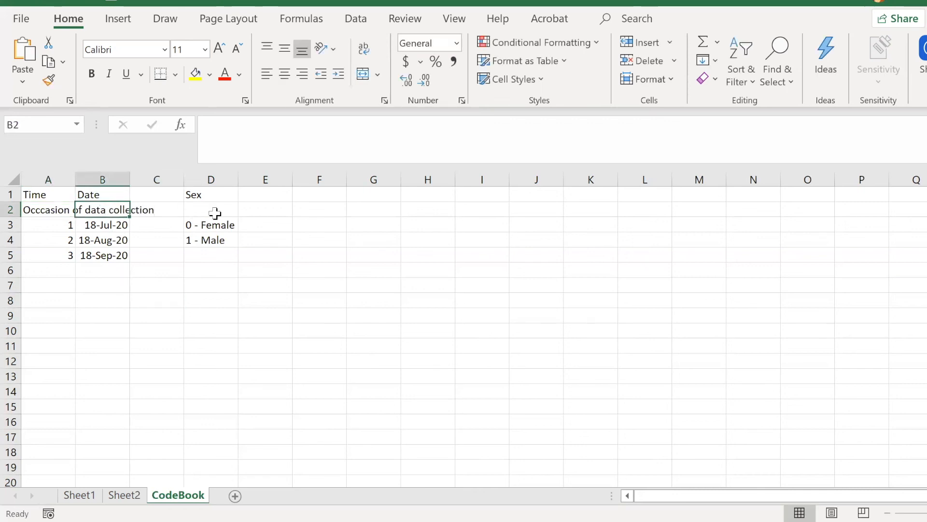
pyautogui.click(215, 210)
pyautogui.click(121, 301)
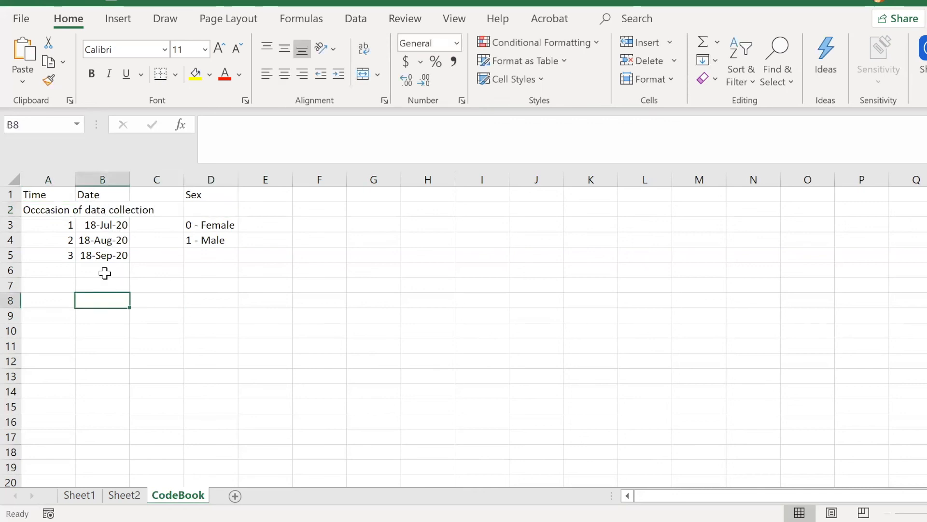
pyautogui.moveTo(54, 193); pyautogui.dragTo(54, 256)
pyautogui.keyDown('shift'); pyautogui.click(260, 248); pyautogui.keyUp('shift')
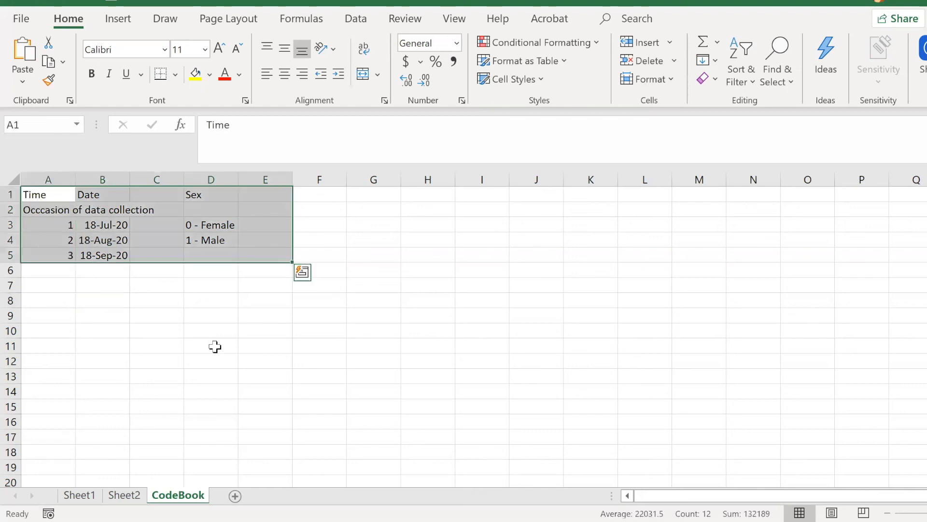
pyautogui.click(215, 352)
pyautogui.click(63, 193)
pyautogui.click(121, 194)
pyautogui.click(159, 194)
pyautogui.click(219, 208)
pyautogui.click(250, 375)
# Step: Enter ID, Description and Code in cells A8, B8 and C8 of the CodeBook sheet
pyautogui.click(48, 300)
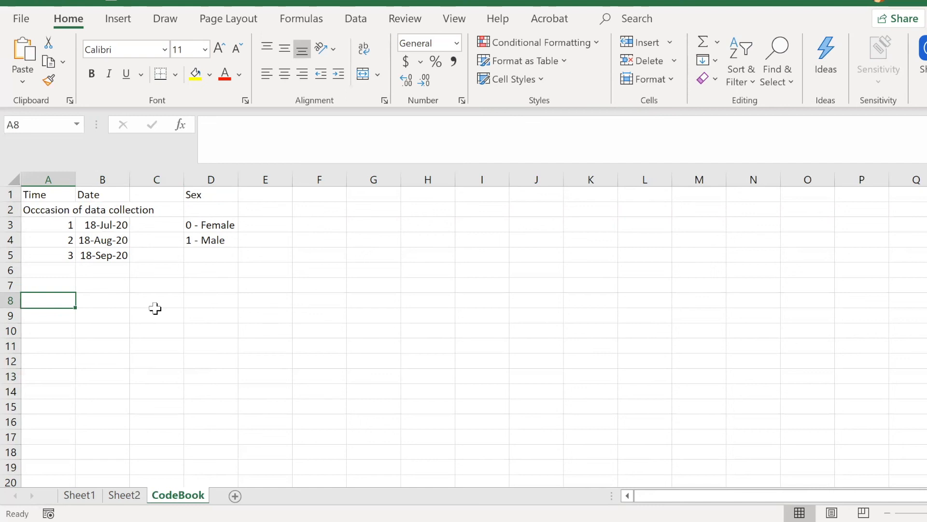
pyautogui.write('ID')
pyautogui.press('Tab')
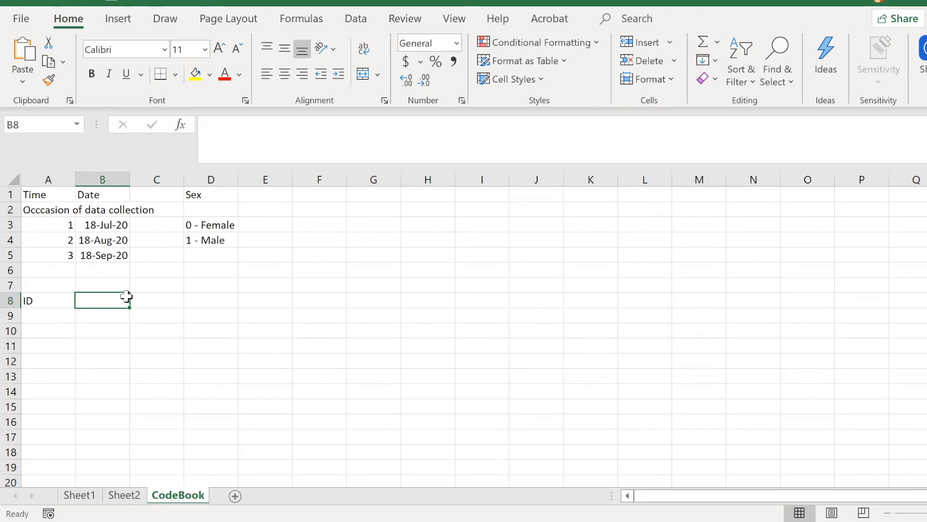
pyautogui.write('Description')
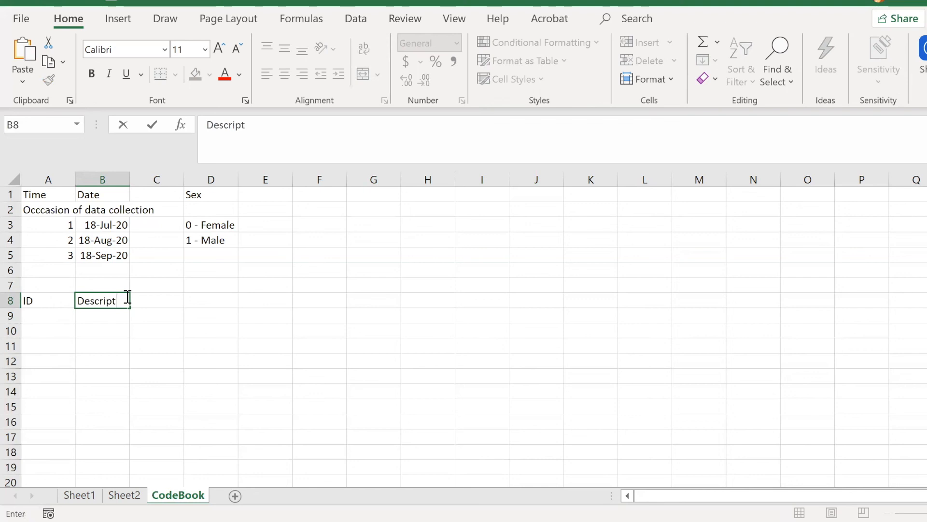
pyautogui.press('Tab')
pyautogui.write('Code')
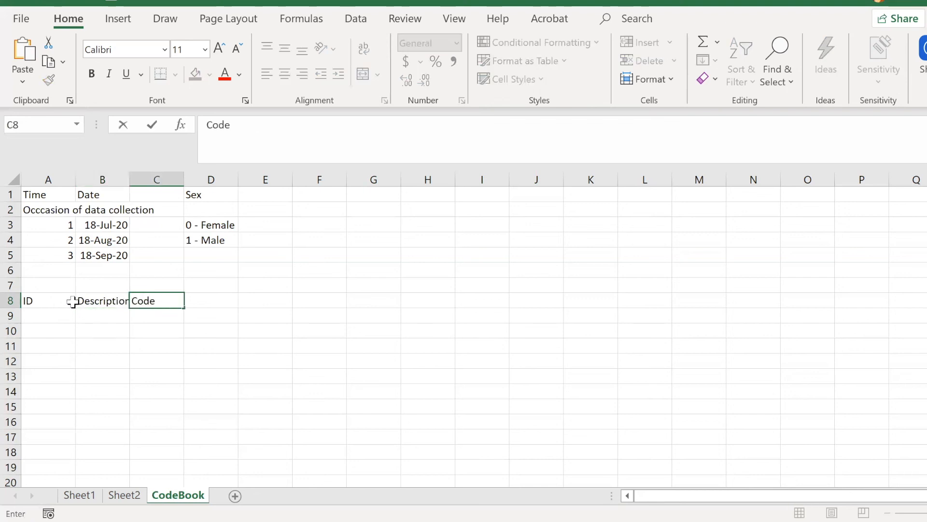
# Step: Add a Time row below the ID row, with "Time" in A9 and "Decription Code" in B9
pyautogui.click(52, 313)
pyautogui.write('Time')
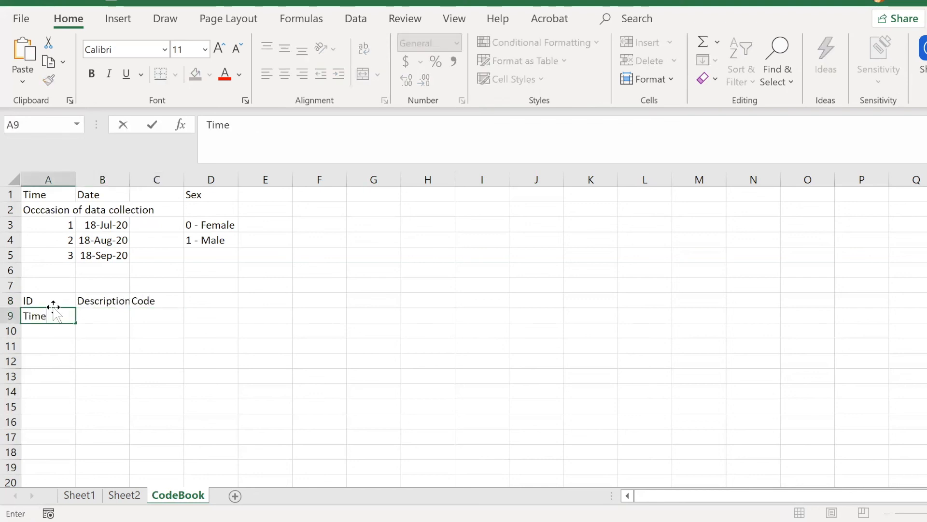
pyautogui.press('Tab')
pyautogui.write('Decription Code')
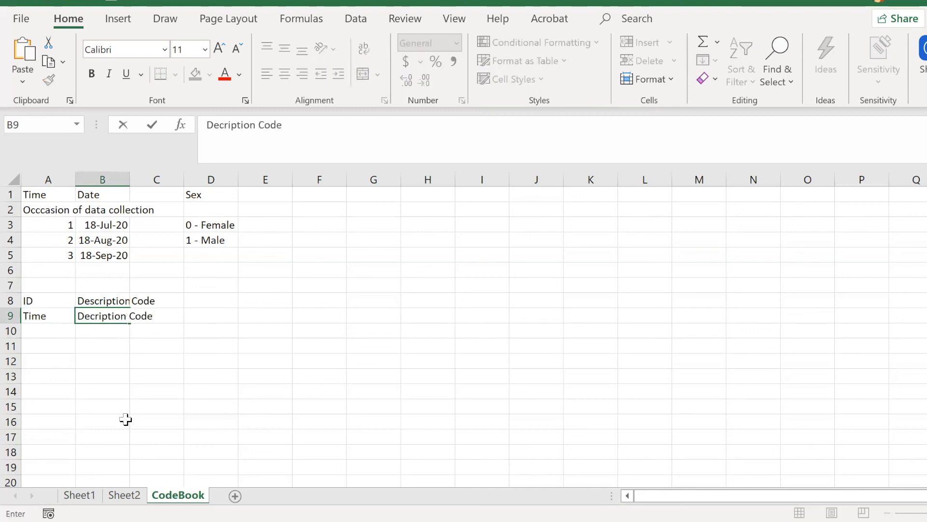
pyautogui.click(271, 346)
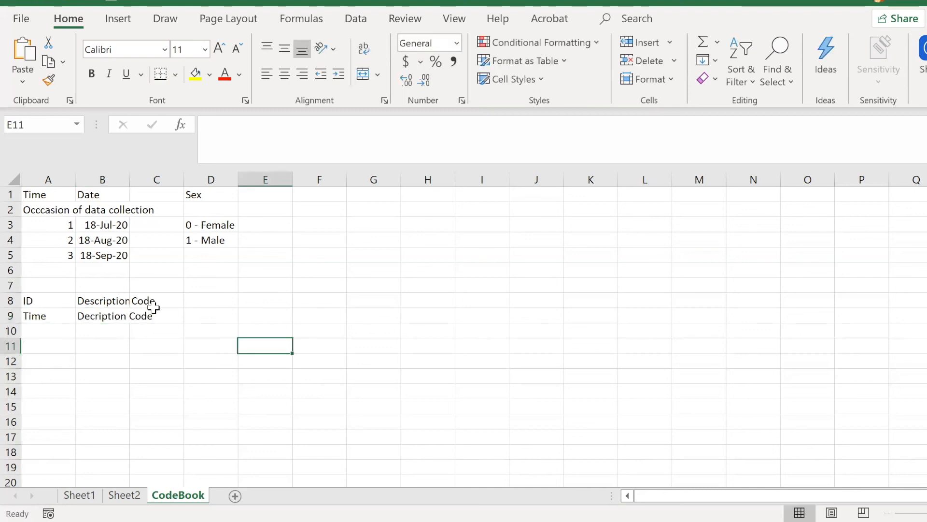
# Step: Enter the variable Sex in cell A10 and its description "Gender of the person" in cell B10
pyautogui.click(42, 334)
pyautogui.write('Sex')
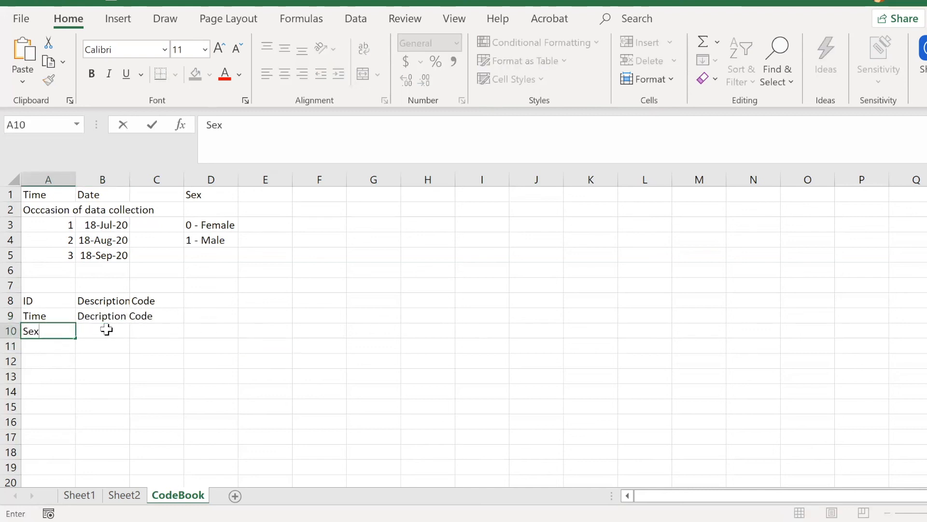
pyautogui.click(111, 329)
pyautogui.write('Gender')
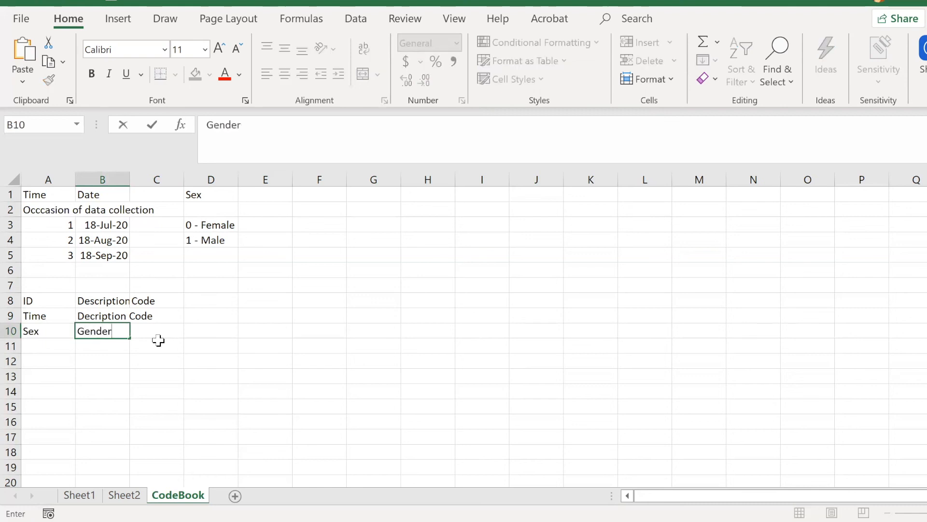
pyautogui.write(' of the person')
# Step: Enter the Sex variable's codes "0 - Female, 1-Male" in cell C10
pyautogui.press('Tab')
pyautogui.write('0')
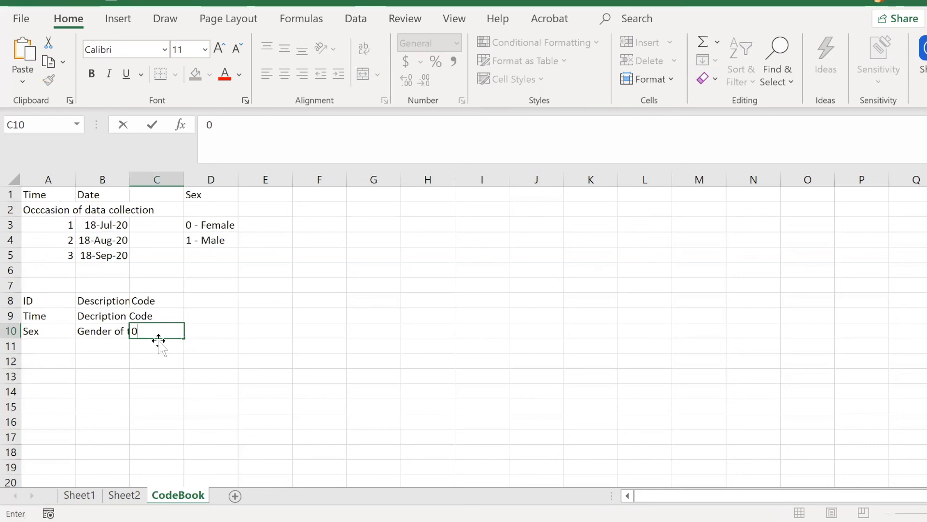
pyautogui.write(' - Female,')
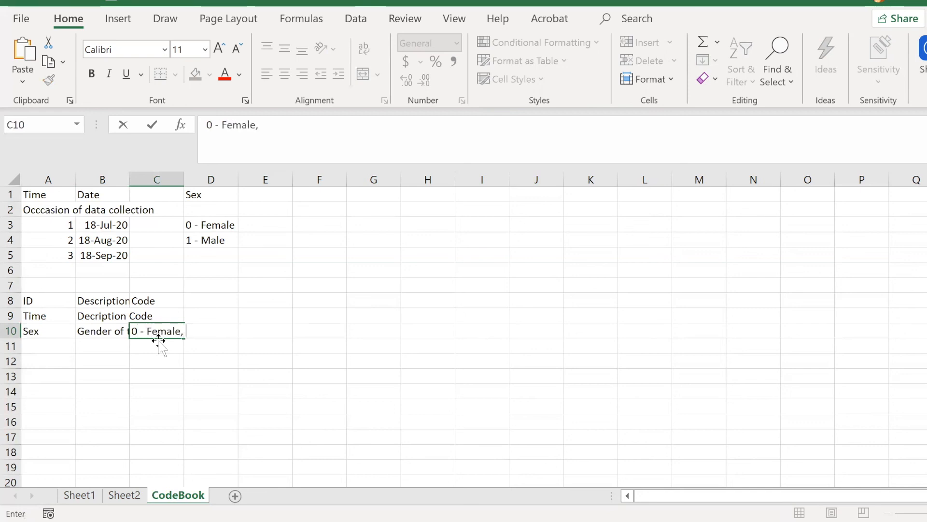
pyautogui.write(' 1_am')
pyautogui.press('BackSpace')
pyautogui.press('BackSpace')
pyautogui.write('Male')
pyautogui.click(307, 375)
pyautogui.click(49, 339)
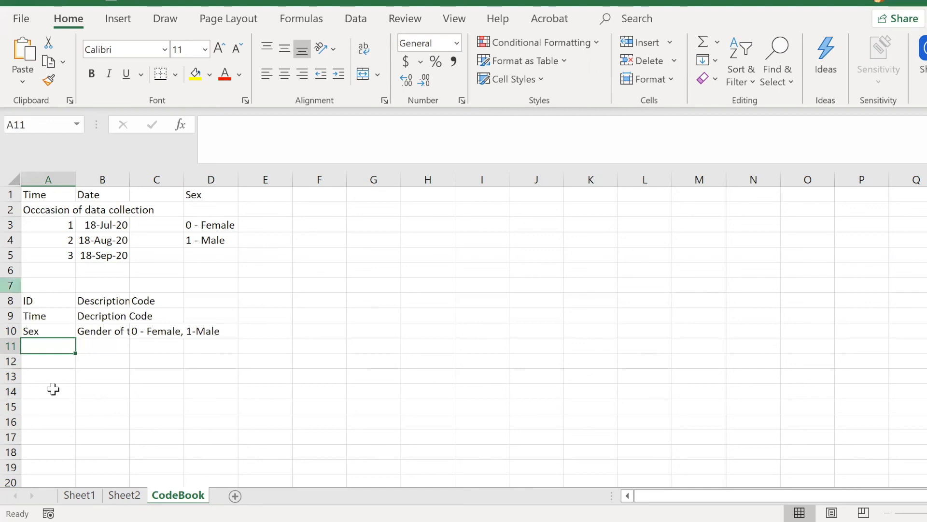
# Step: Review the long-format data on Sheet2, from the ID column through the Date column
pyautogui.click(127, 495)
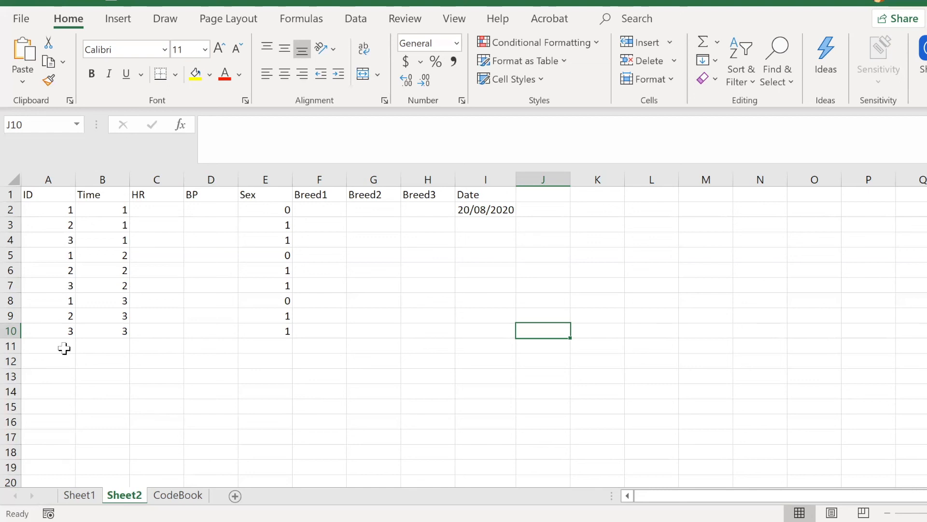
pyautogui.moveTo(48, 196); pyautogui.dragTo(486, 345)
pyautogui.click(425, 380)
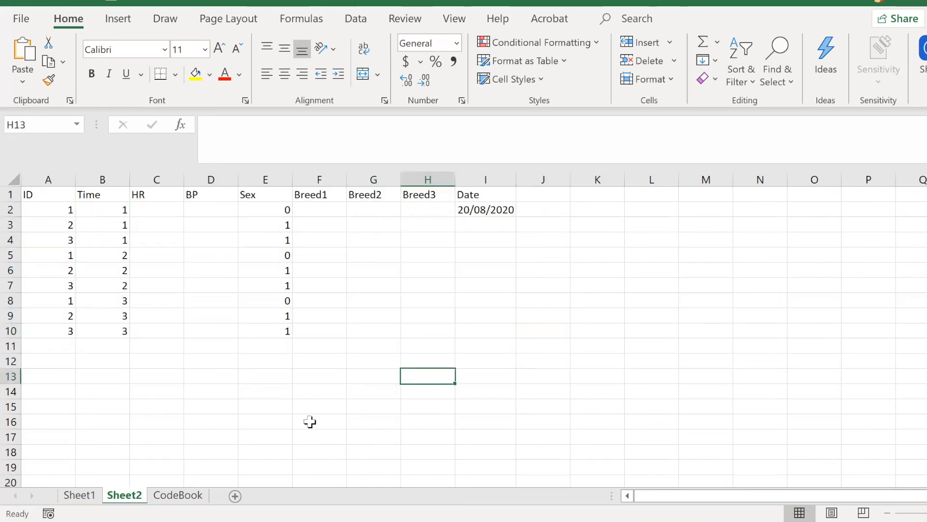